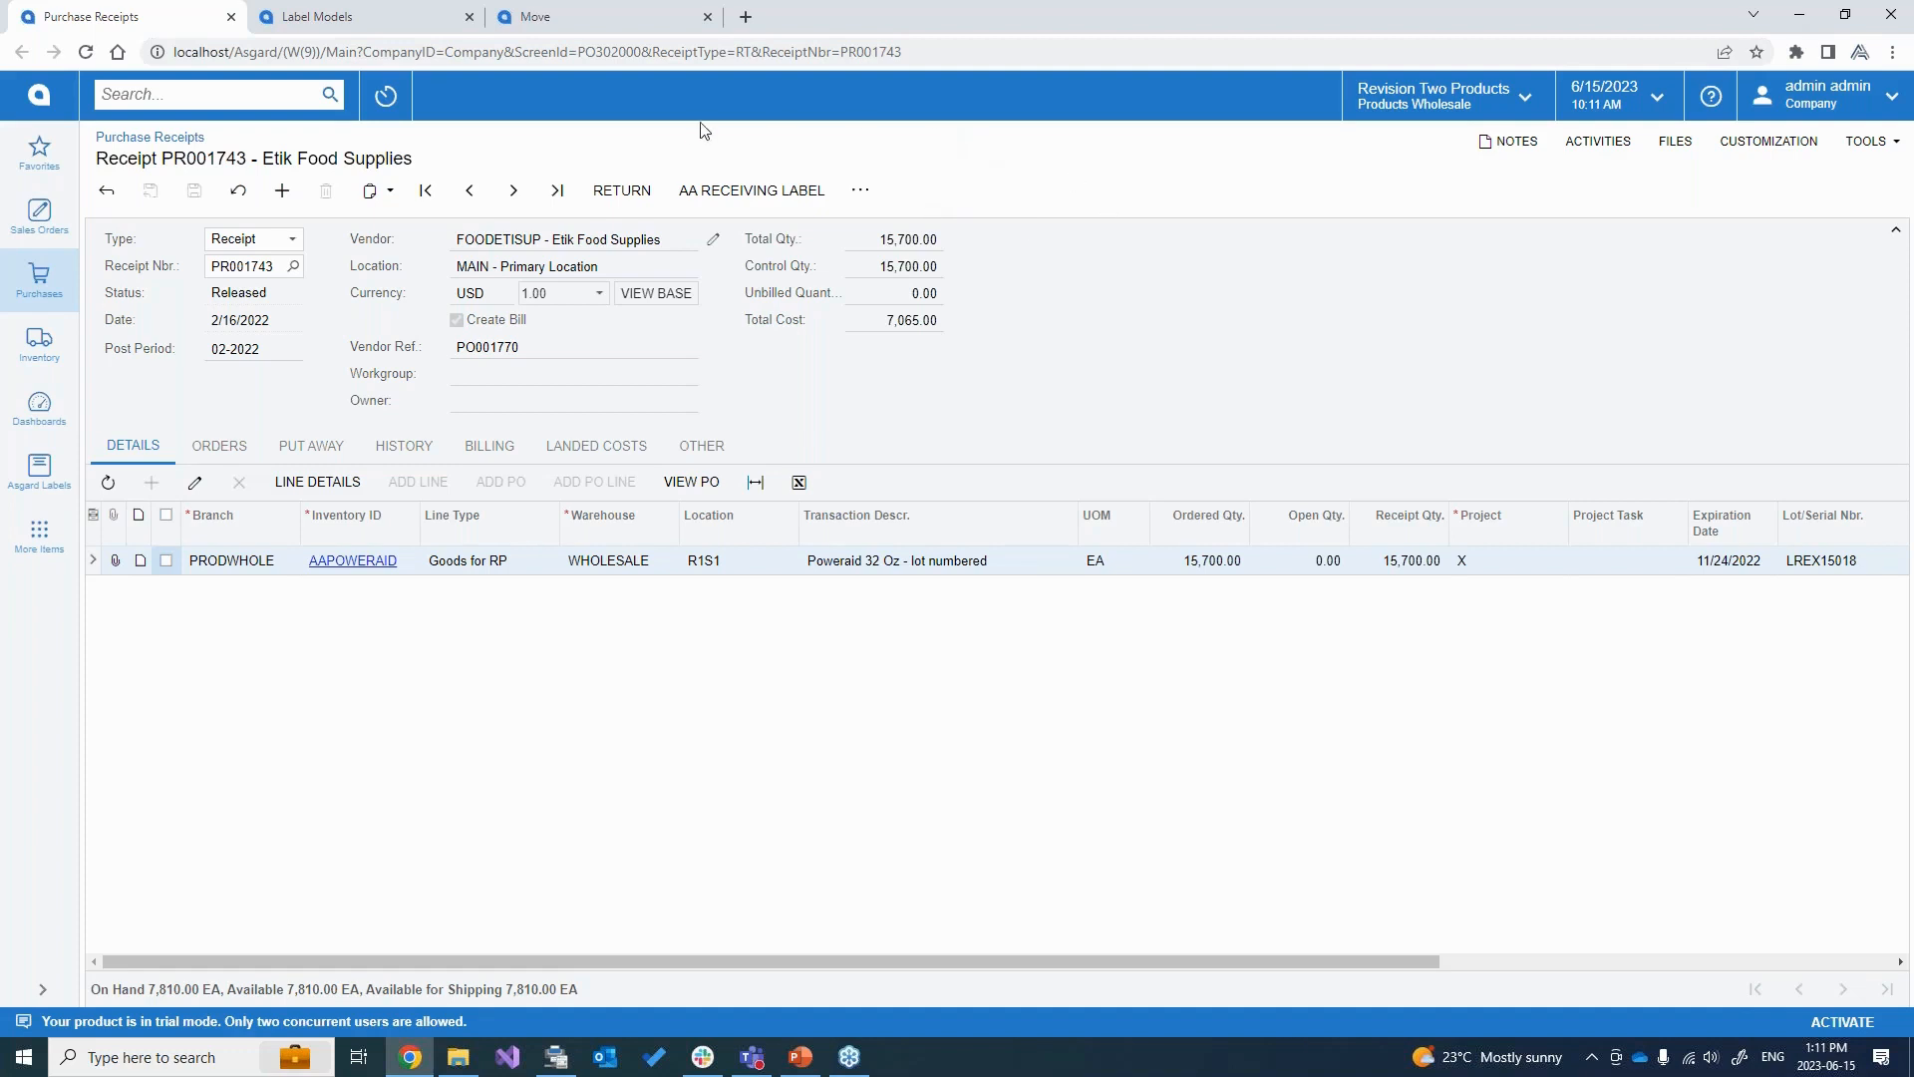
Review the extra actions for the Etik Food Supplies purchase receipt and generate its AA Receiving Label.
left_click(863, 190)
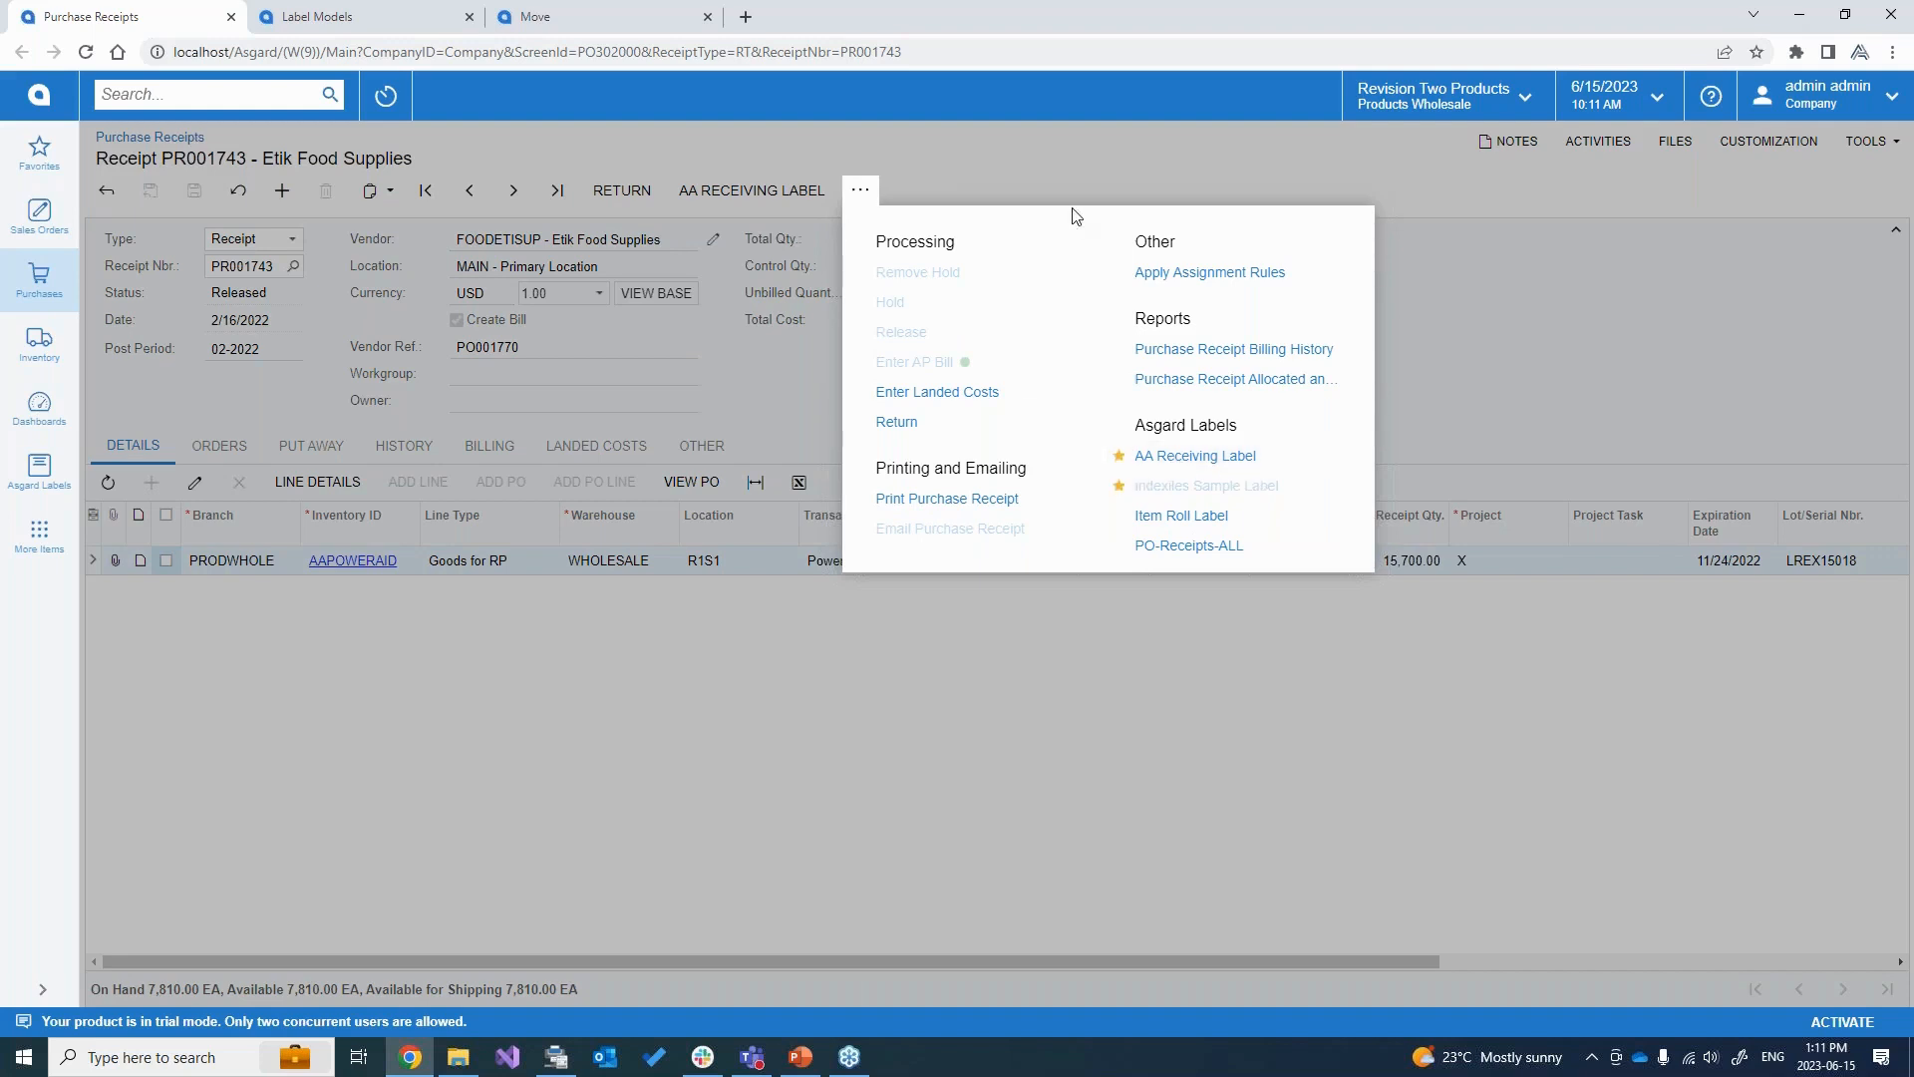
left_click(1019, 164)
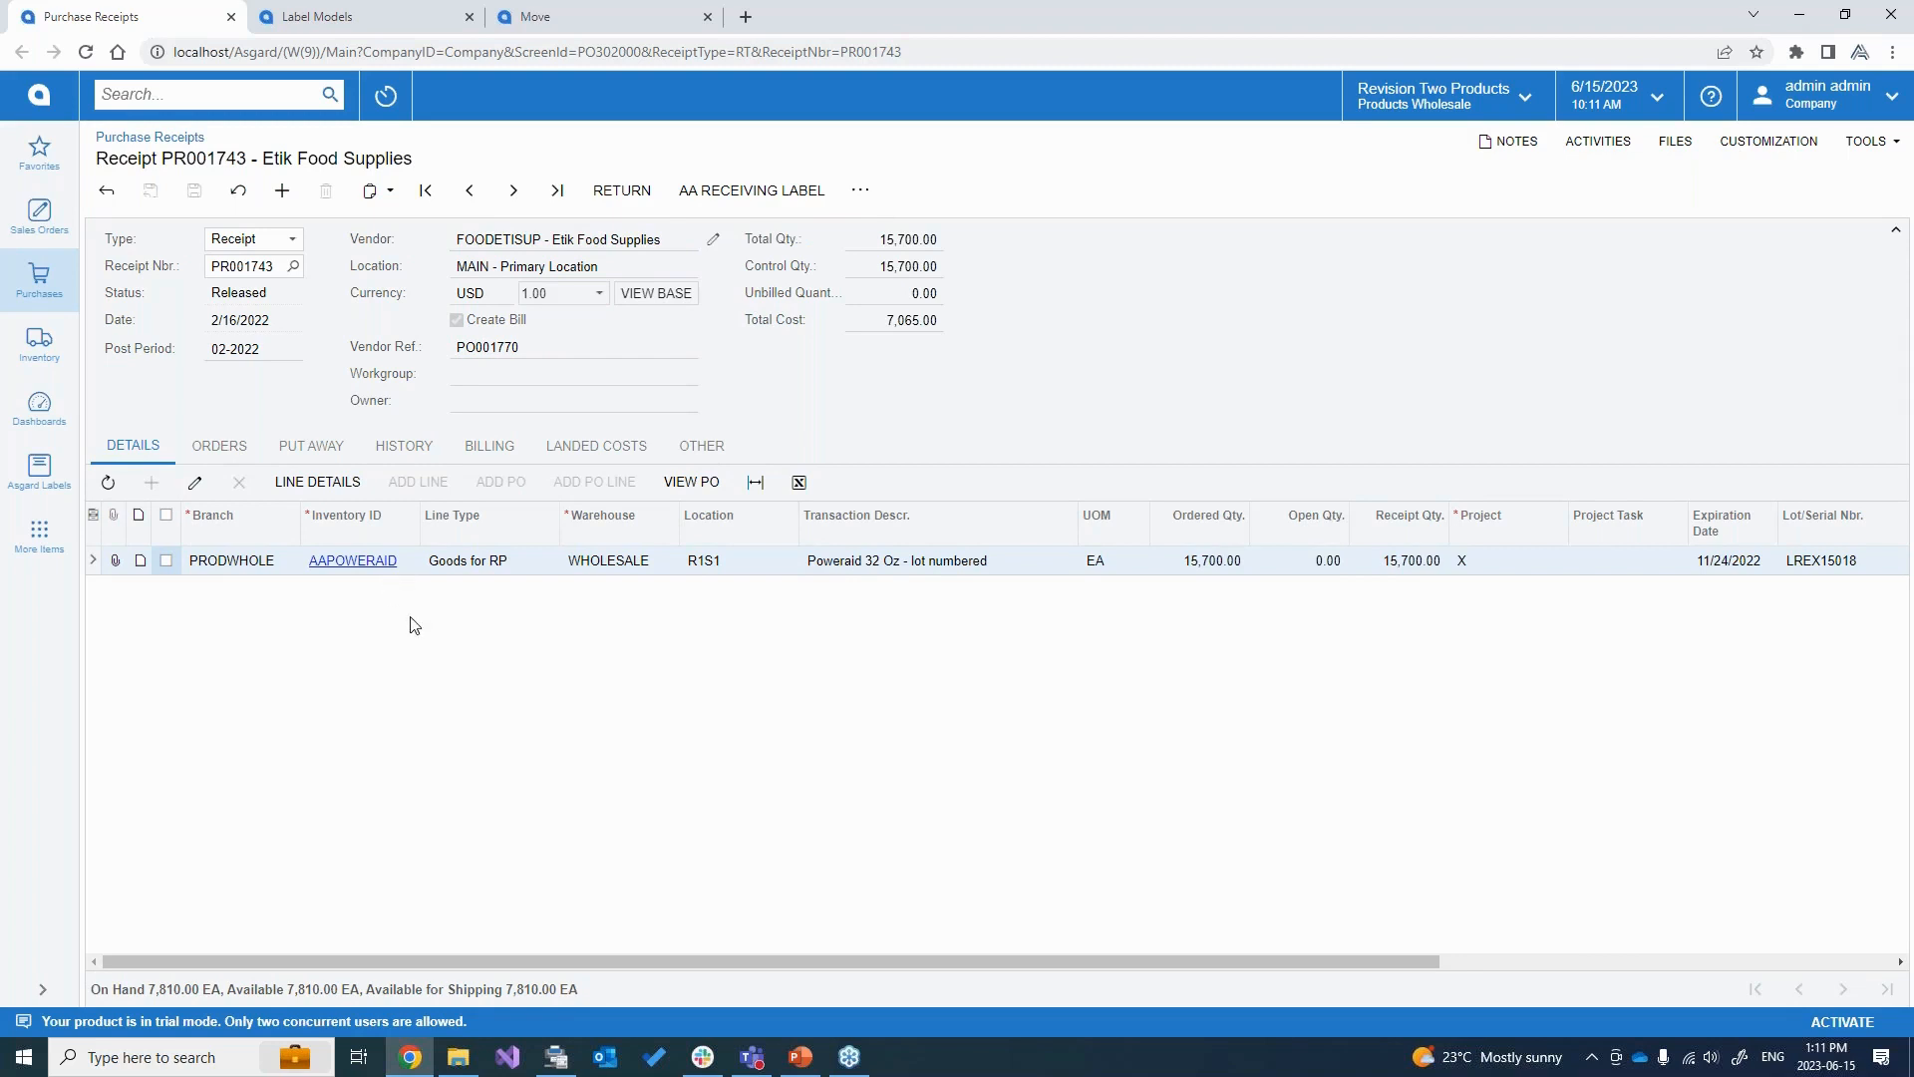
left_click(756, 192)
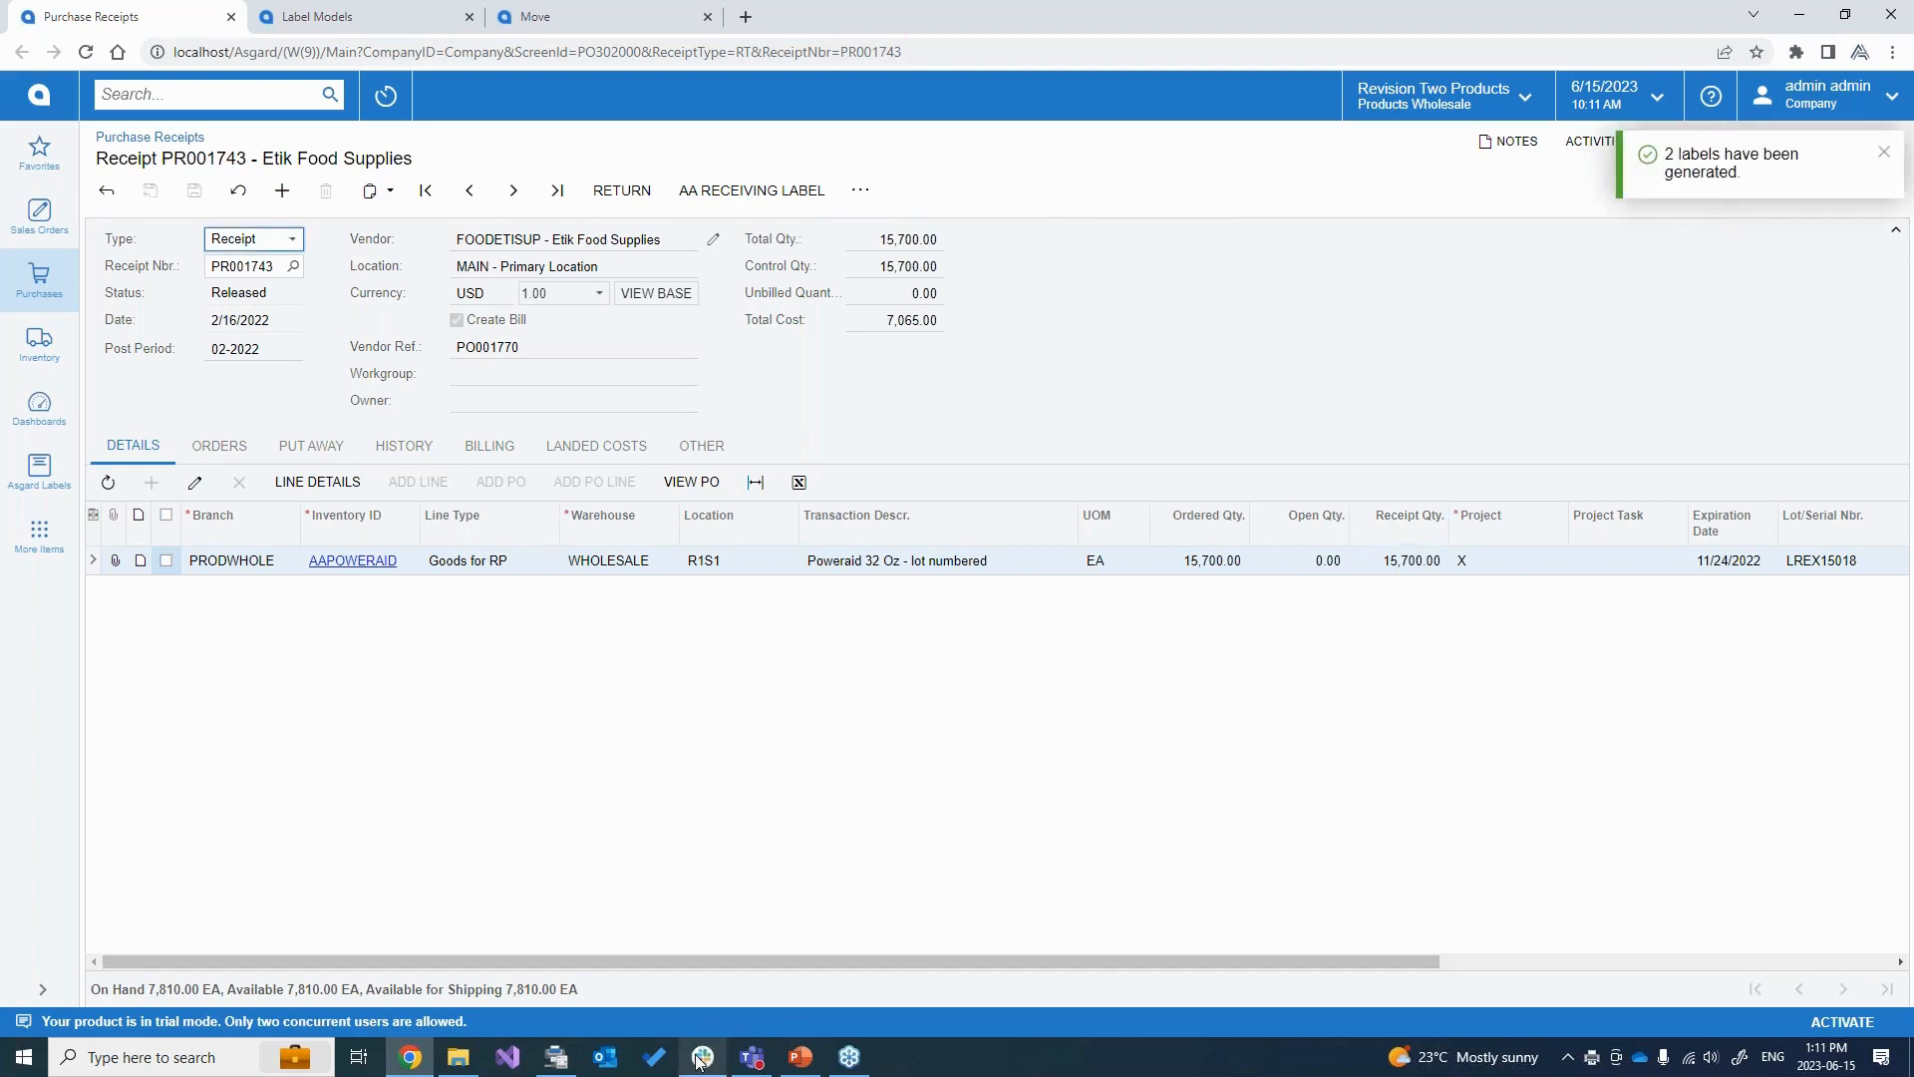
Switch to Virtual ZPL Printer, examine the generated receiving label beside the receipt, and return to the purchase receipt.
left_click(555, 1060)
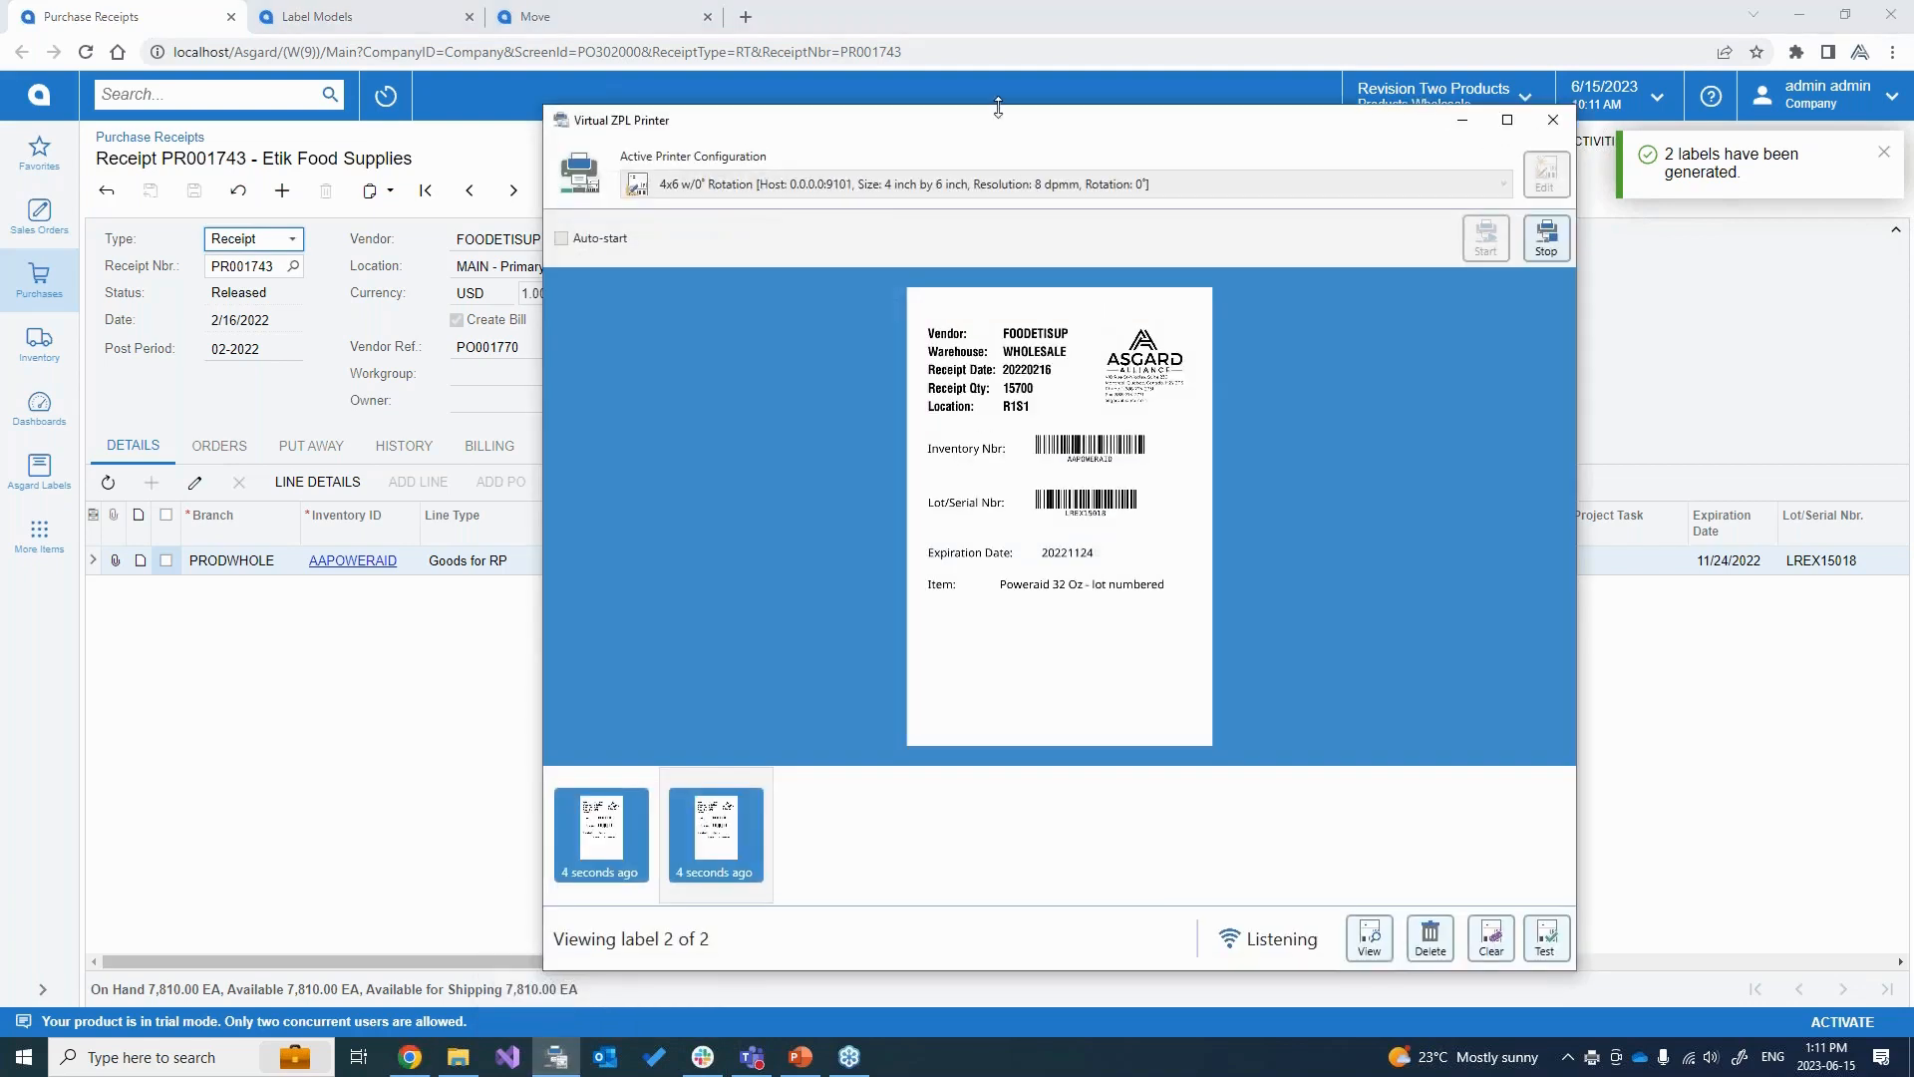
left_click_drag(1007, 126, 1090, 127)
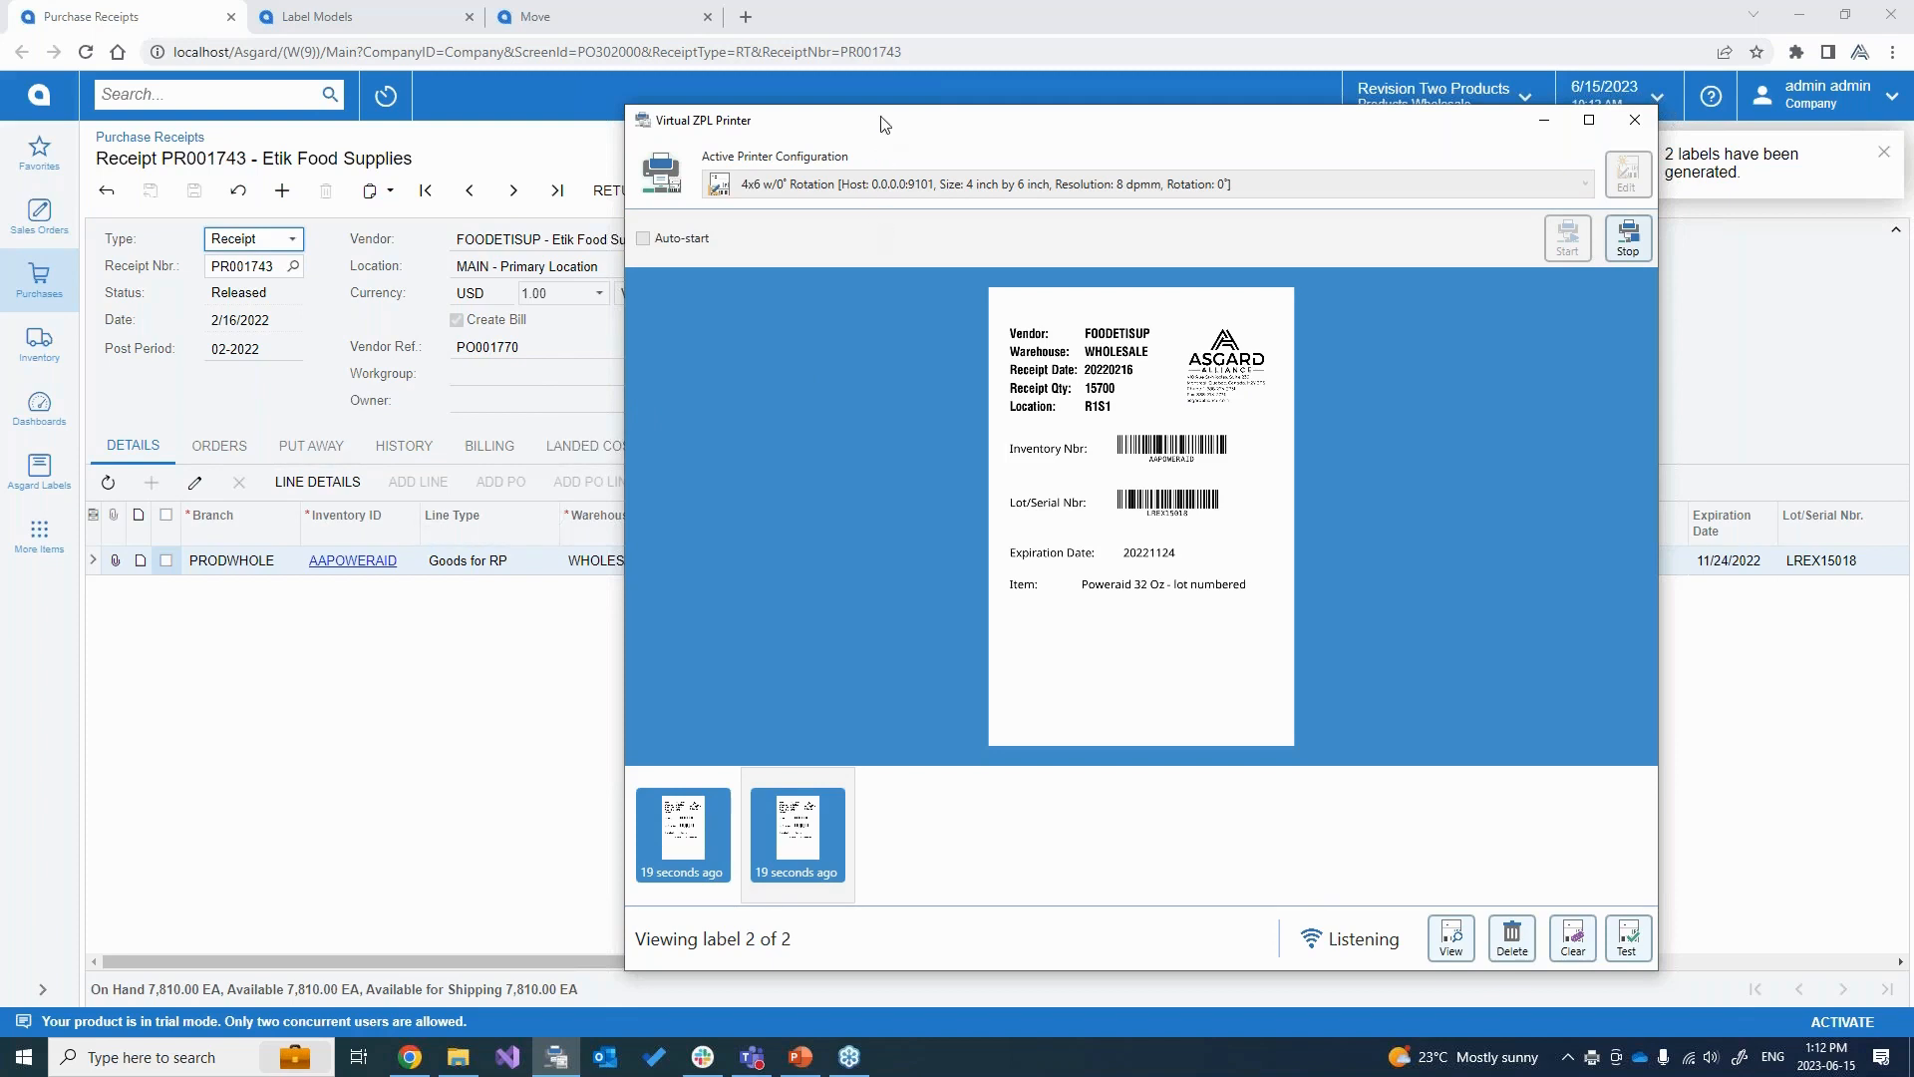
left_click_drag(884, 124, 972, 128)
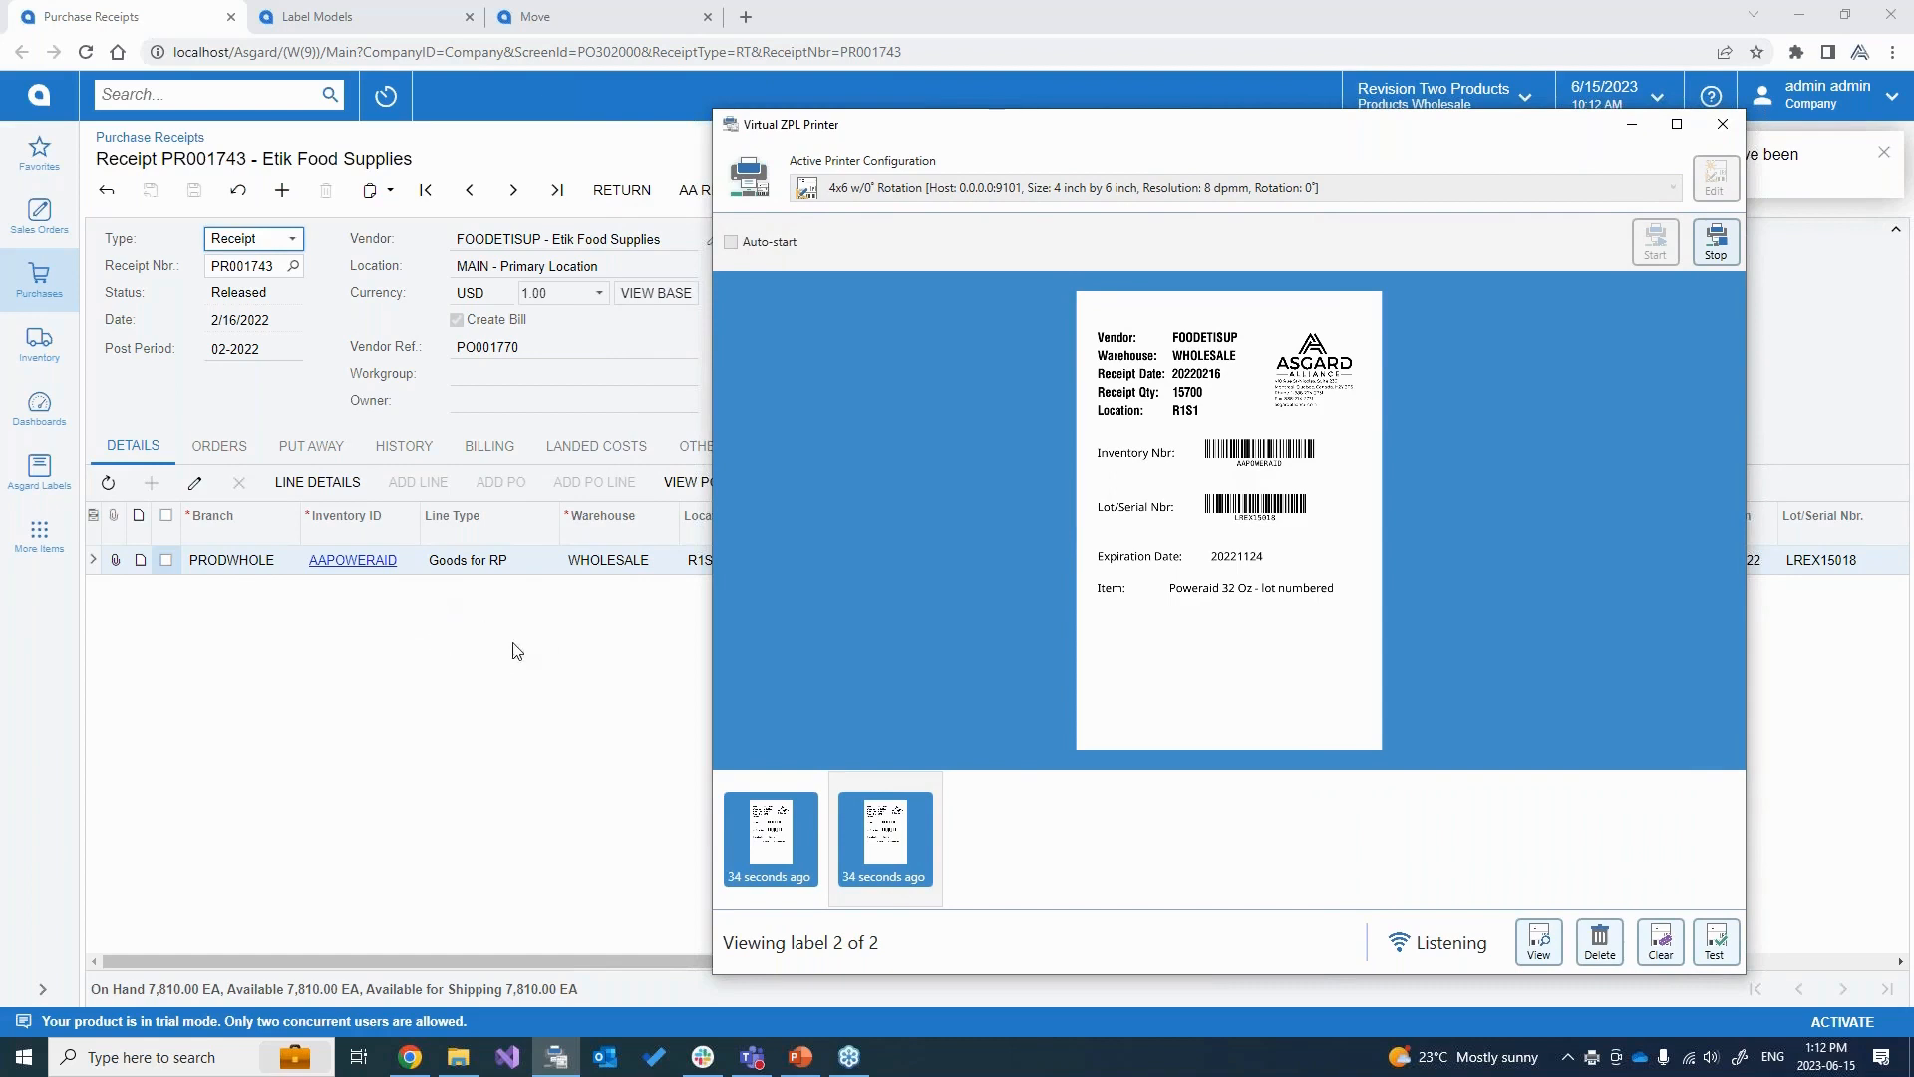
left_click(608, 674)
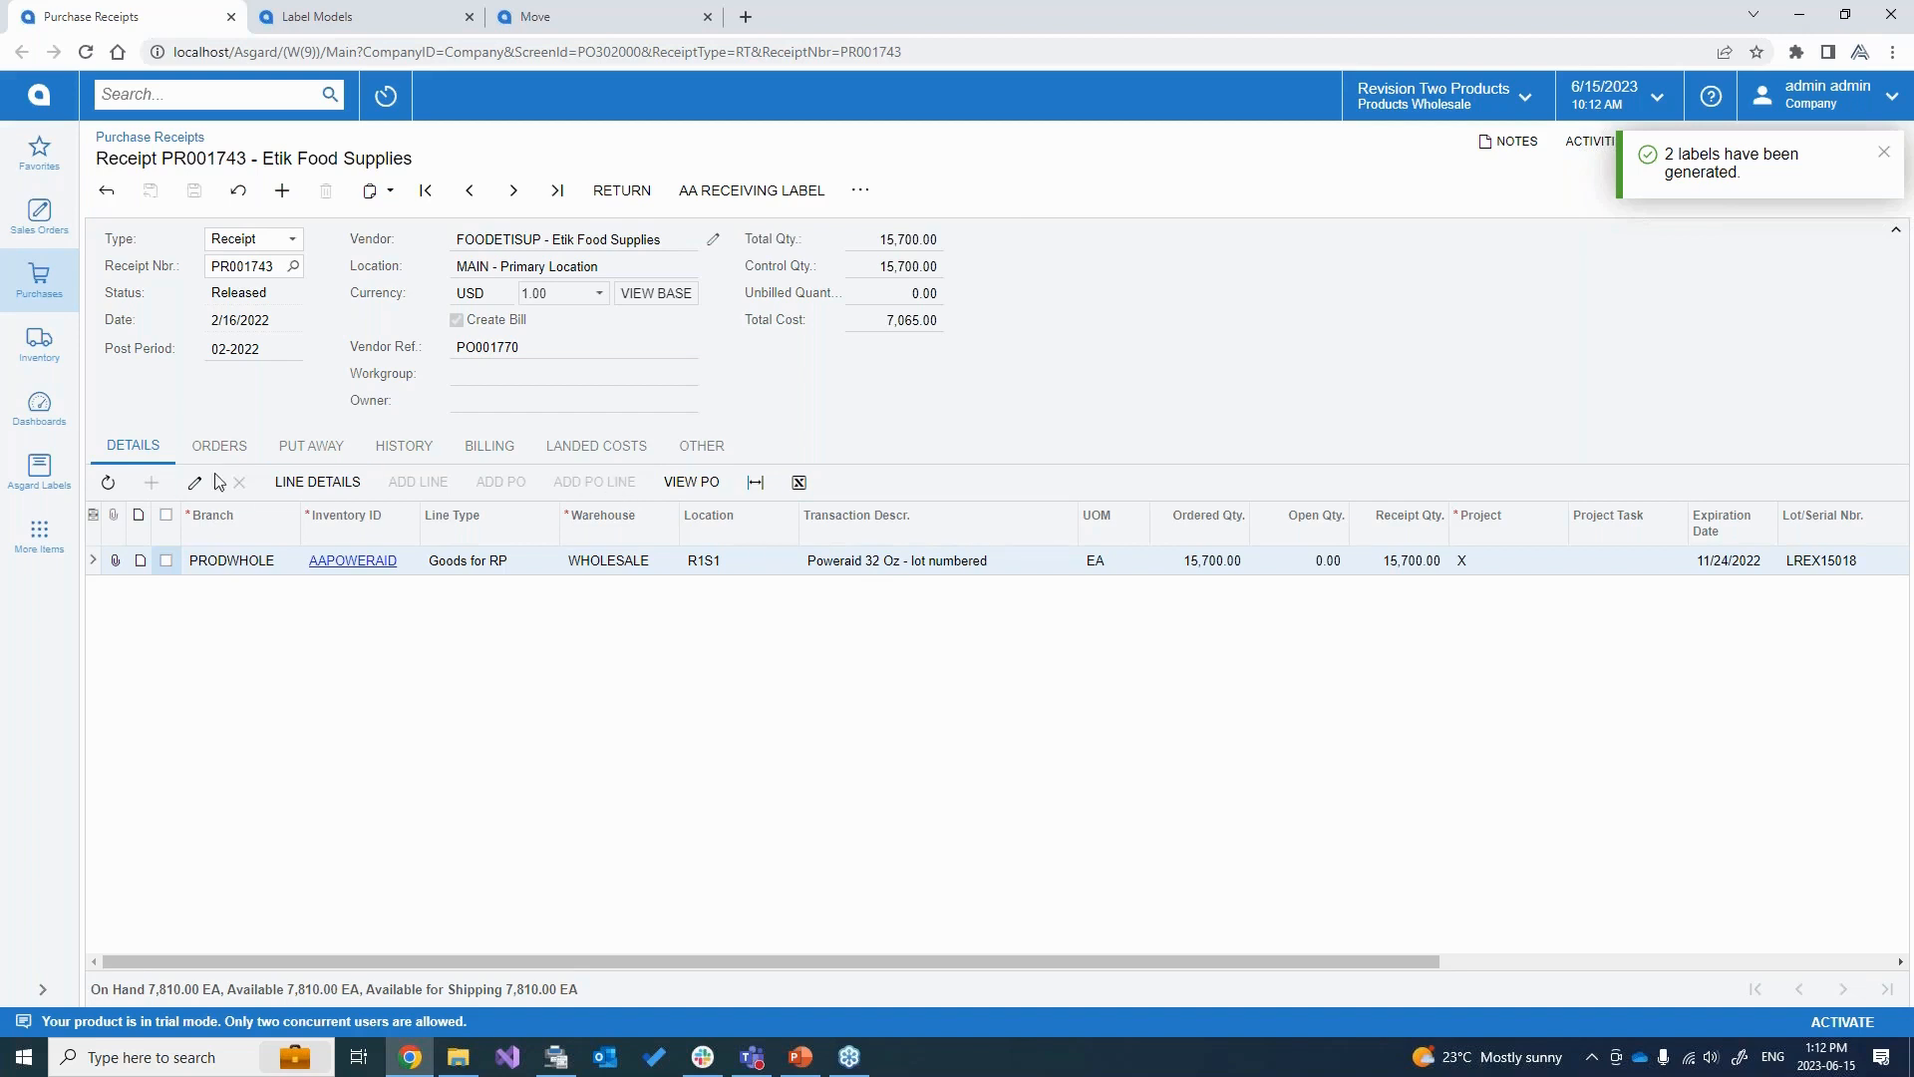
Open the AAPOWERAID inventory item from the receipt line and close its window.
left_click(347, 560)
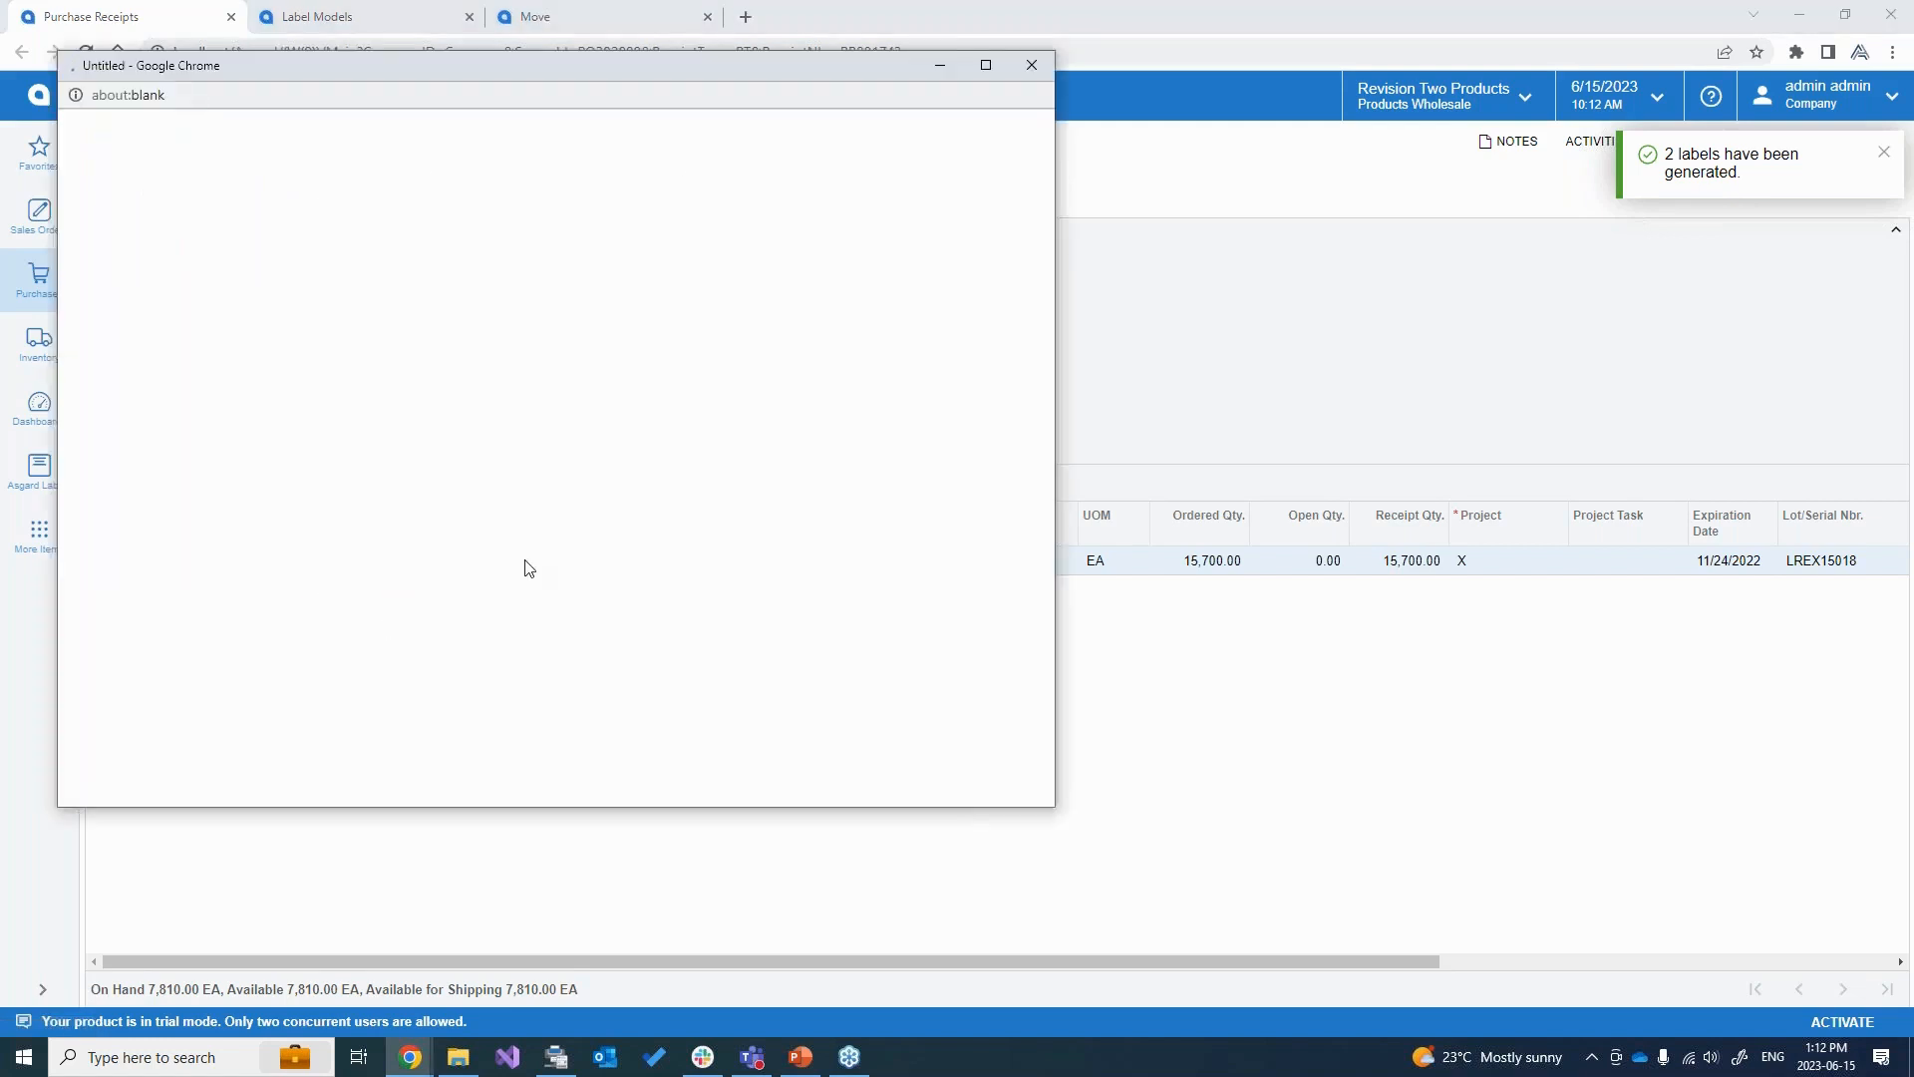
left_click(1032, 66)
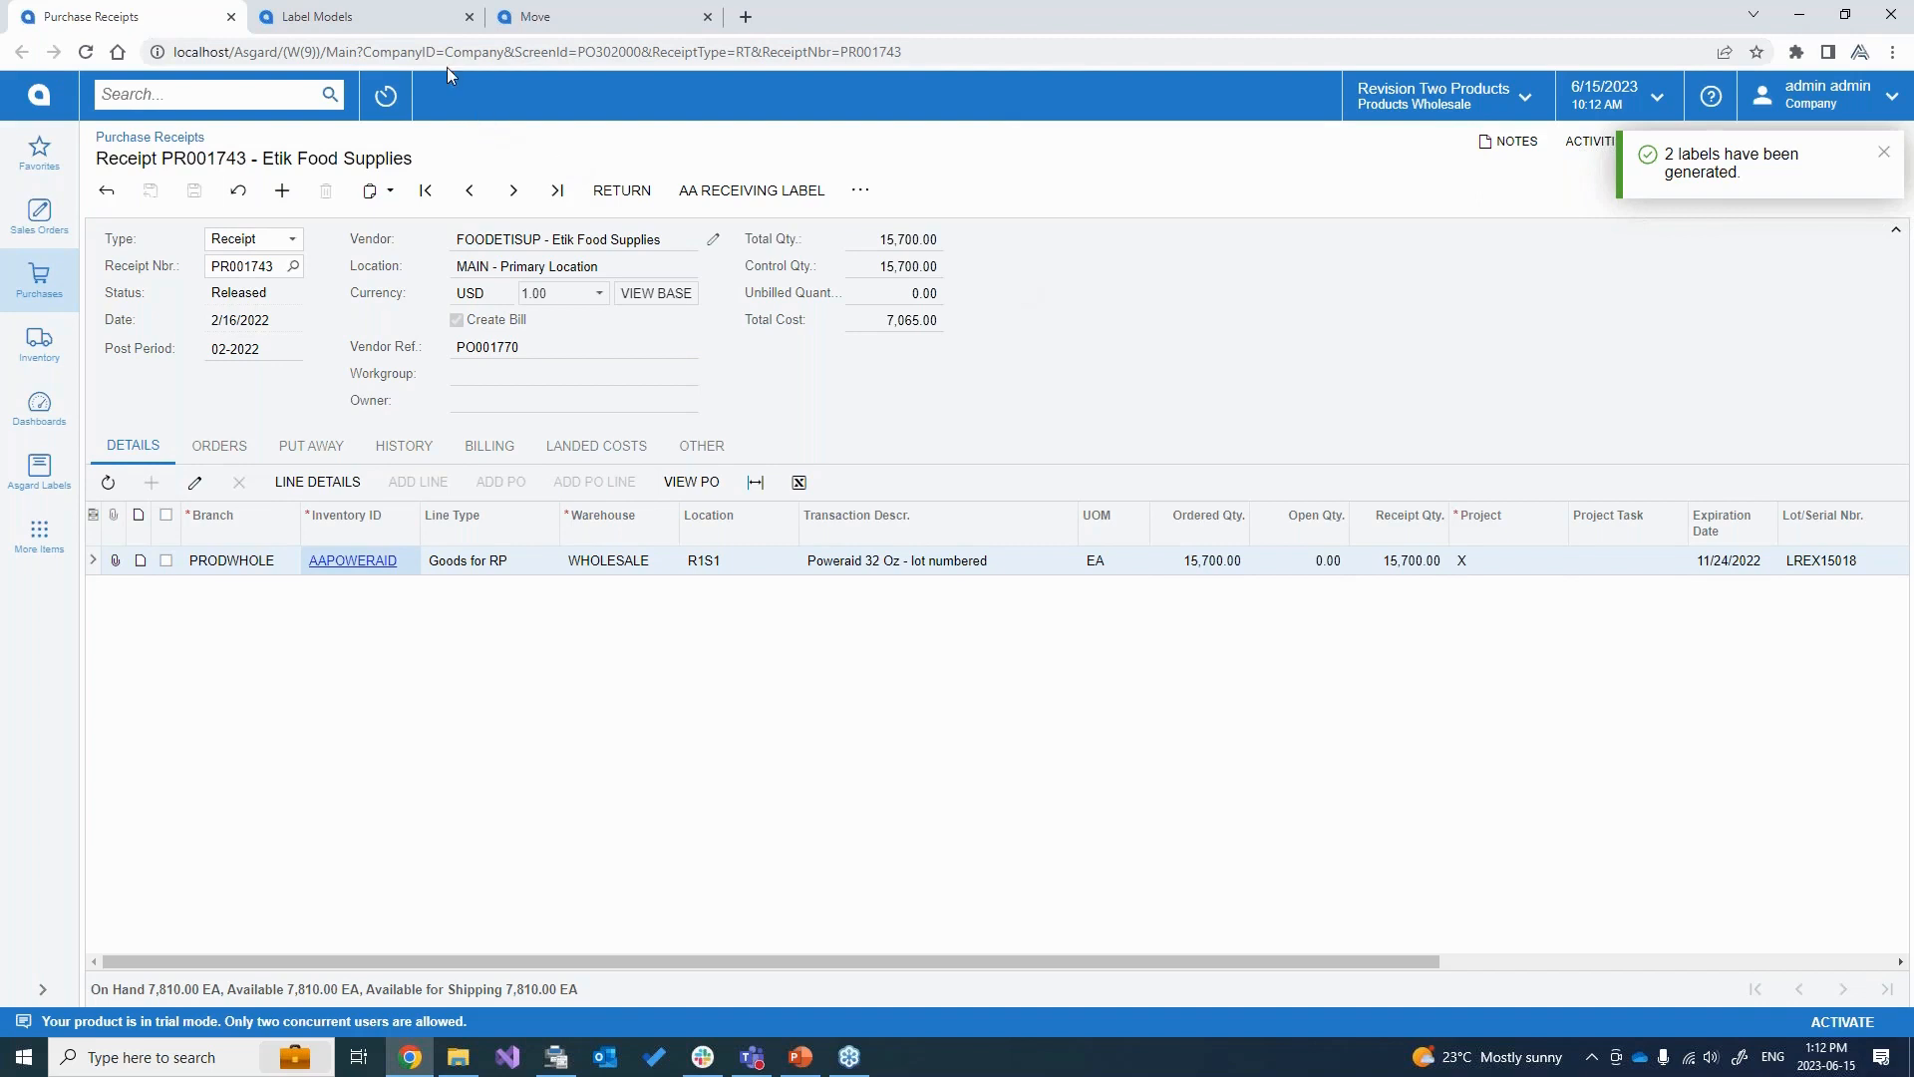
Switch to the AA Receiving Label model and review the complete list of Asgard Labels screens.
mouse_move(417, 17)
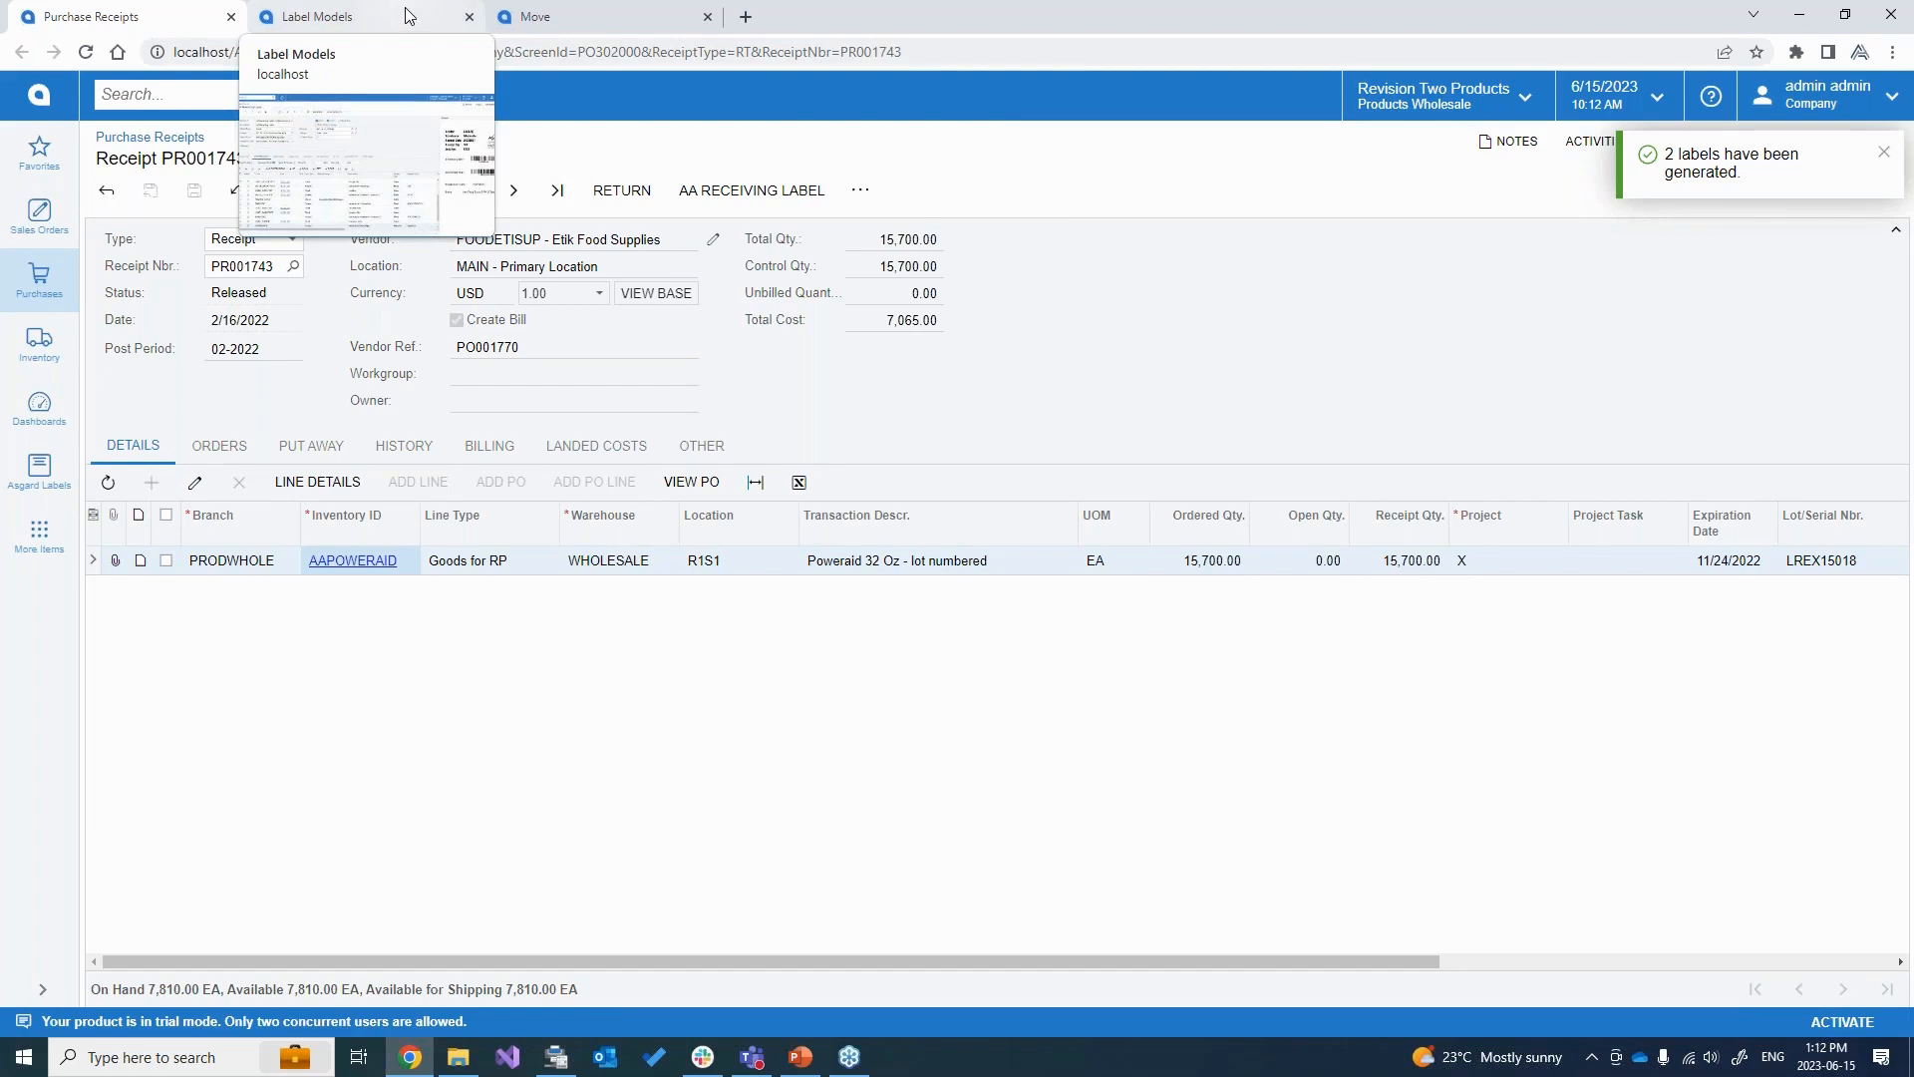
left_click(407, 15)
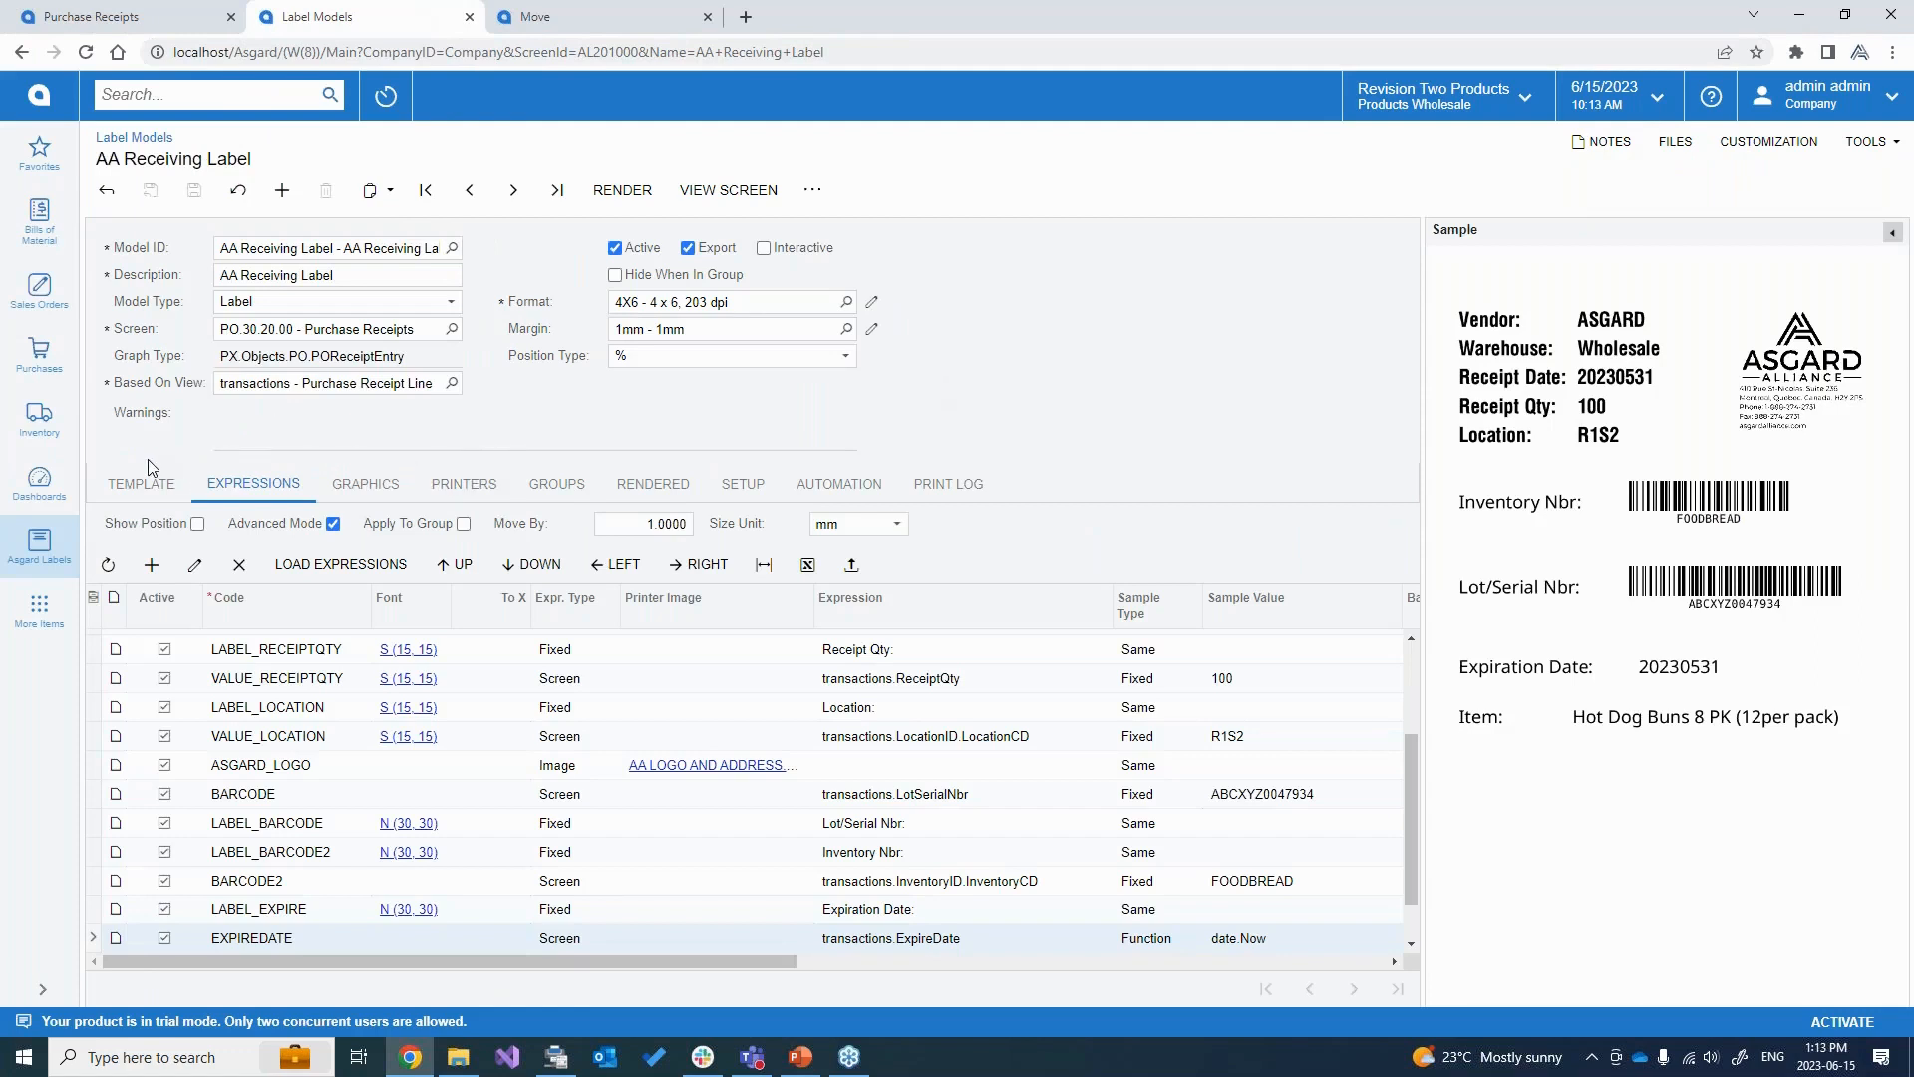
left_click(64, 549)
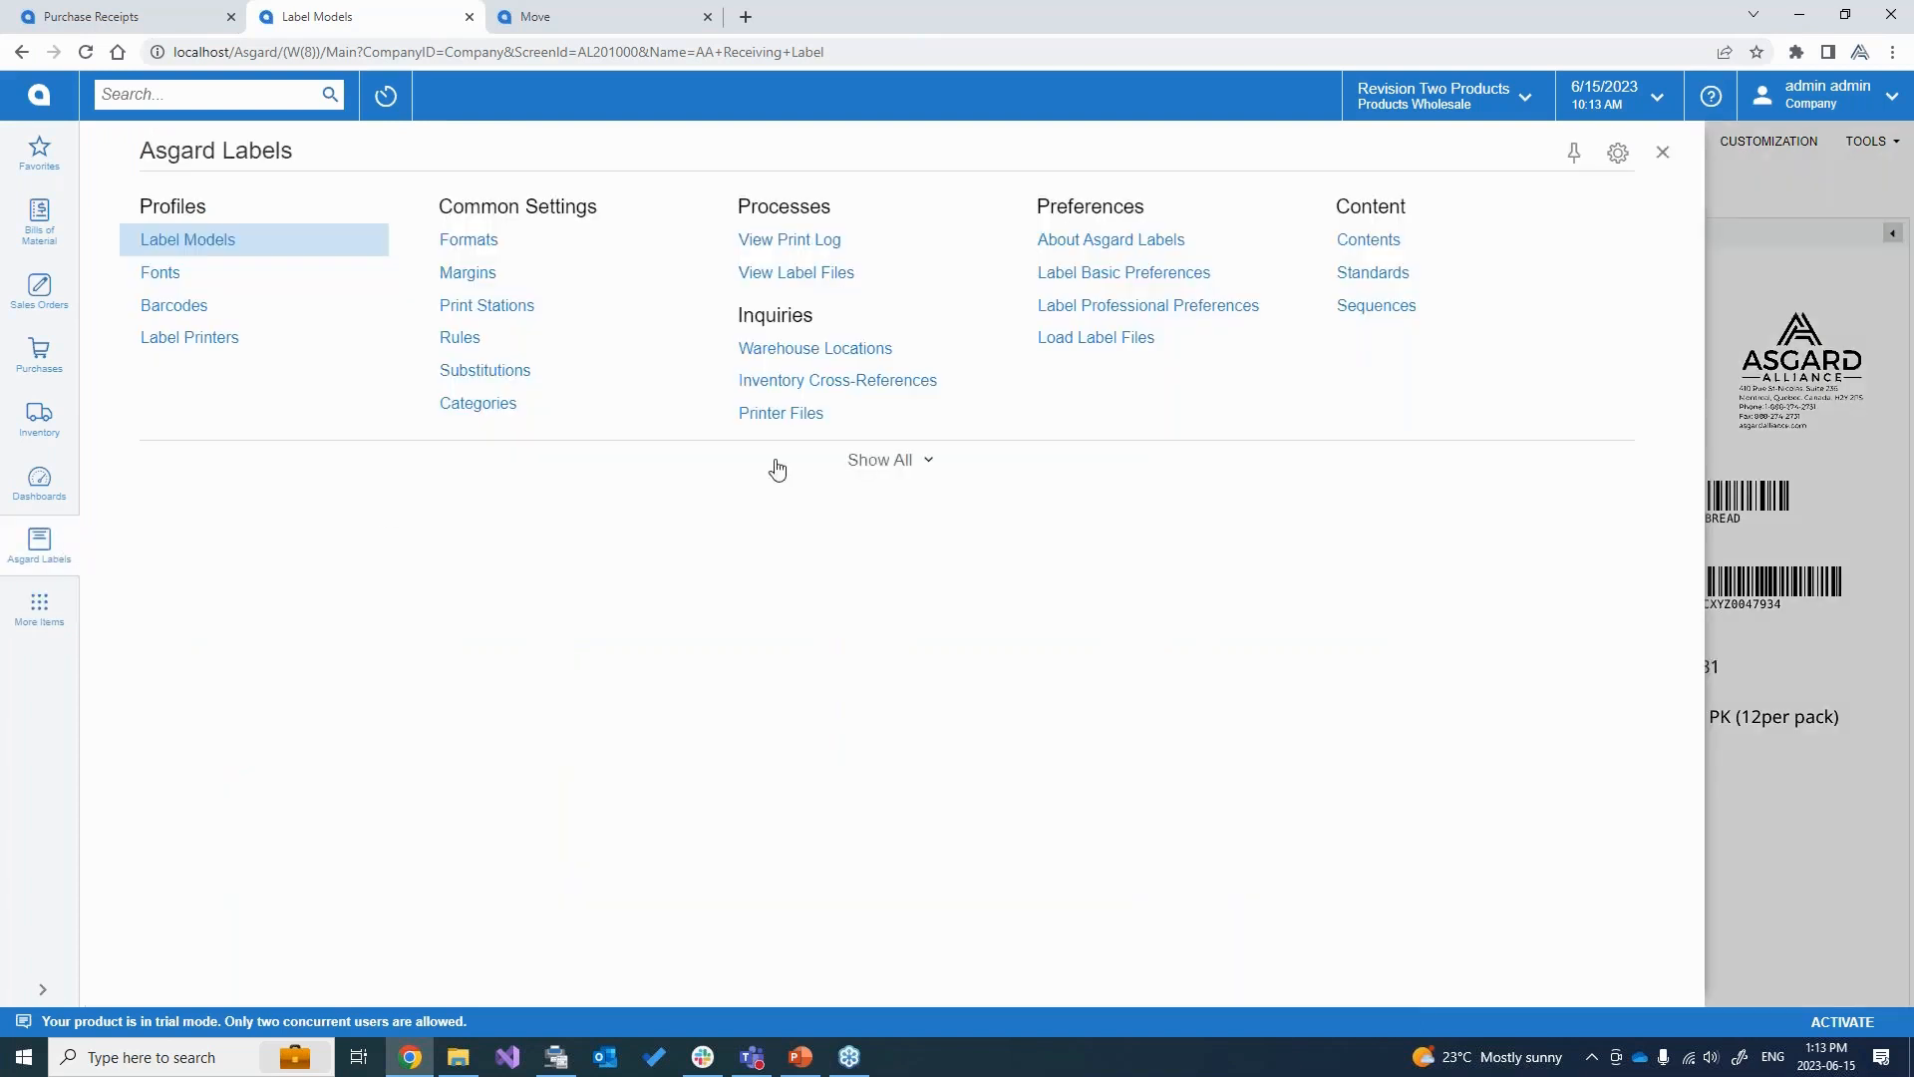
left_click(887, 467)
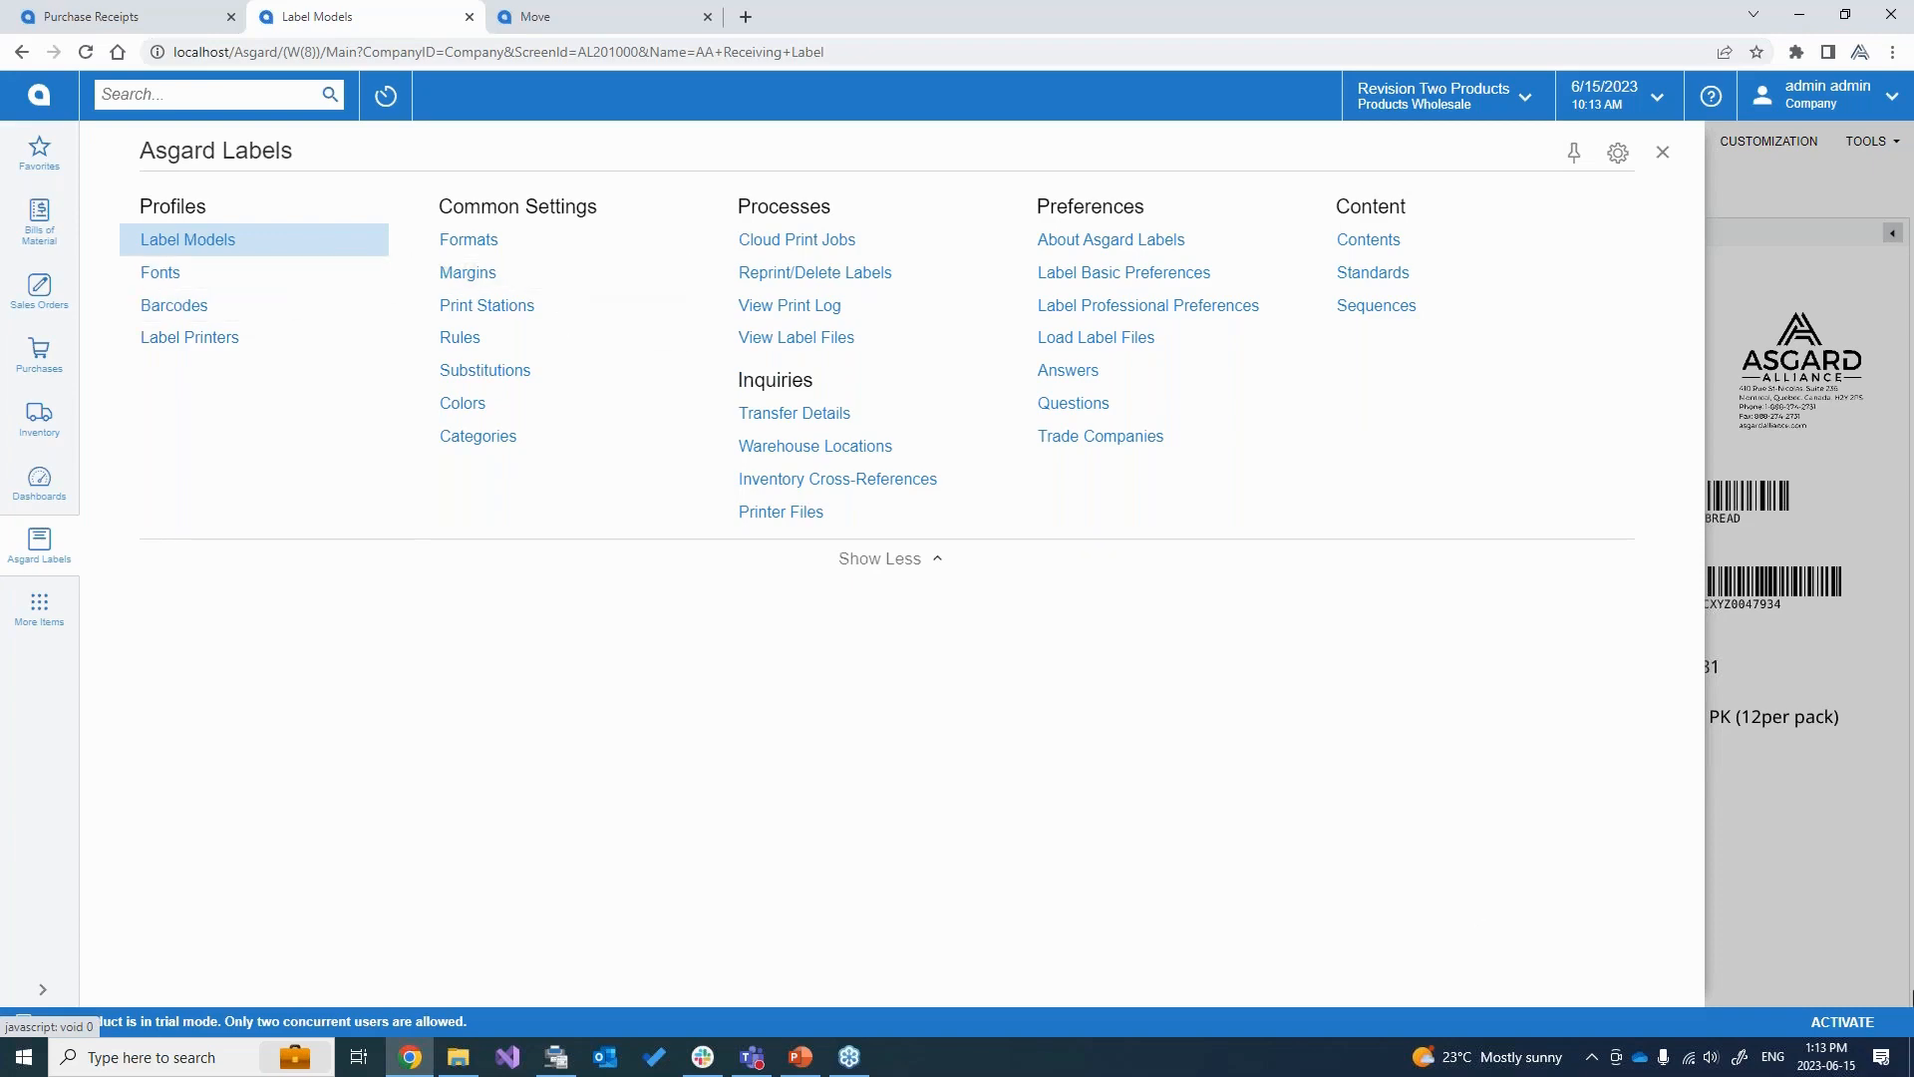
left_click(1817, 821)
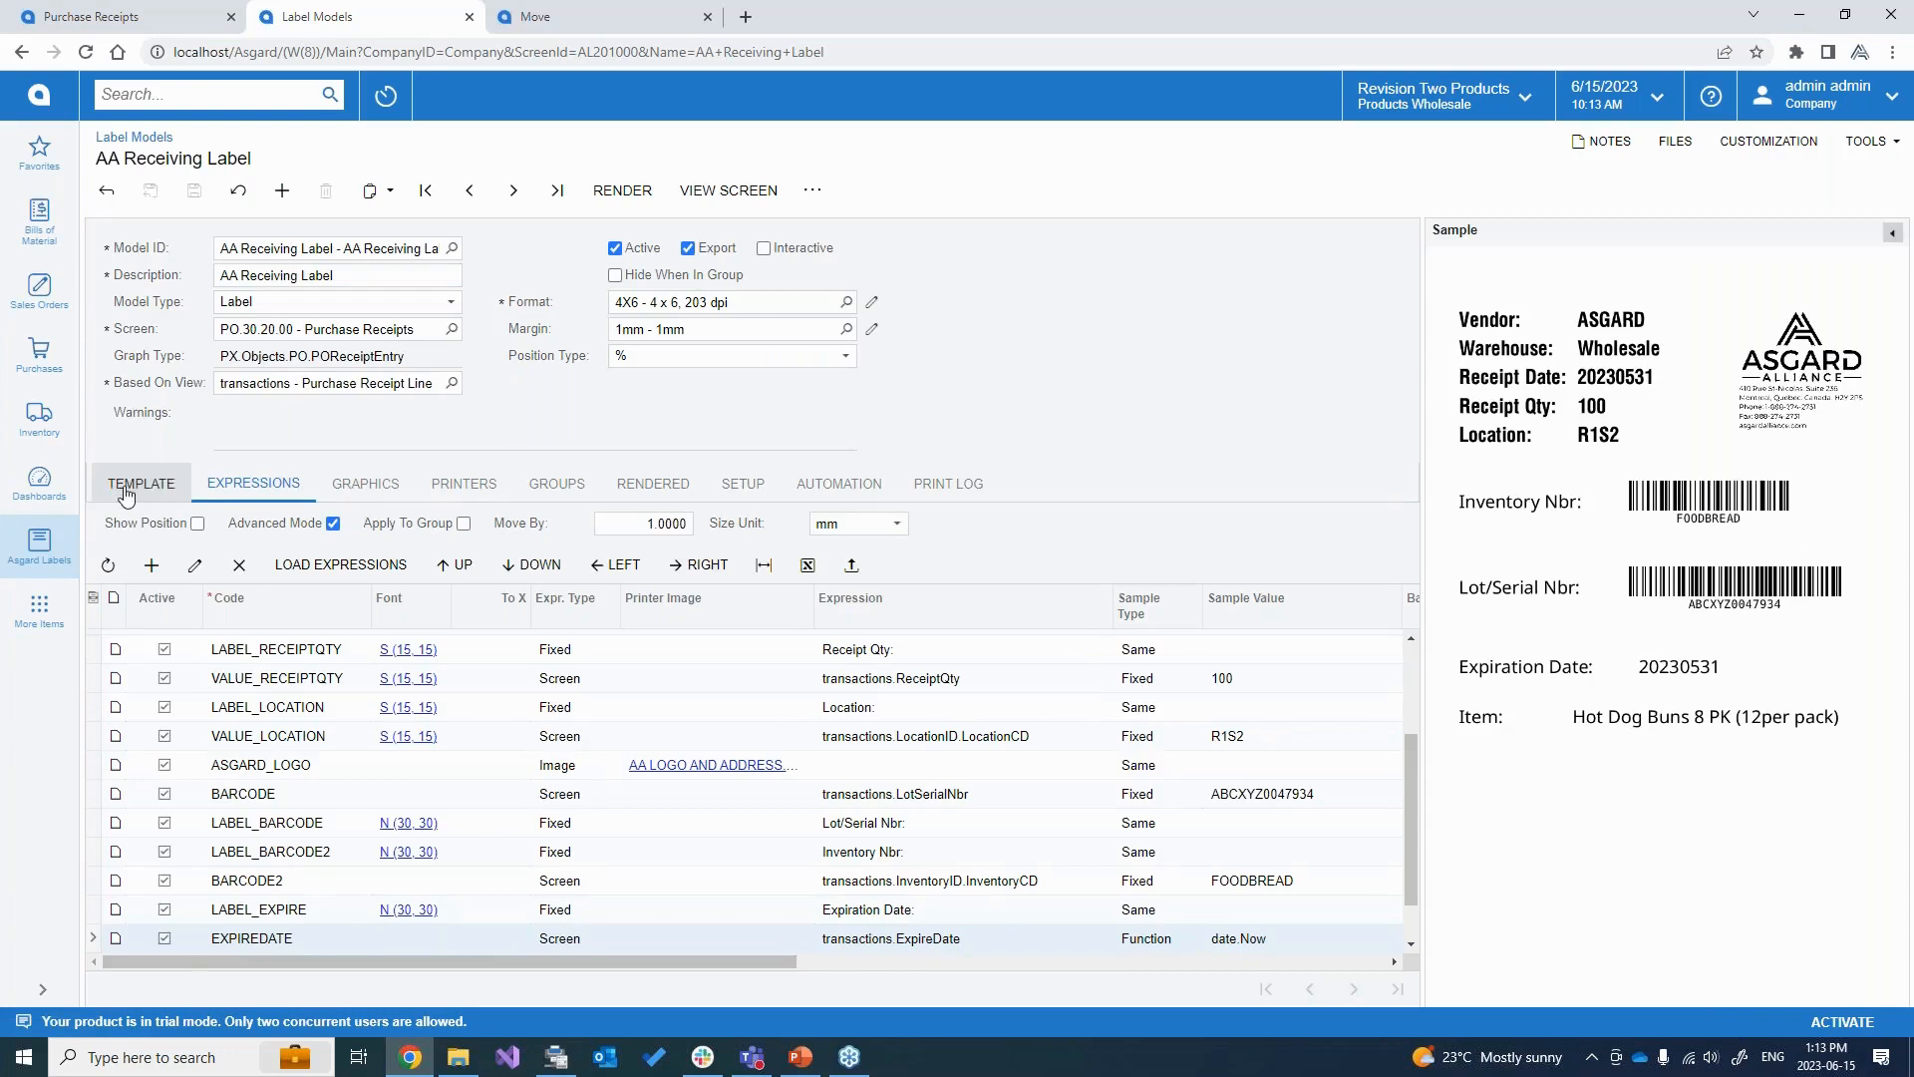
Show the AA Receiving Label's template code and review the available model types.
left_click(184, 474)
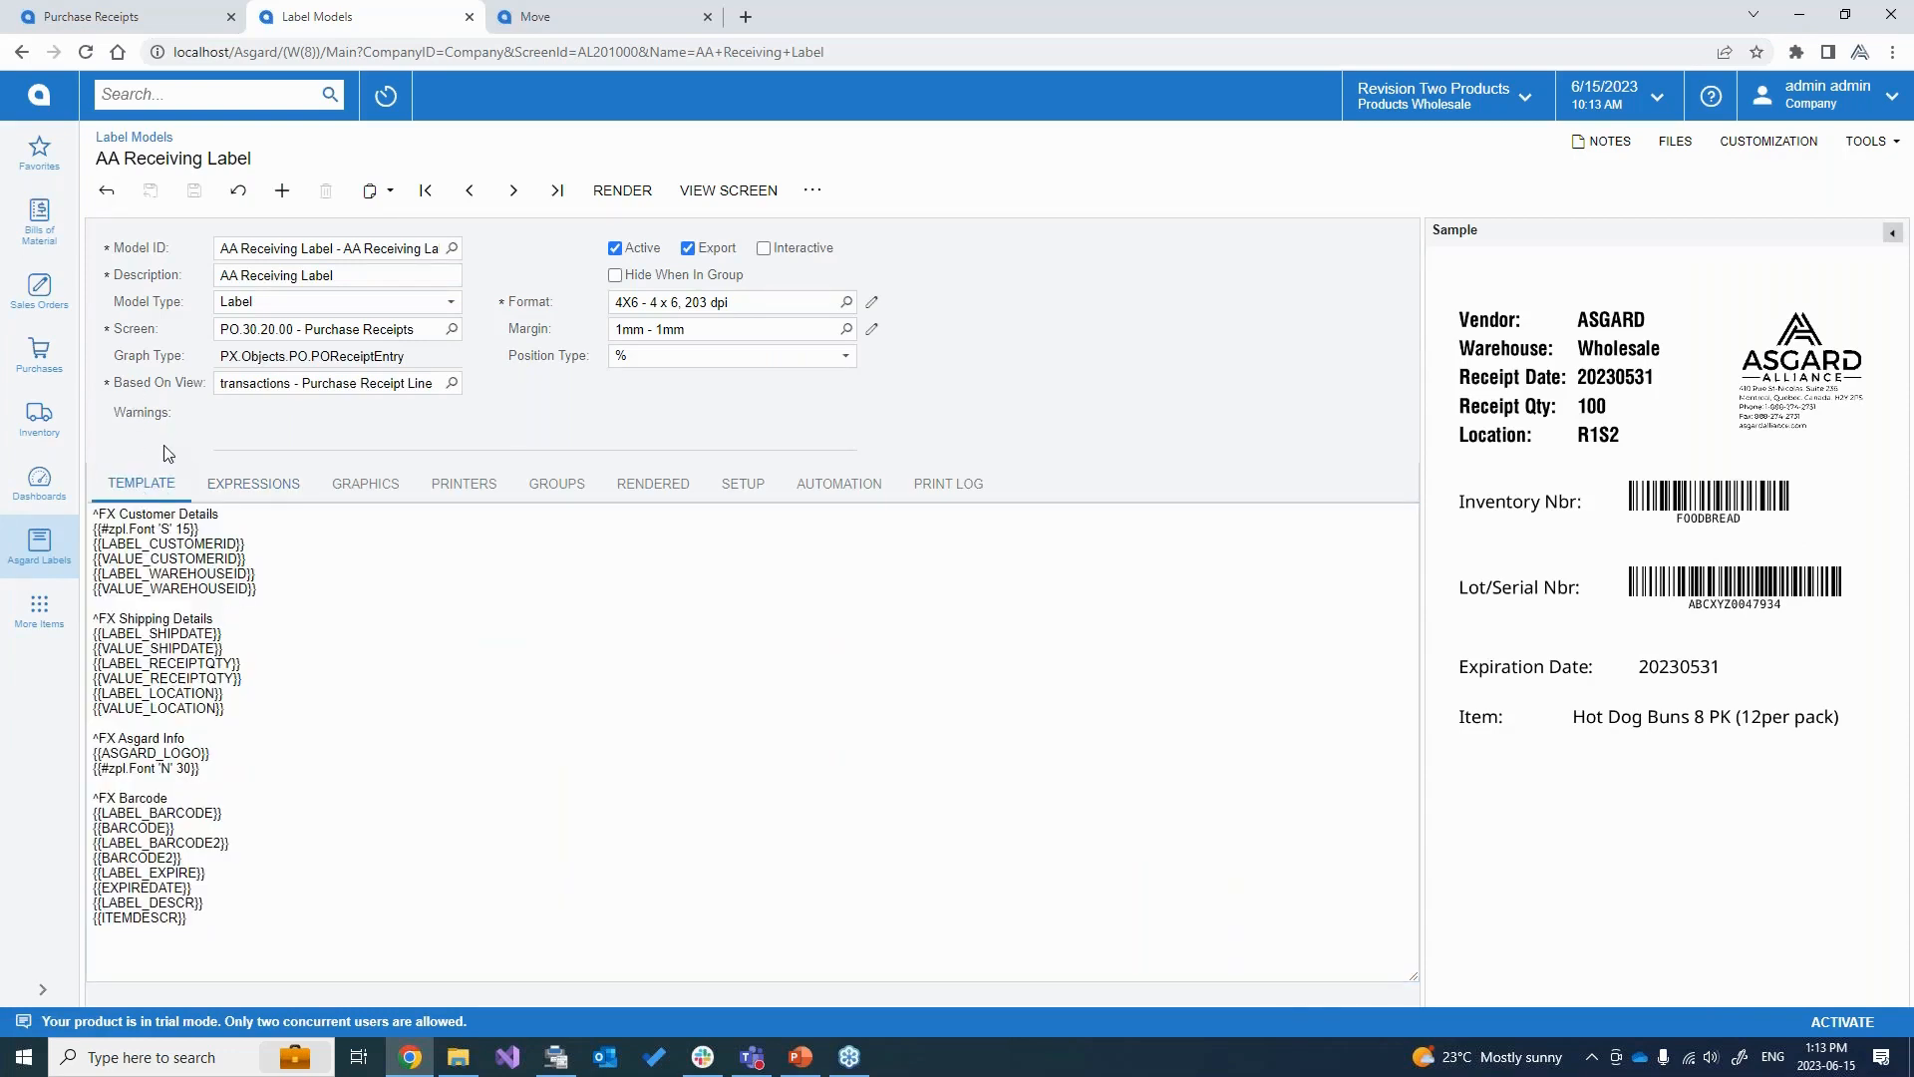
left_click(373, 307)
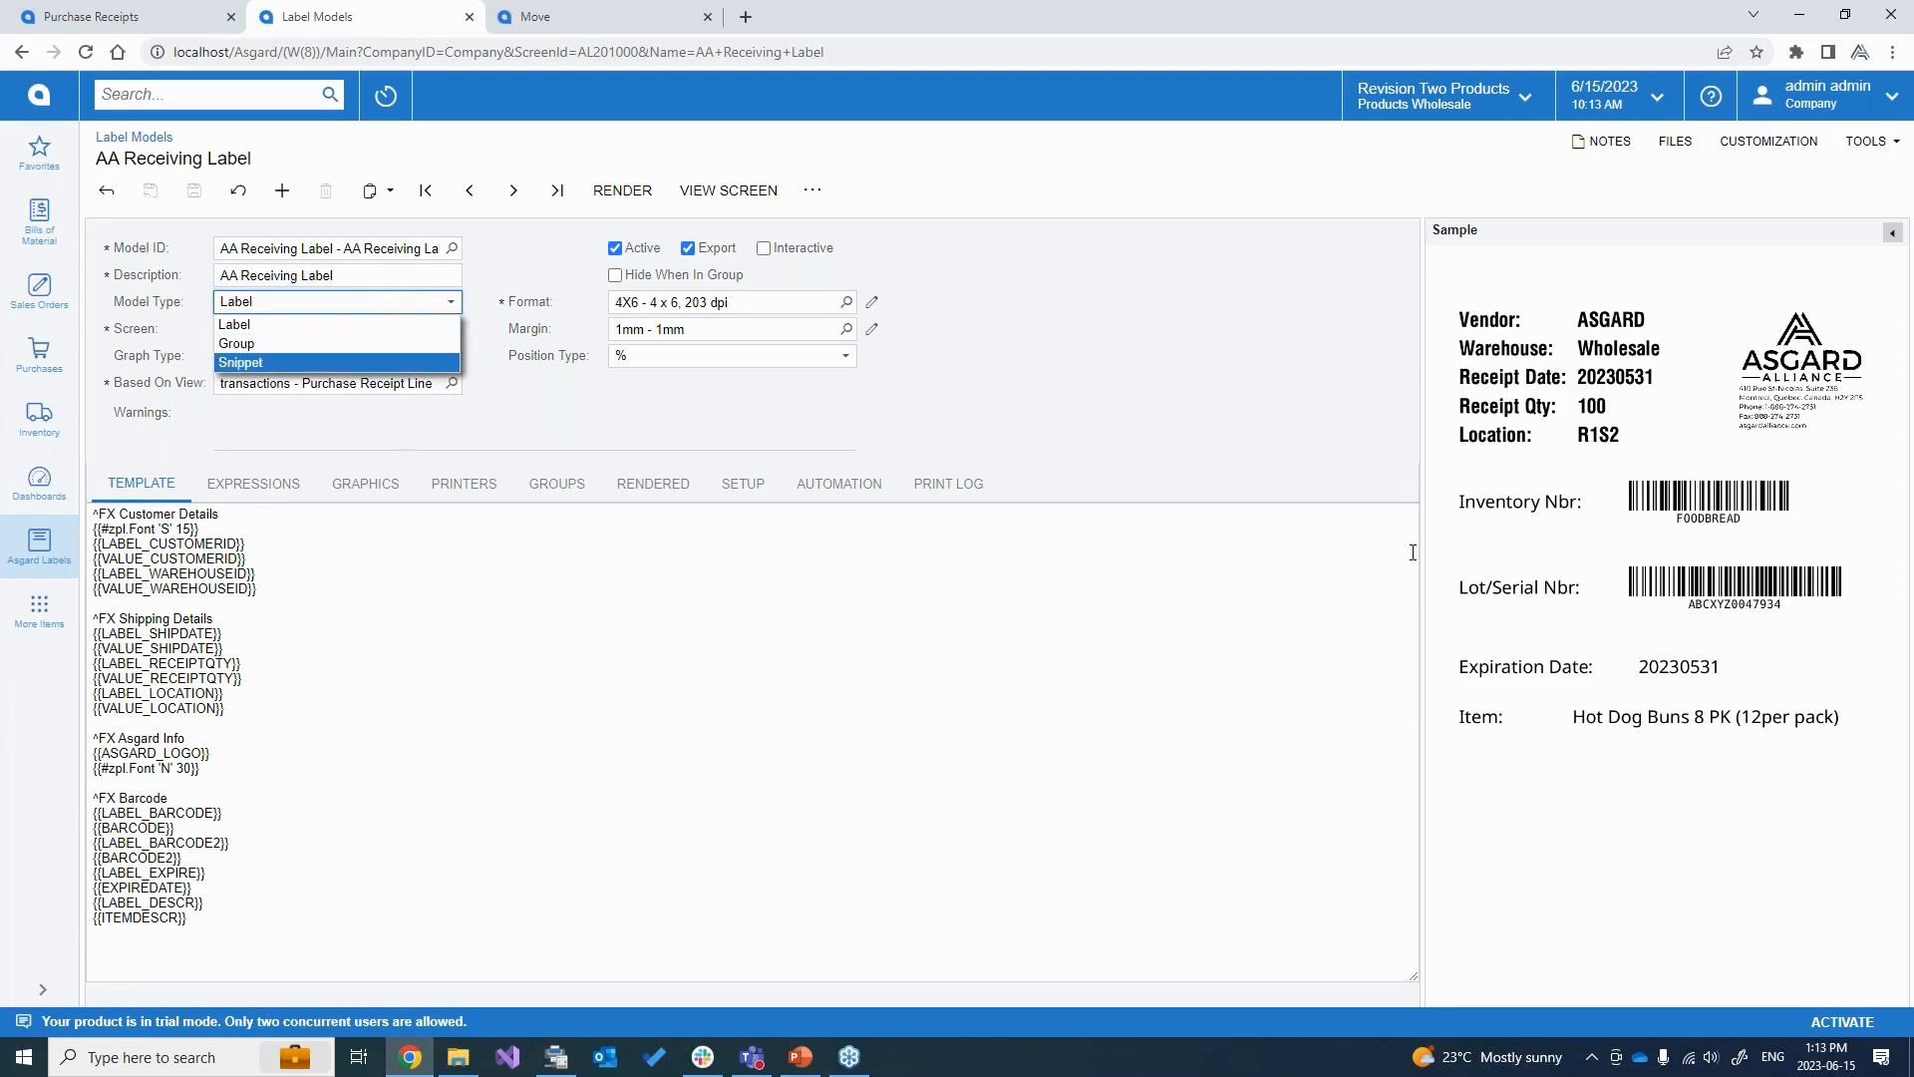
left_click(1149, 442)
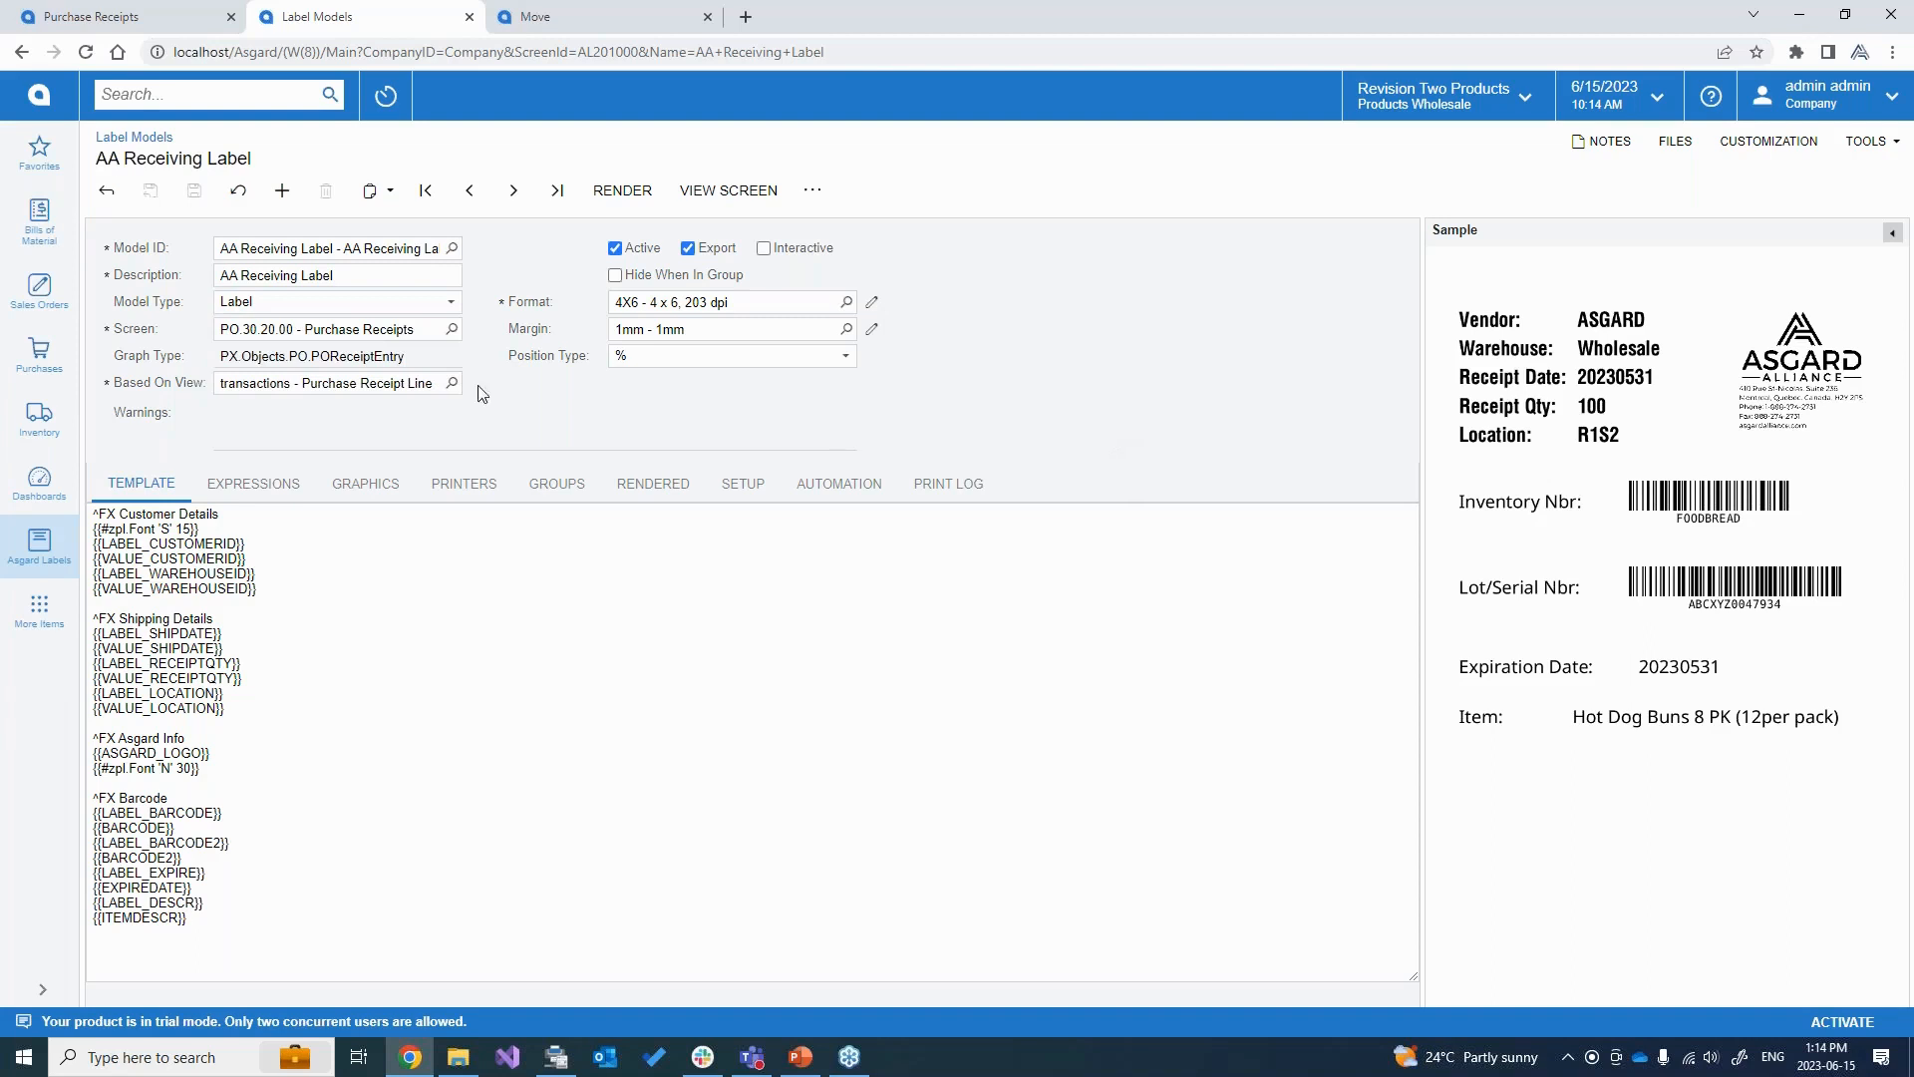
Review the screens and the based-on views that the label model can be linked to, keeping the current selections.
left_click(451, 330)
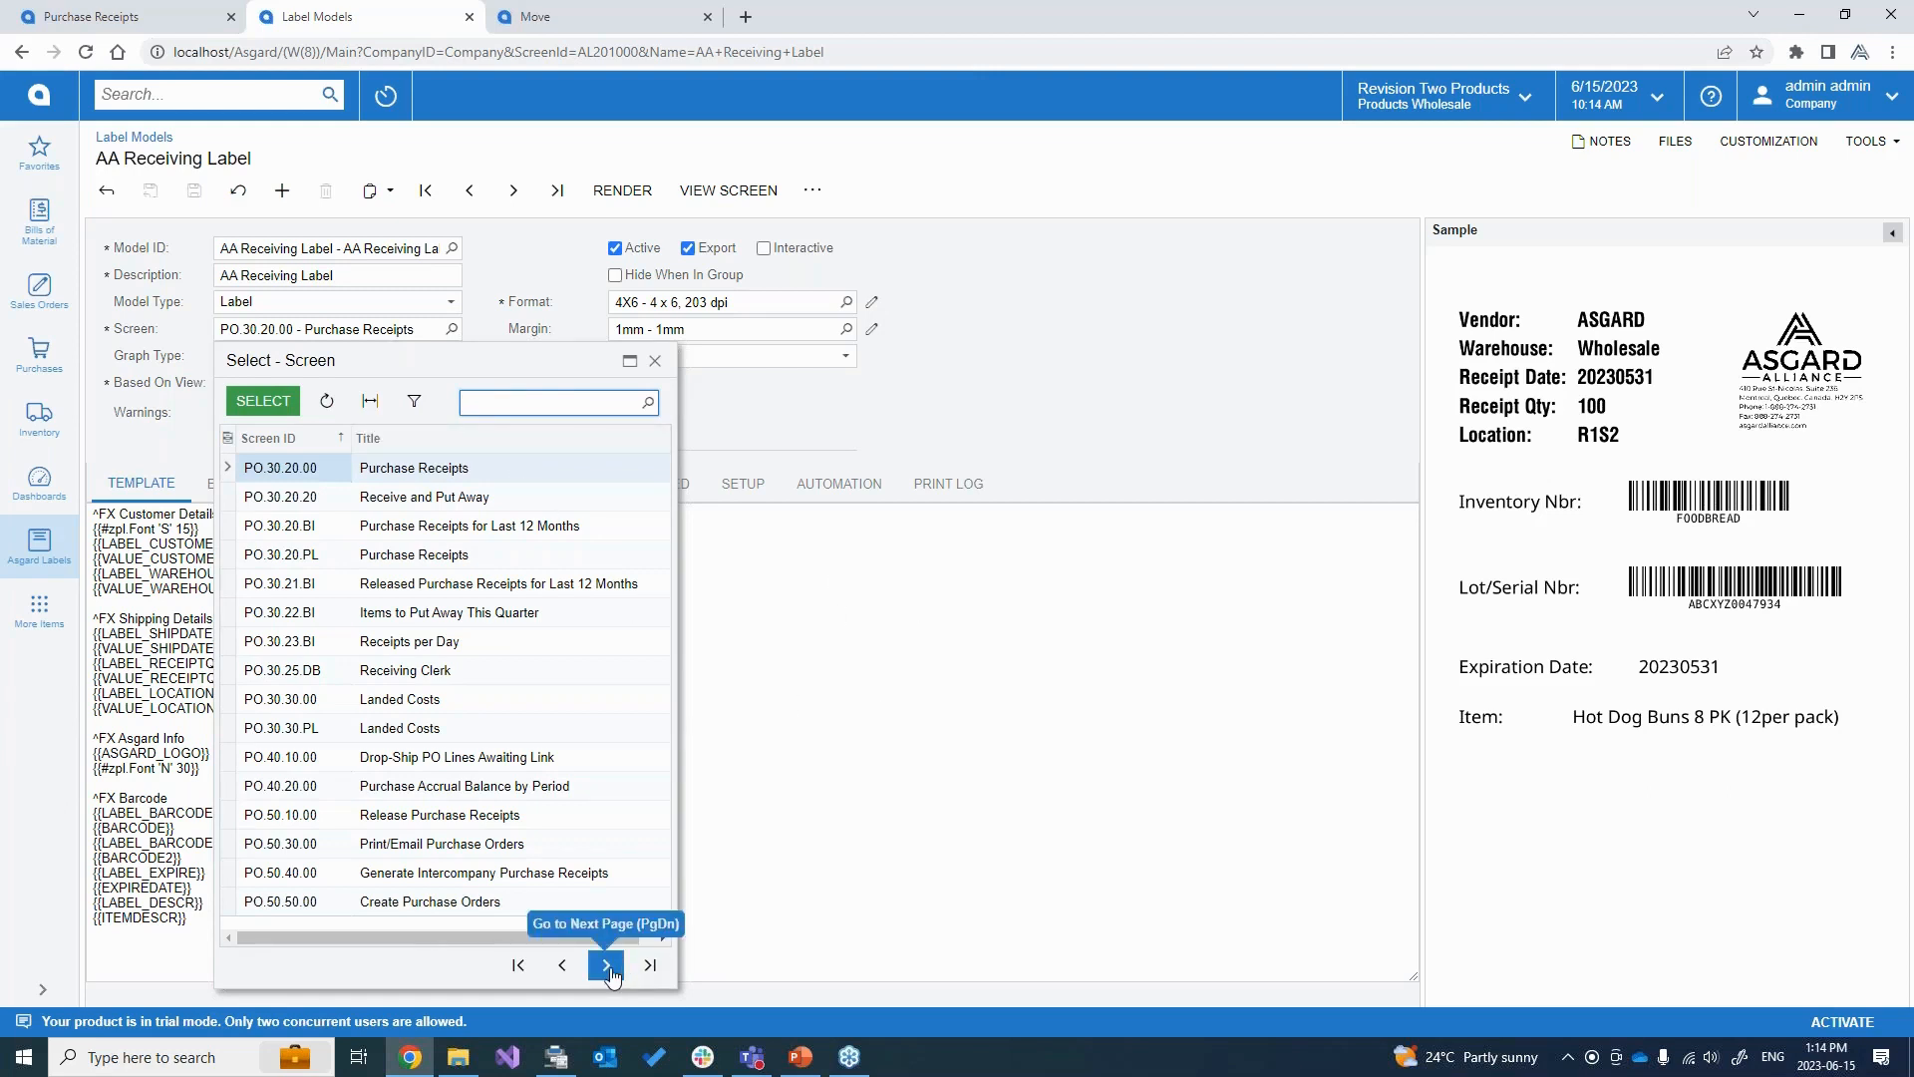
key("Escape")
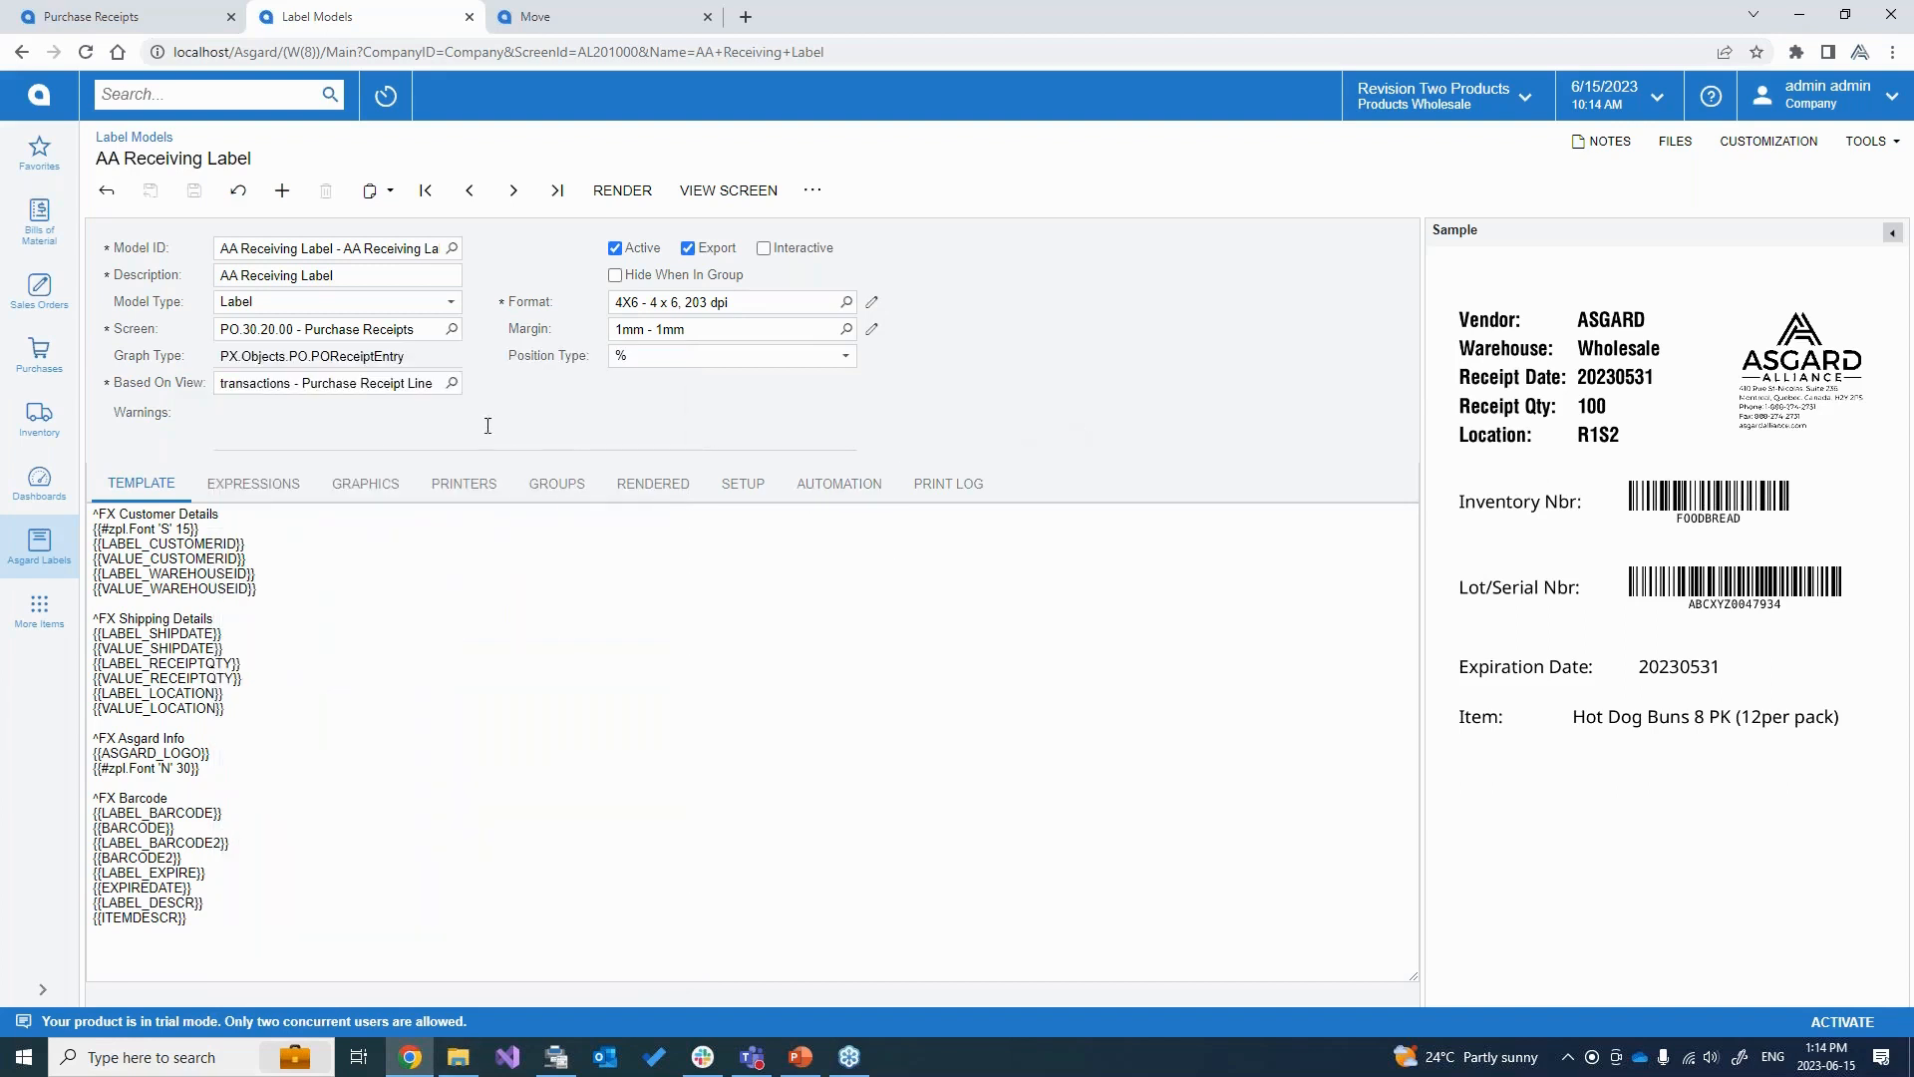
left_click(451, 385)
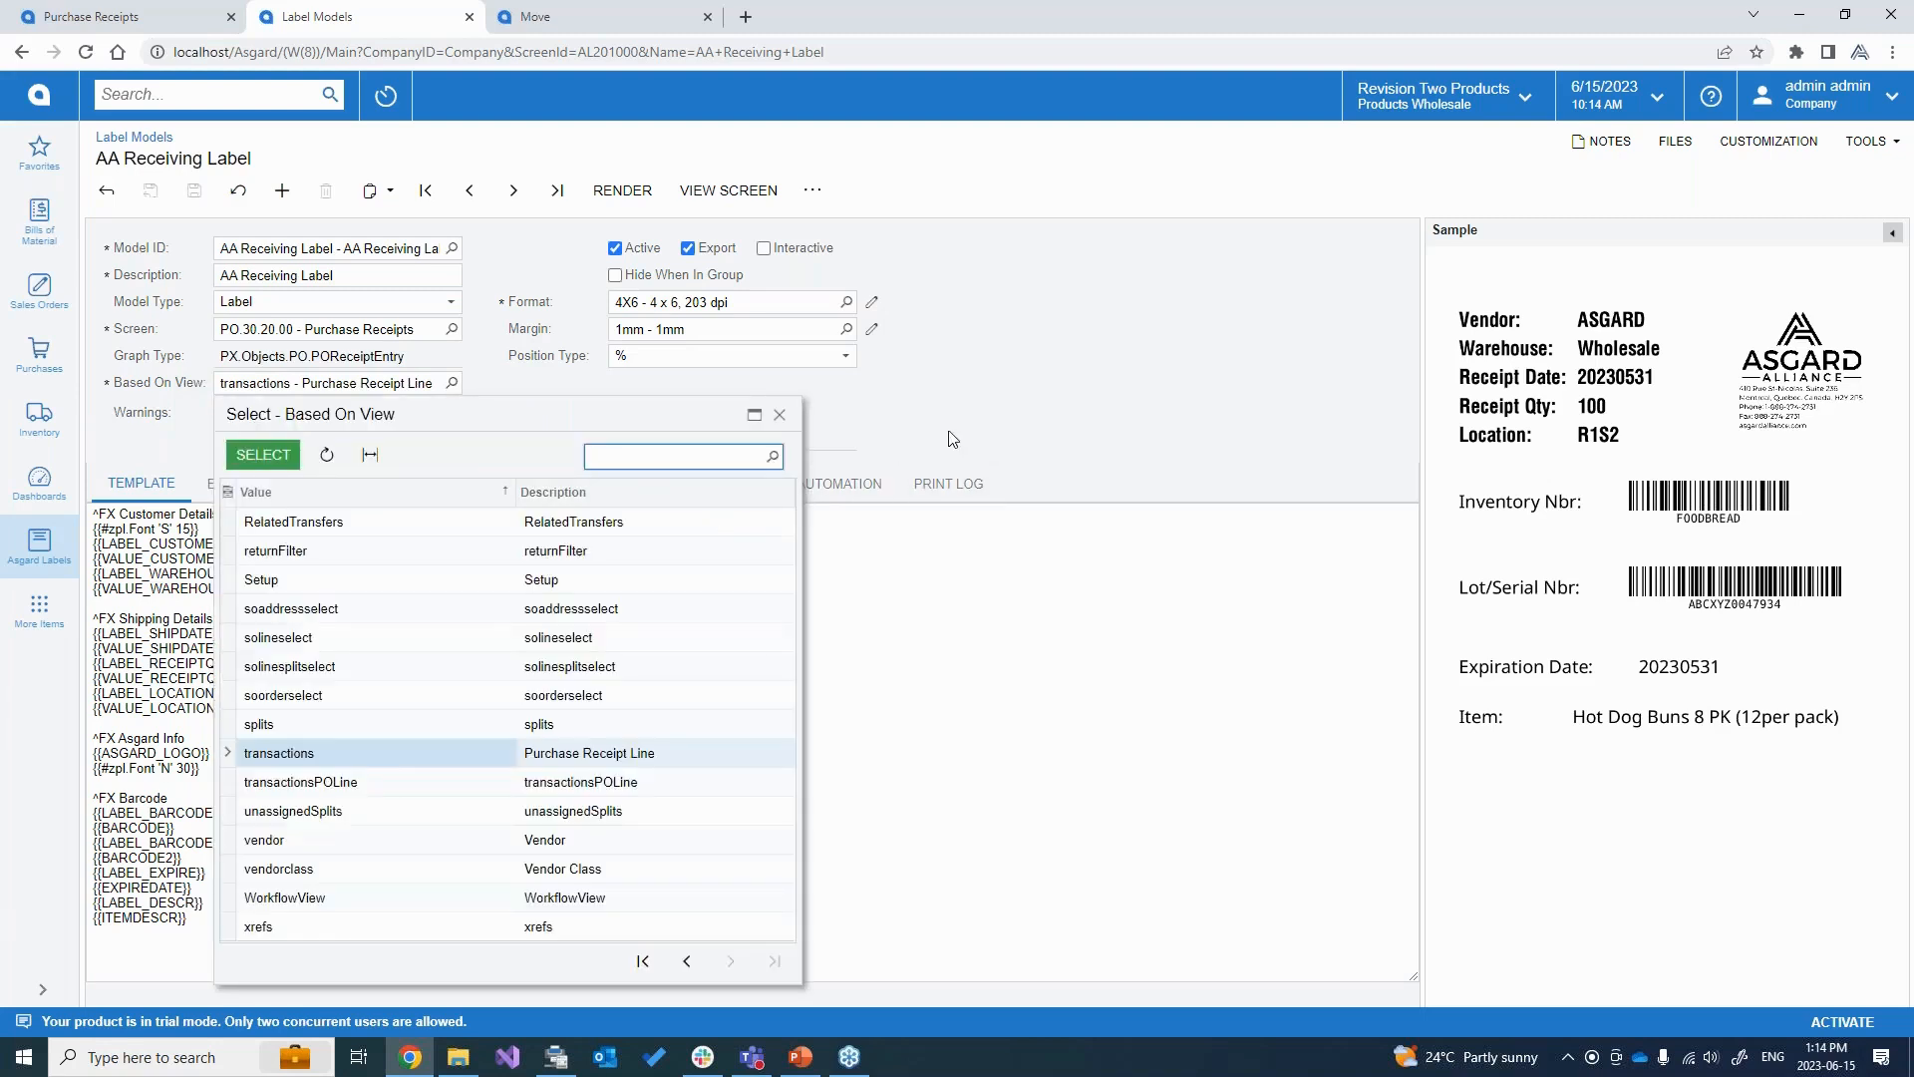
key("Escape")
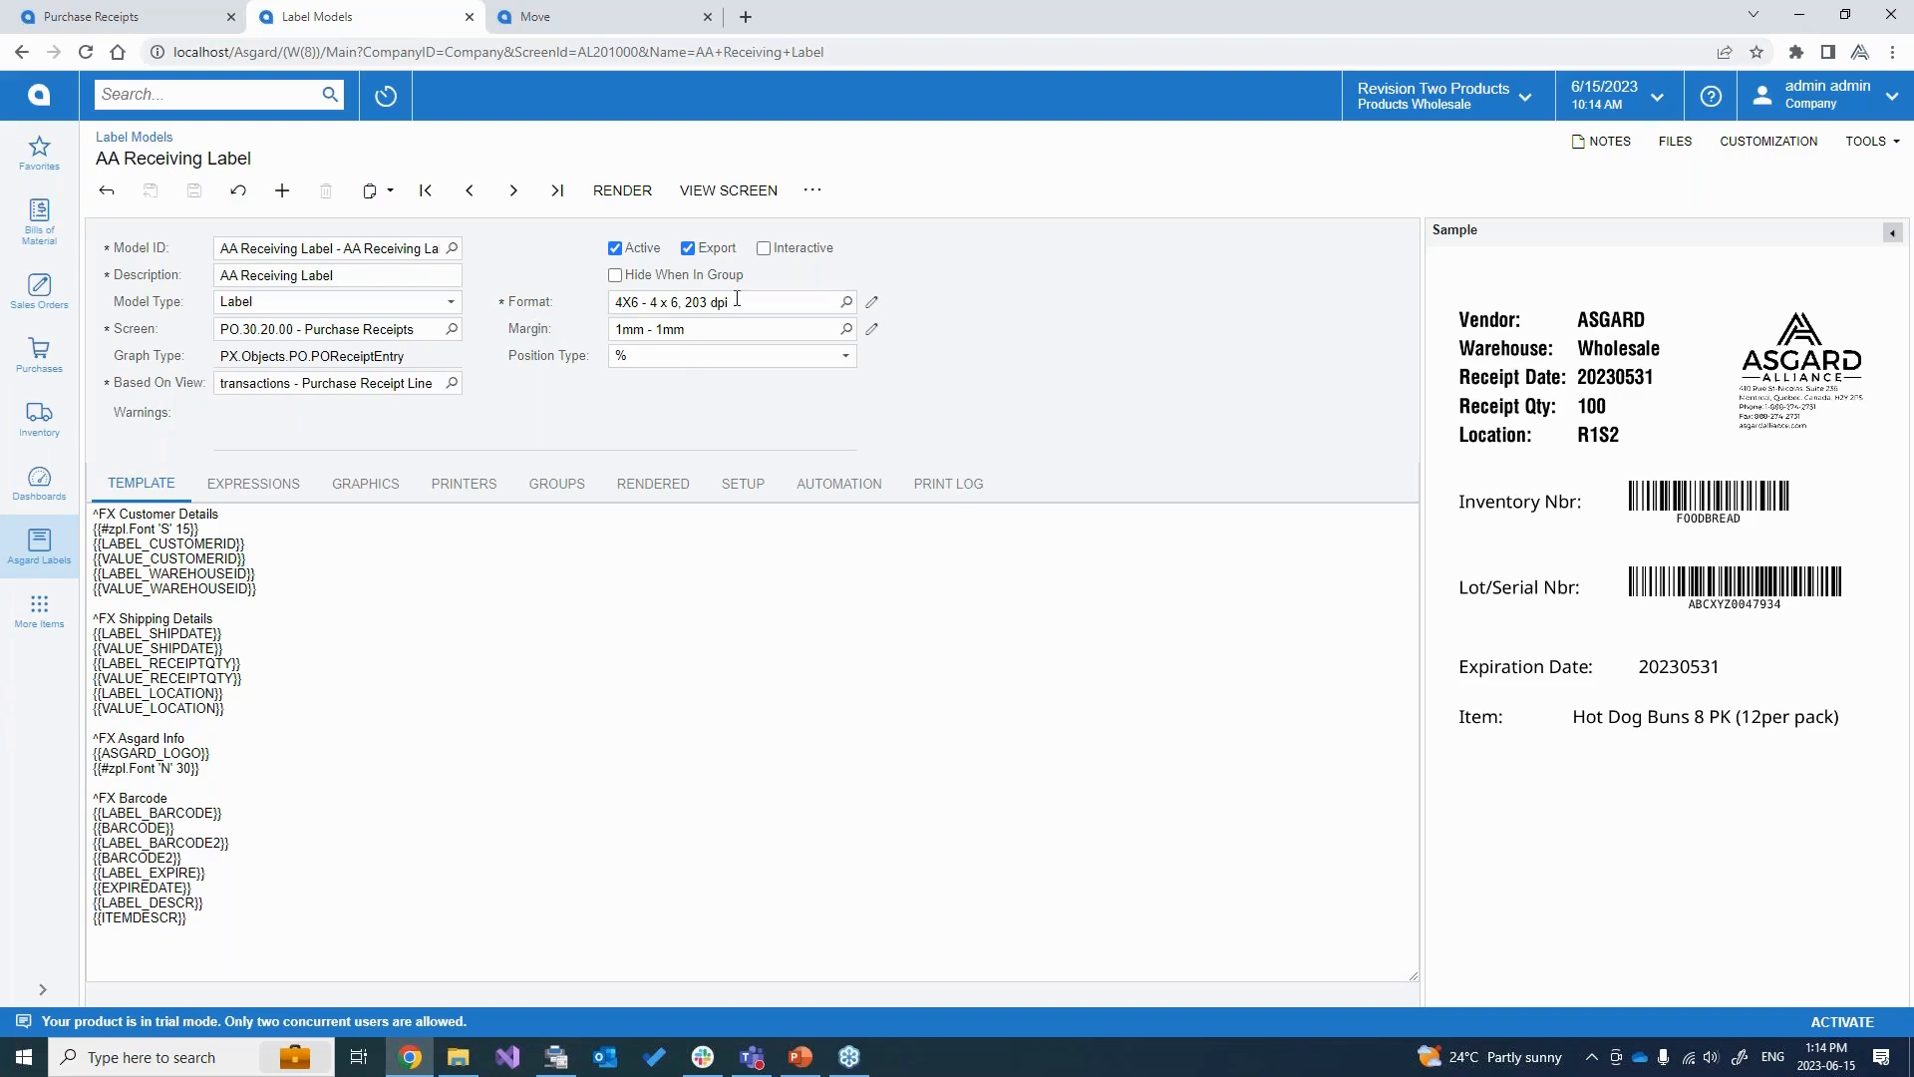
Browse the available label formats, including the earlier page of sizes, and keep the current format.
left_click(847, 303)
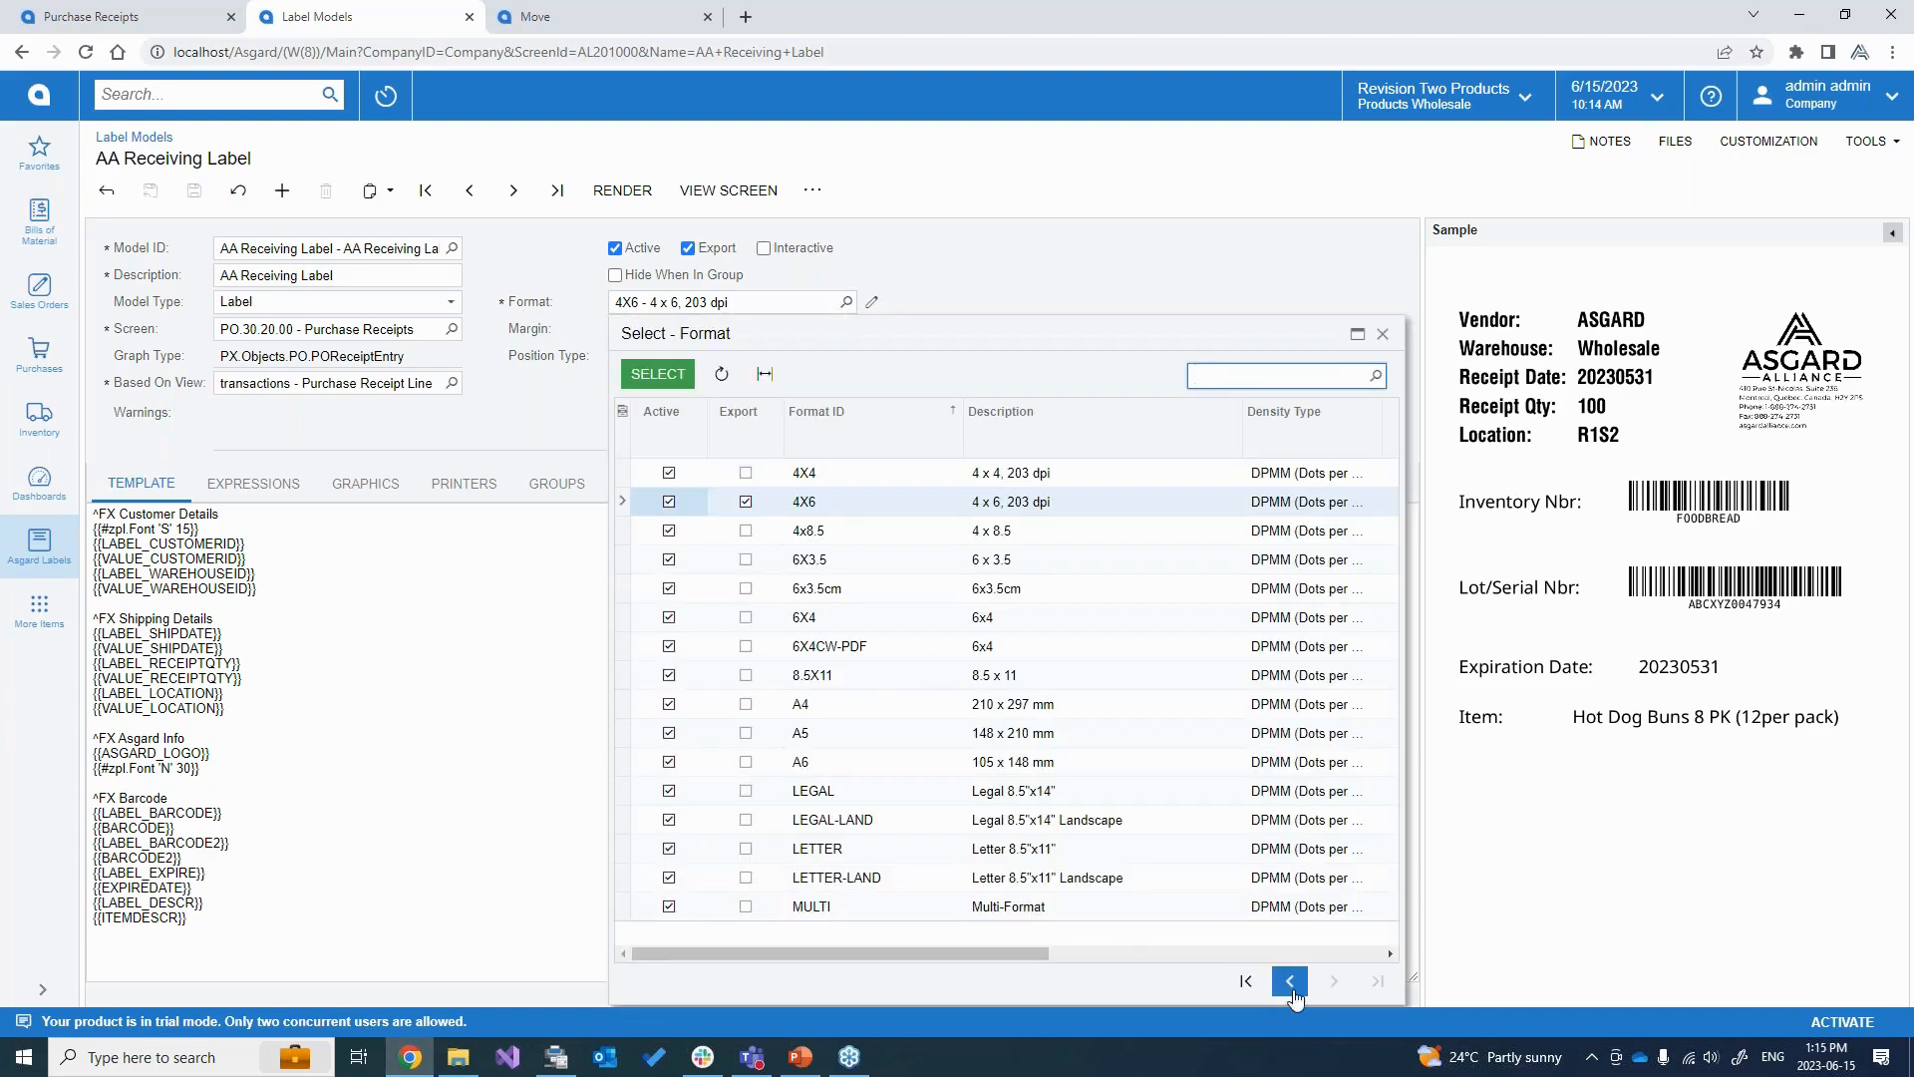
left_click(1291, 985)
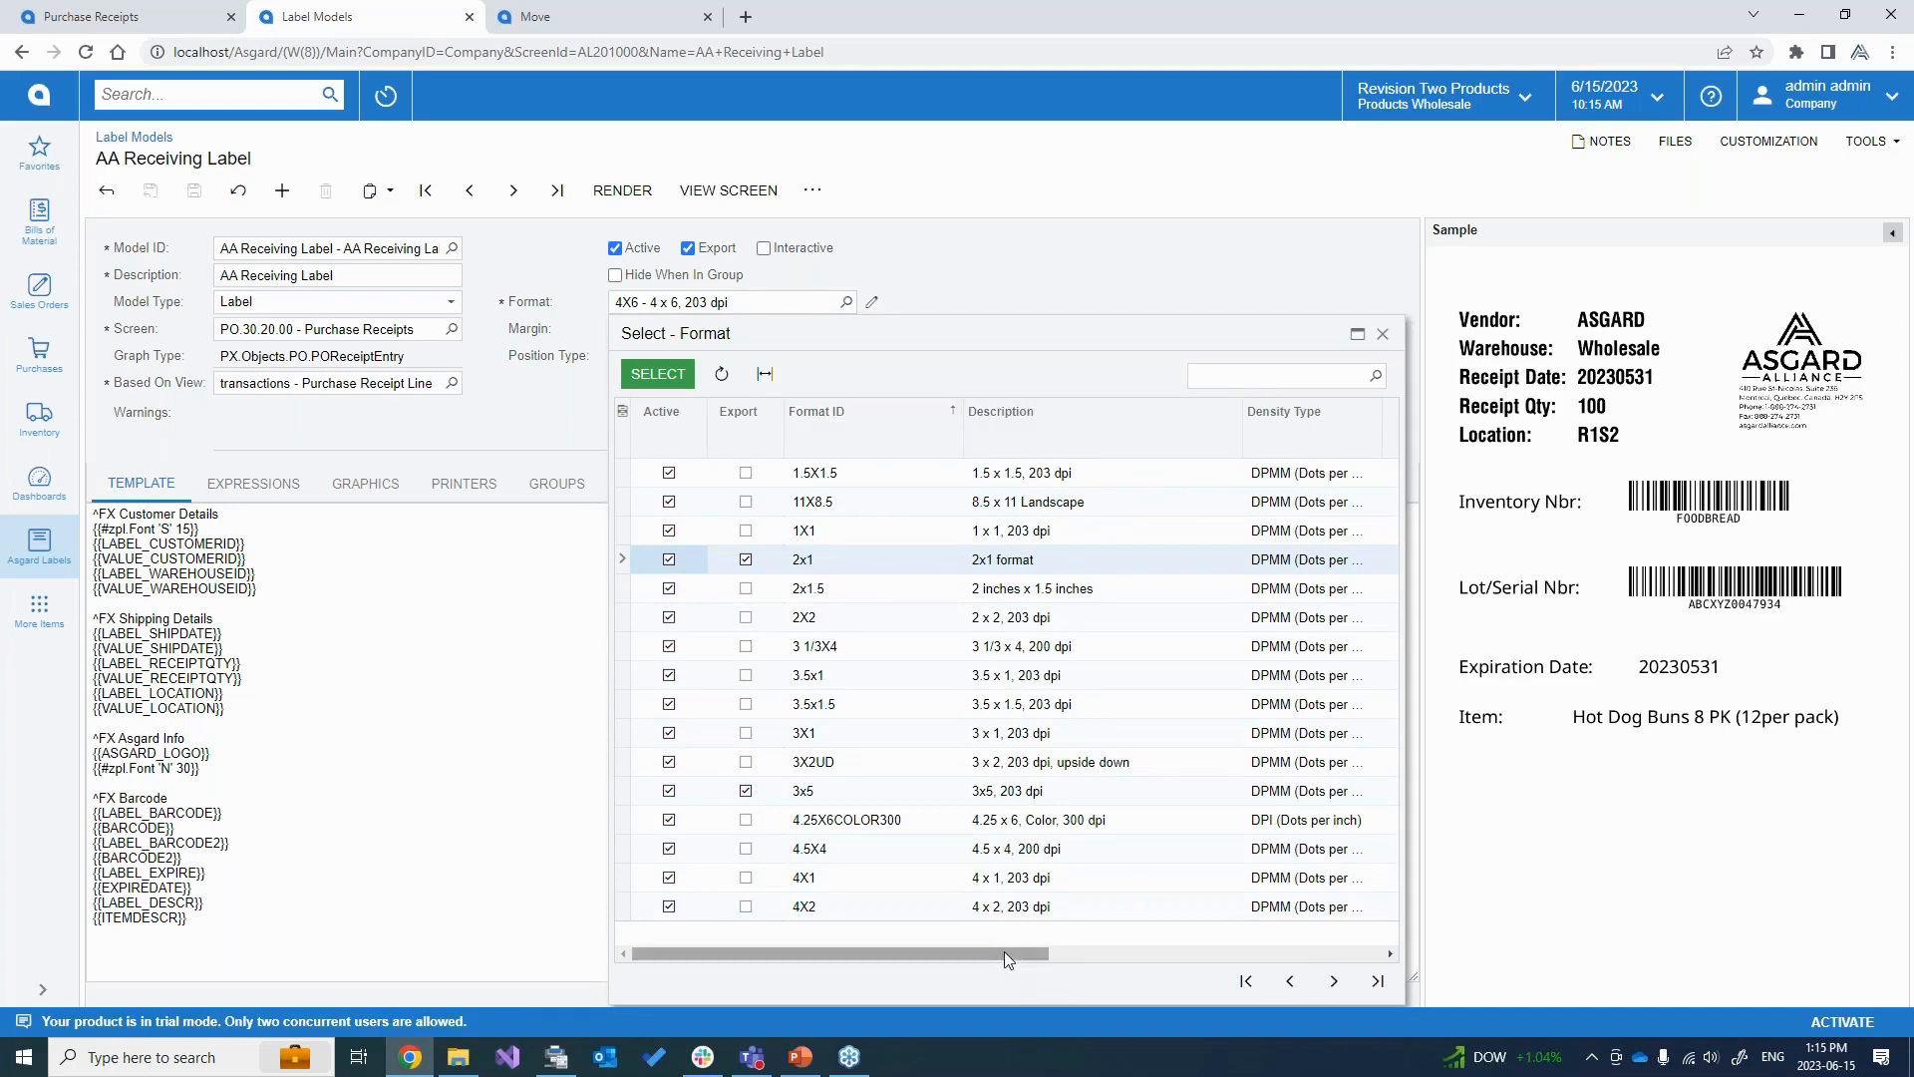
left_click(1002, 292)
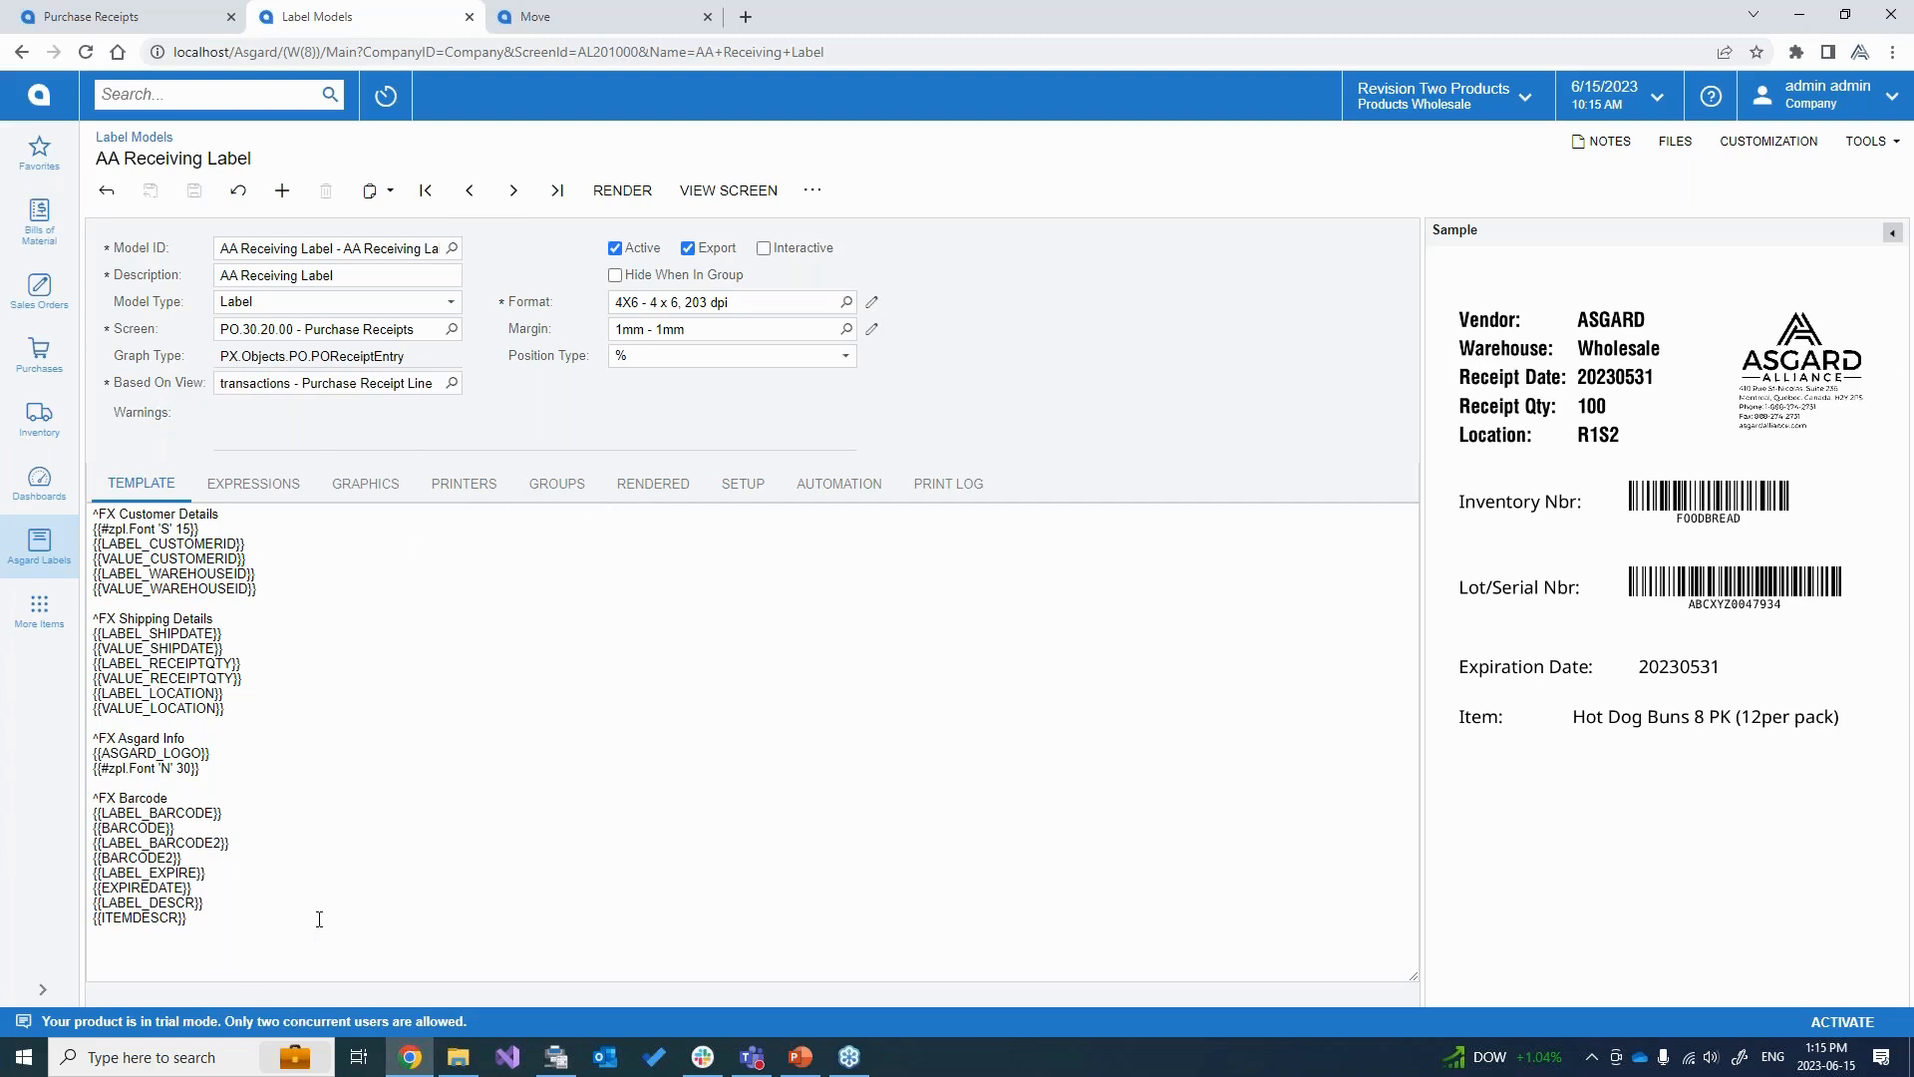
Display the label model's expressions and review the expression type options for the LABEL_CUSTOMERID row, keeping it Fixed.
left_click(269, 501)
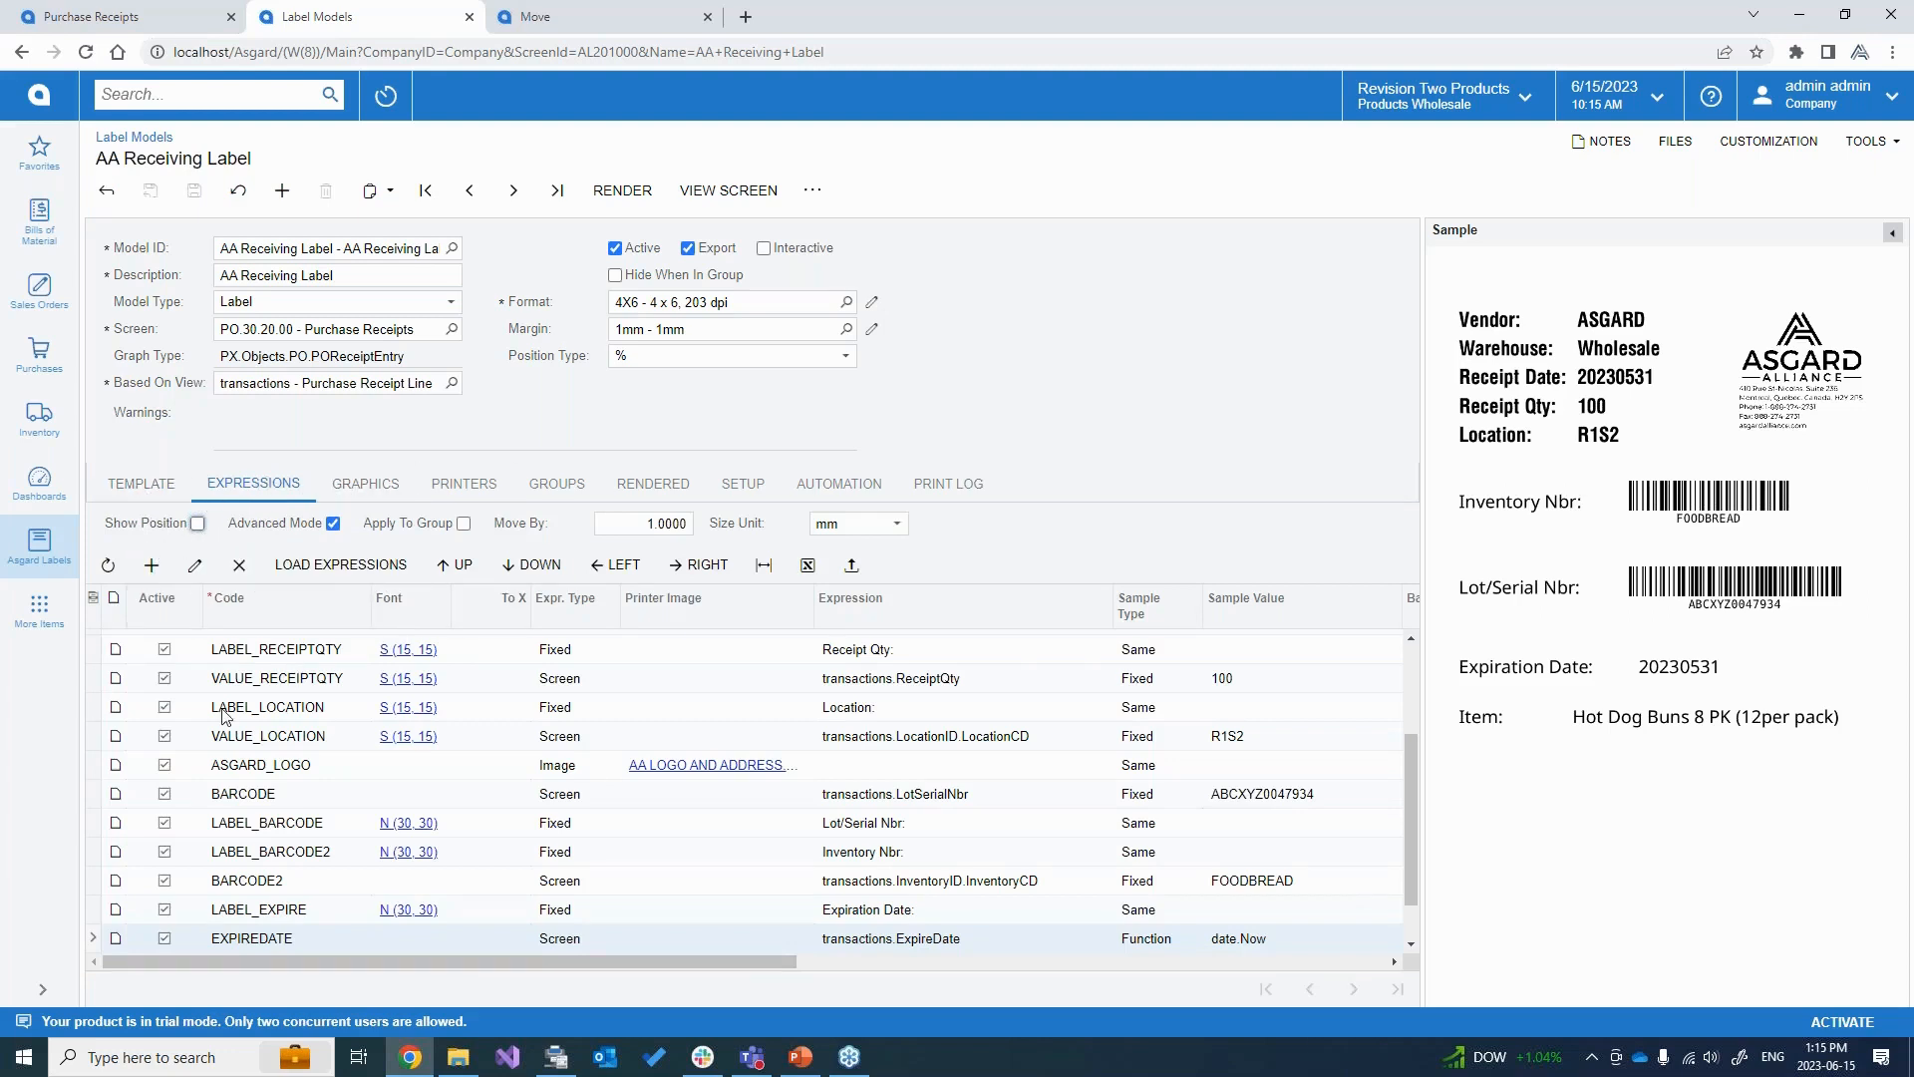
scroll(398, 872, "up", 3)
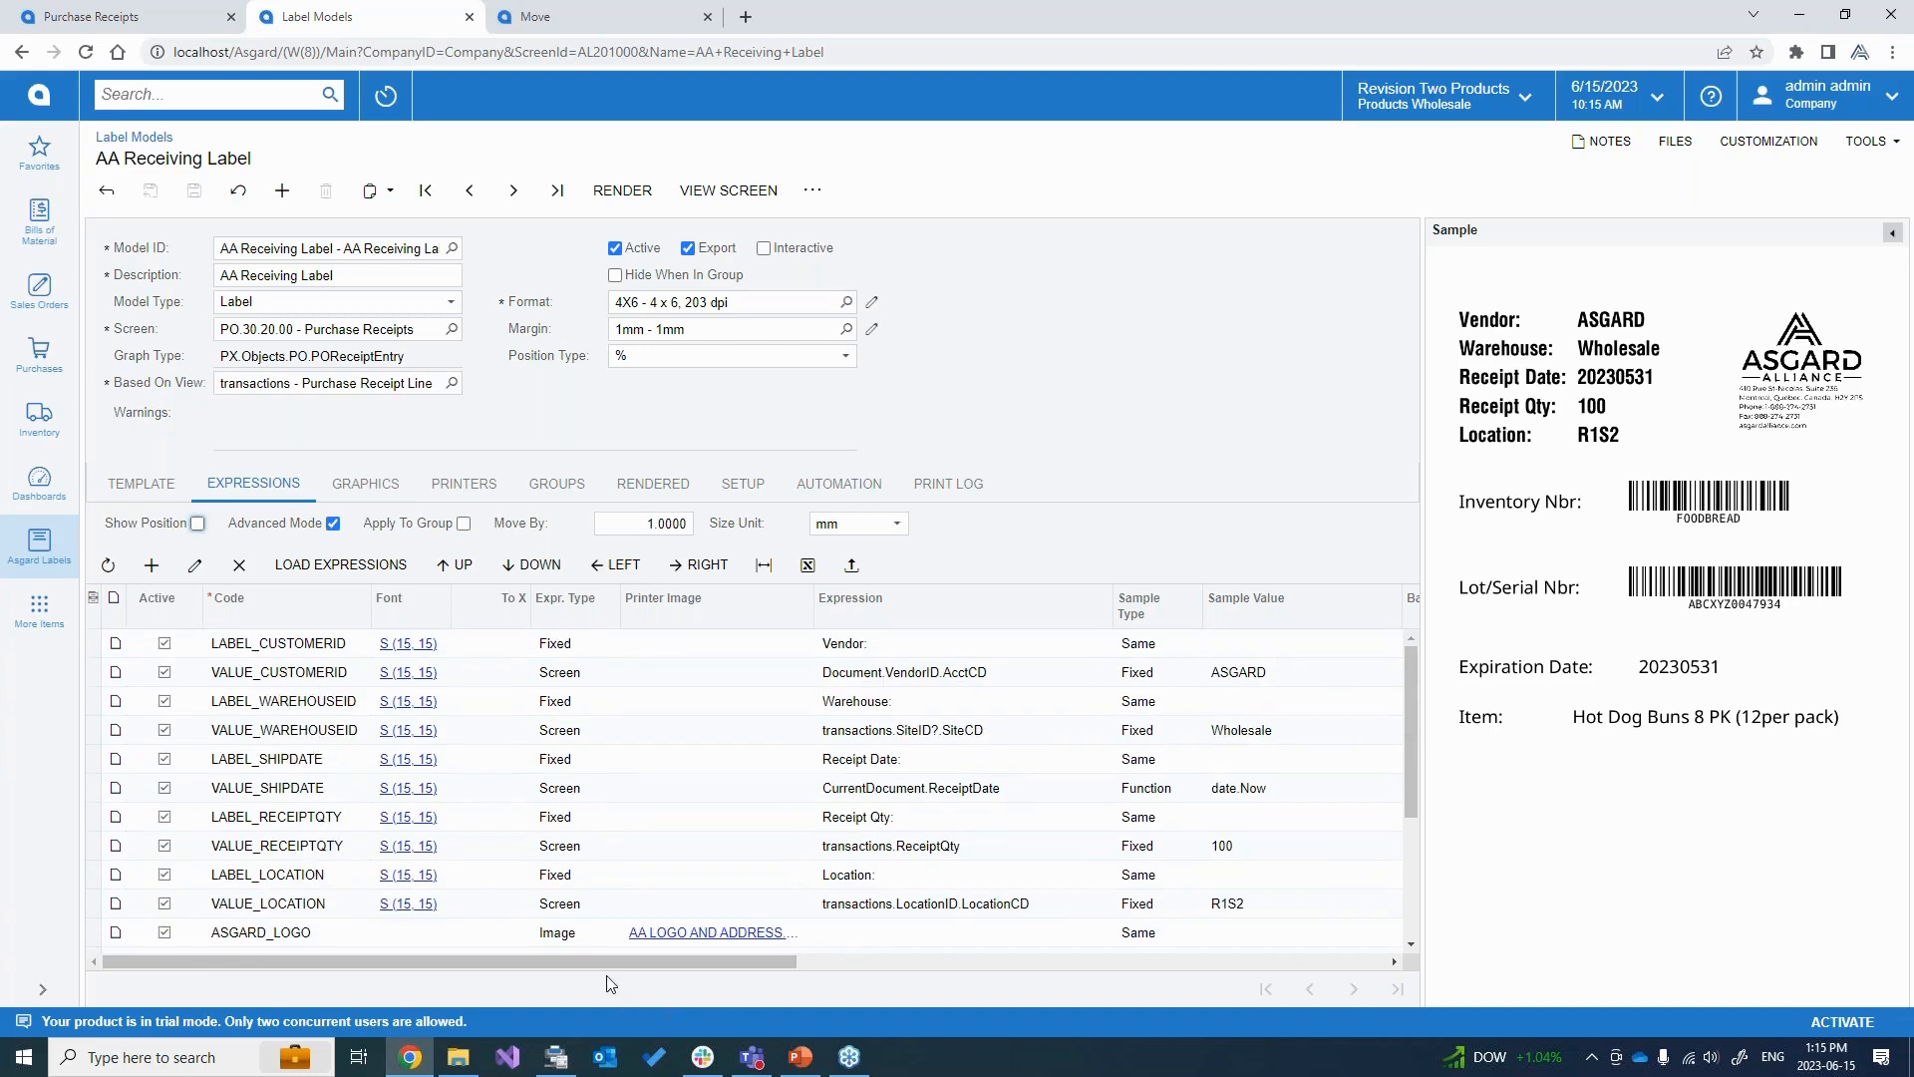
left_click_drag(606, 961, 693, 986)
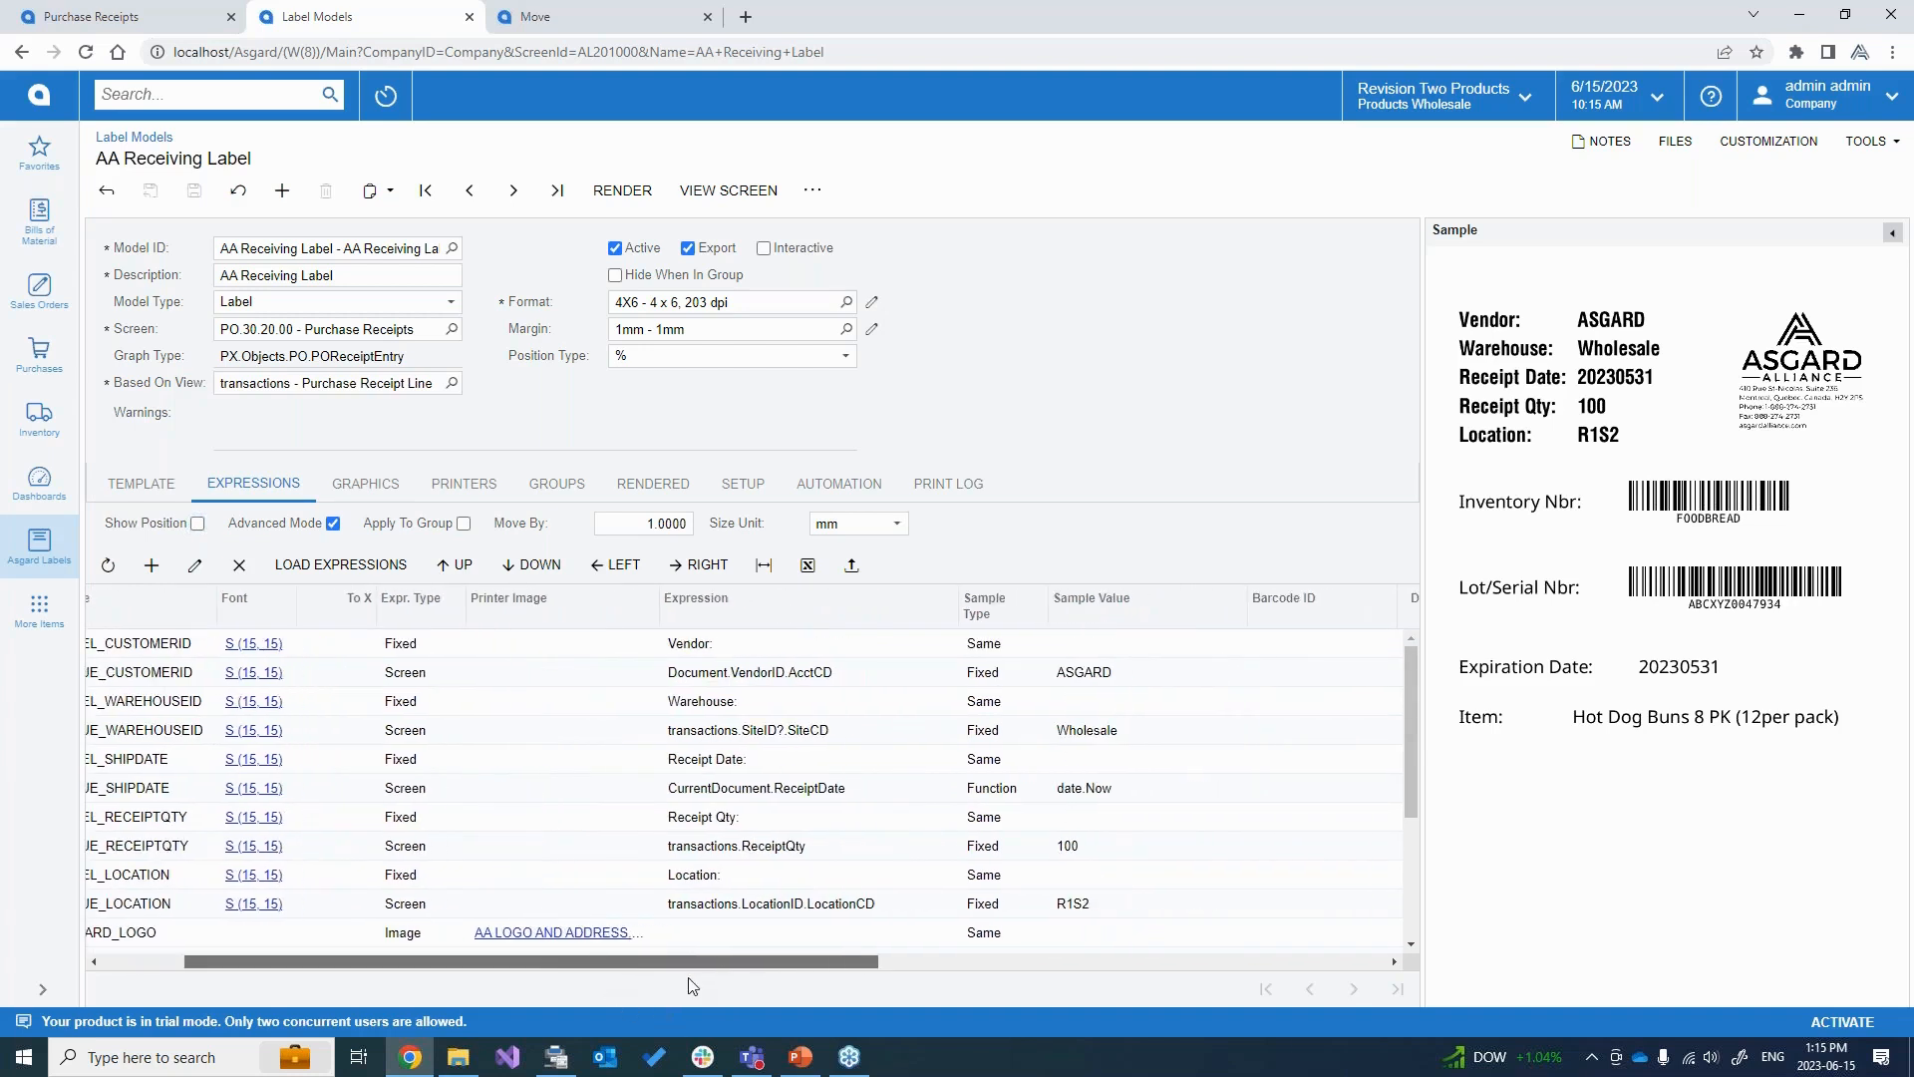
left_click(455, 646)
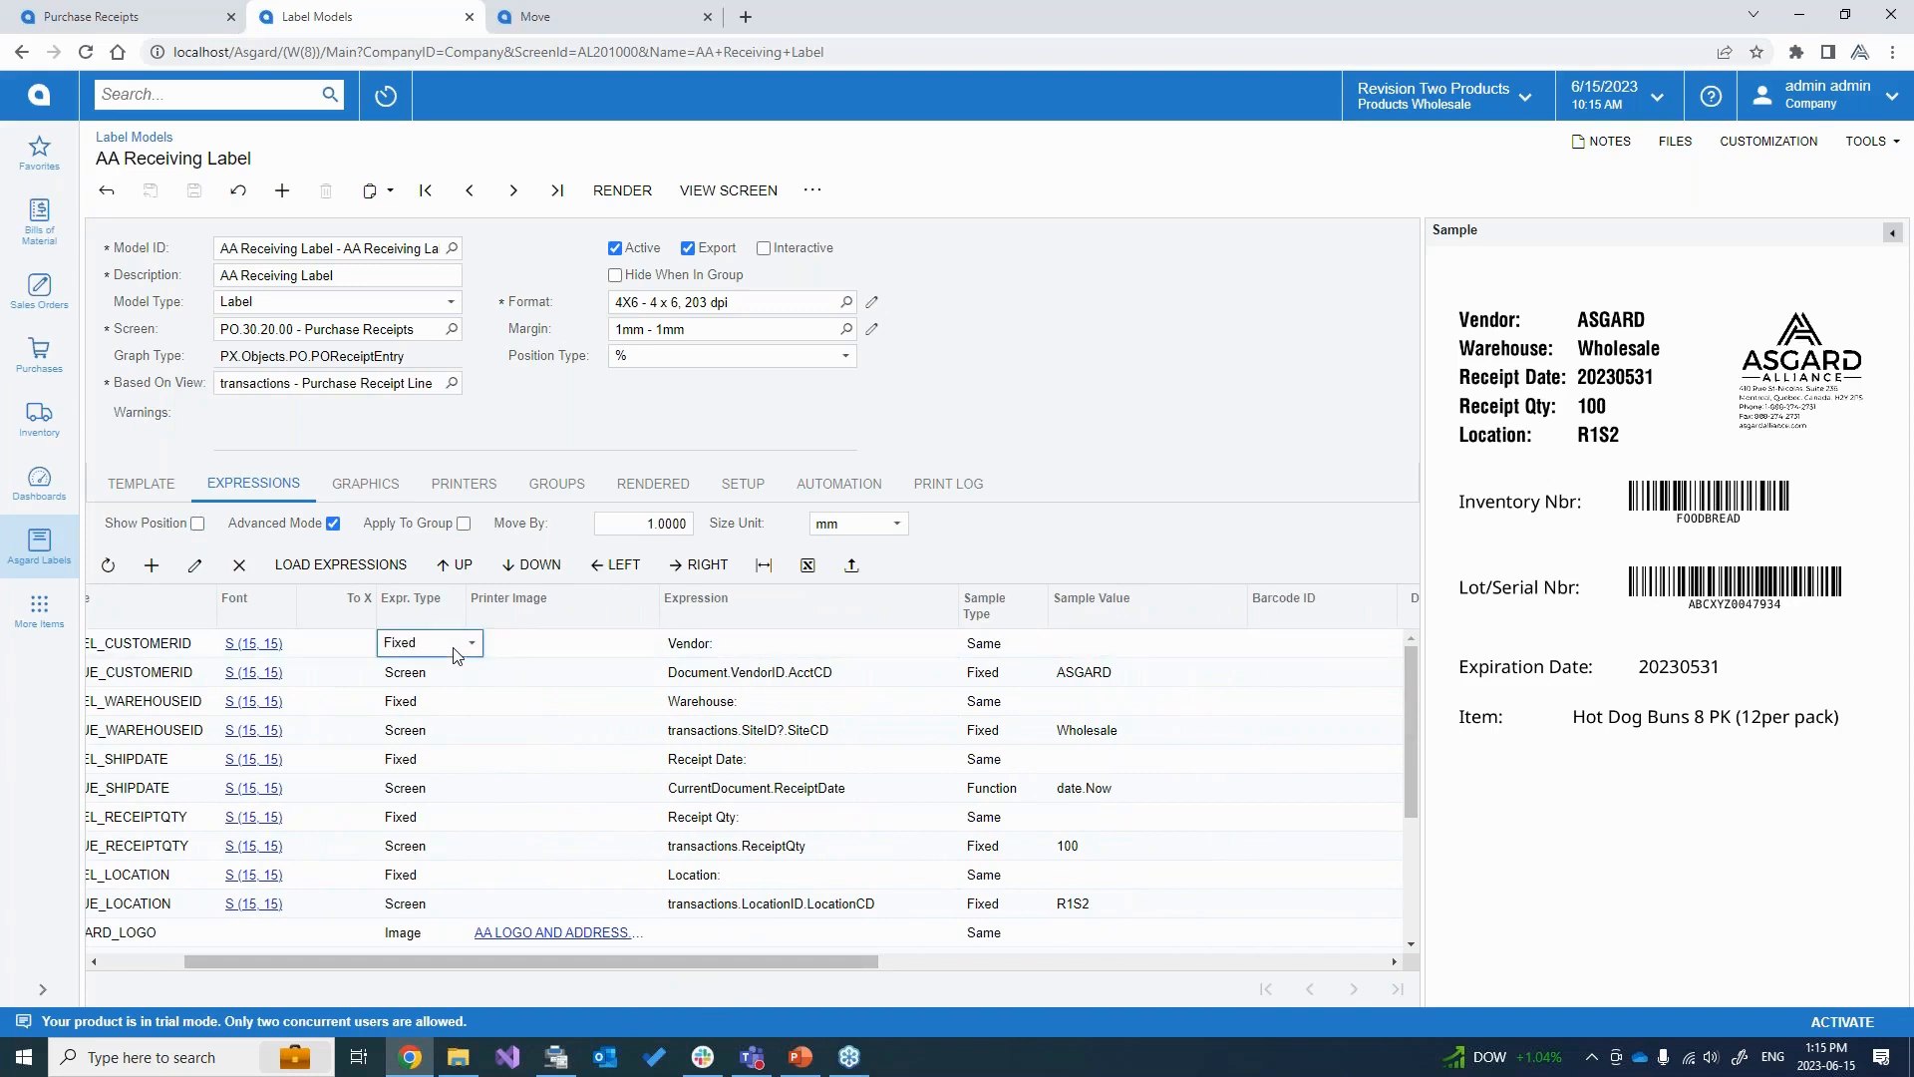
left_click(454, 648)
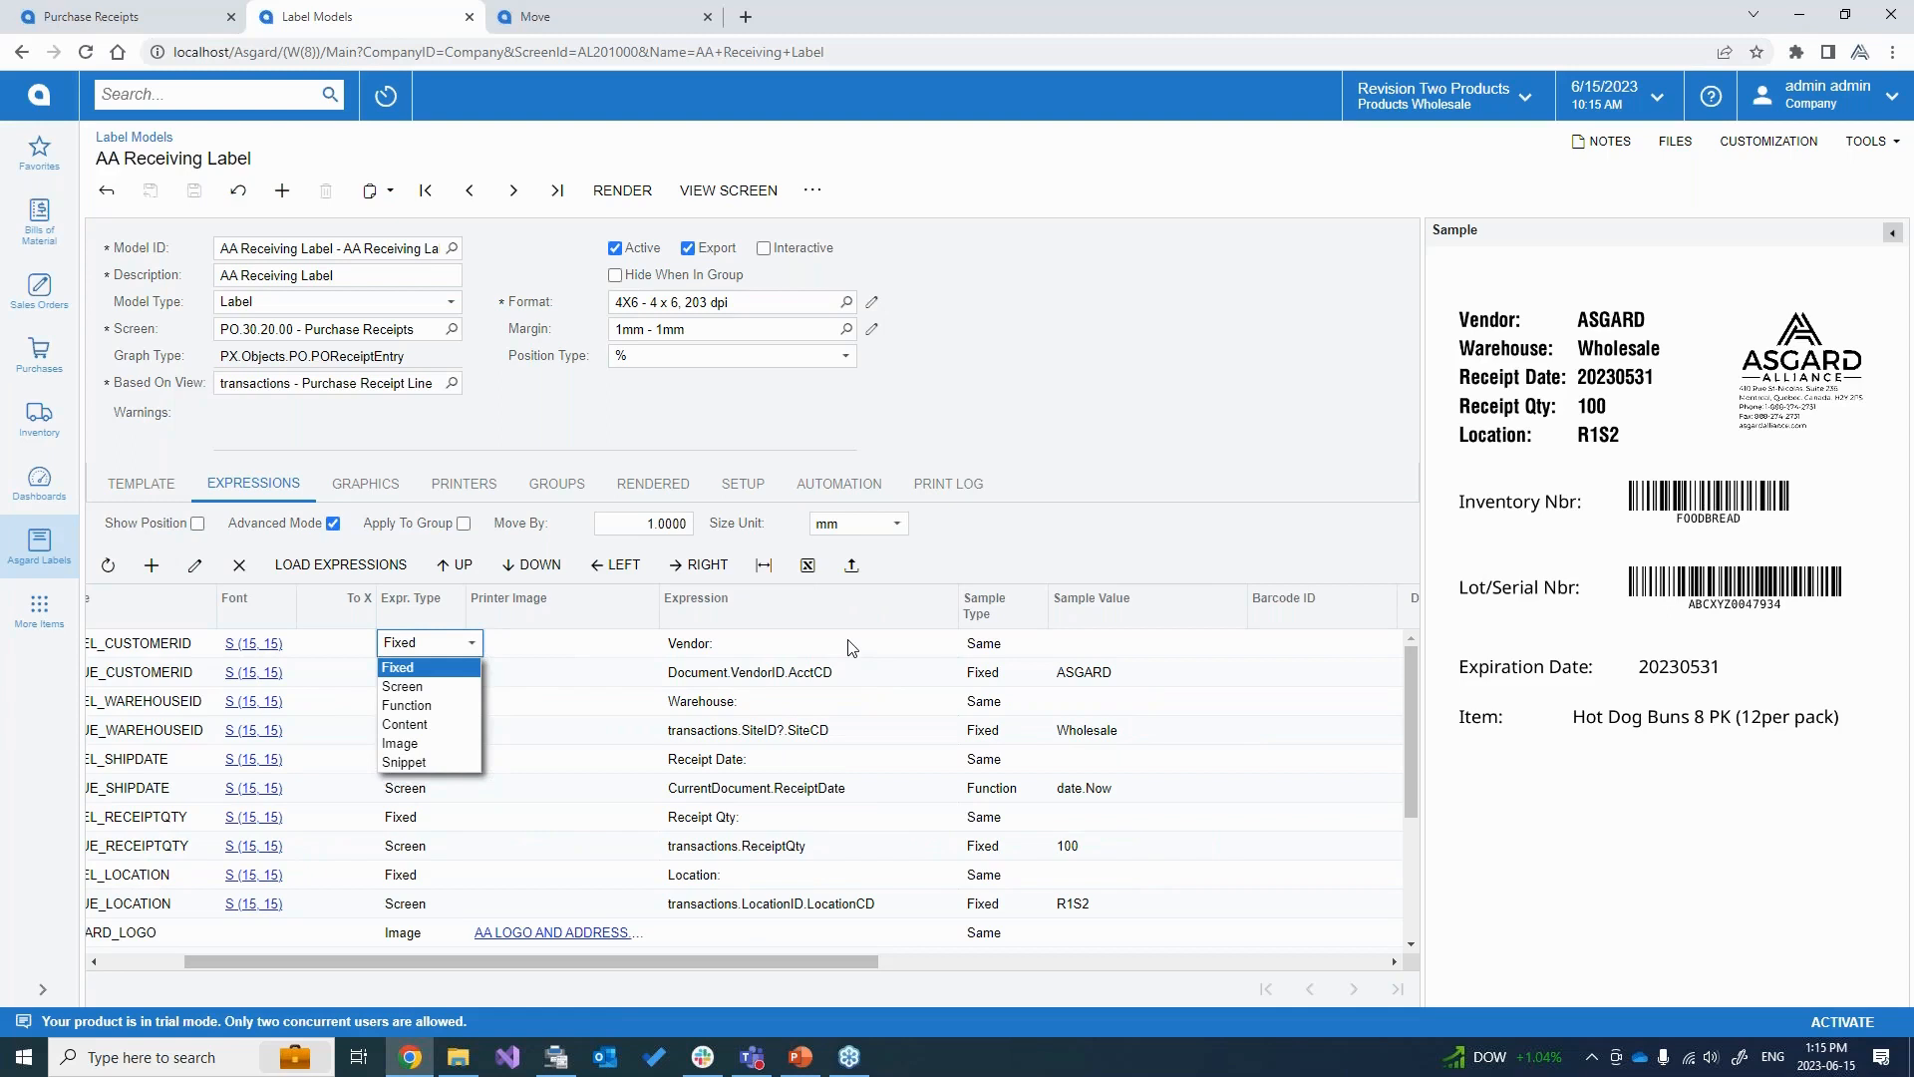
left_click(446, 667)
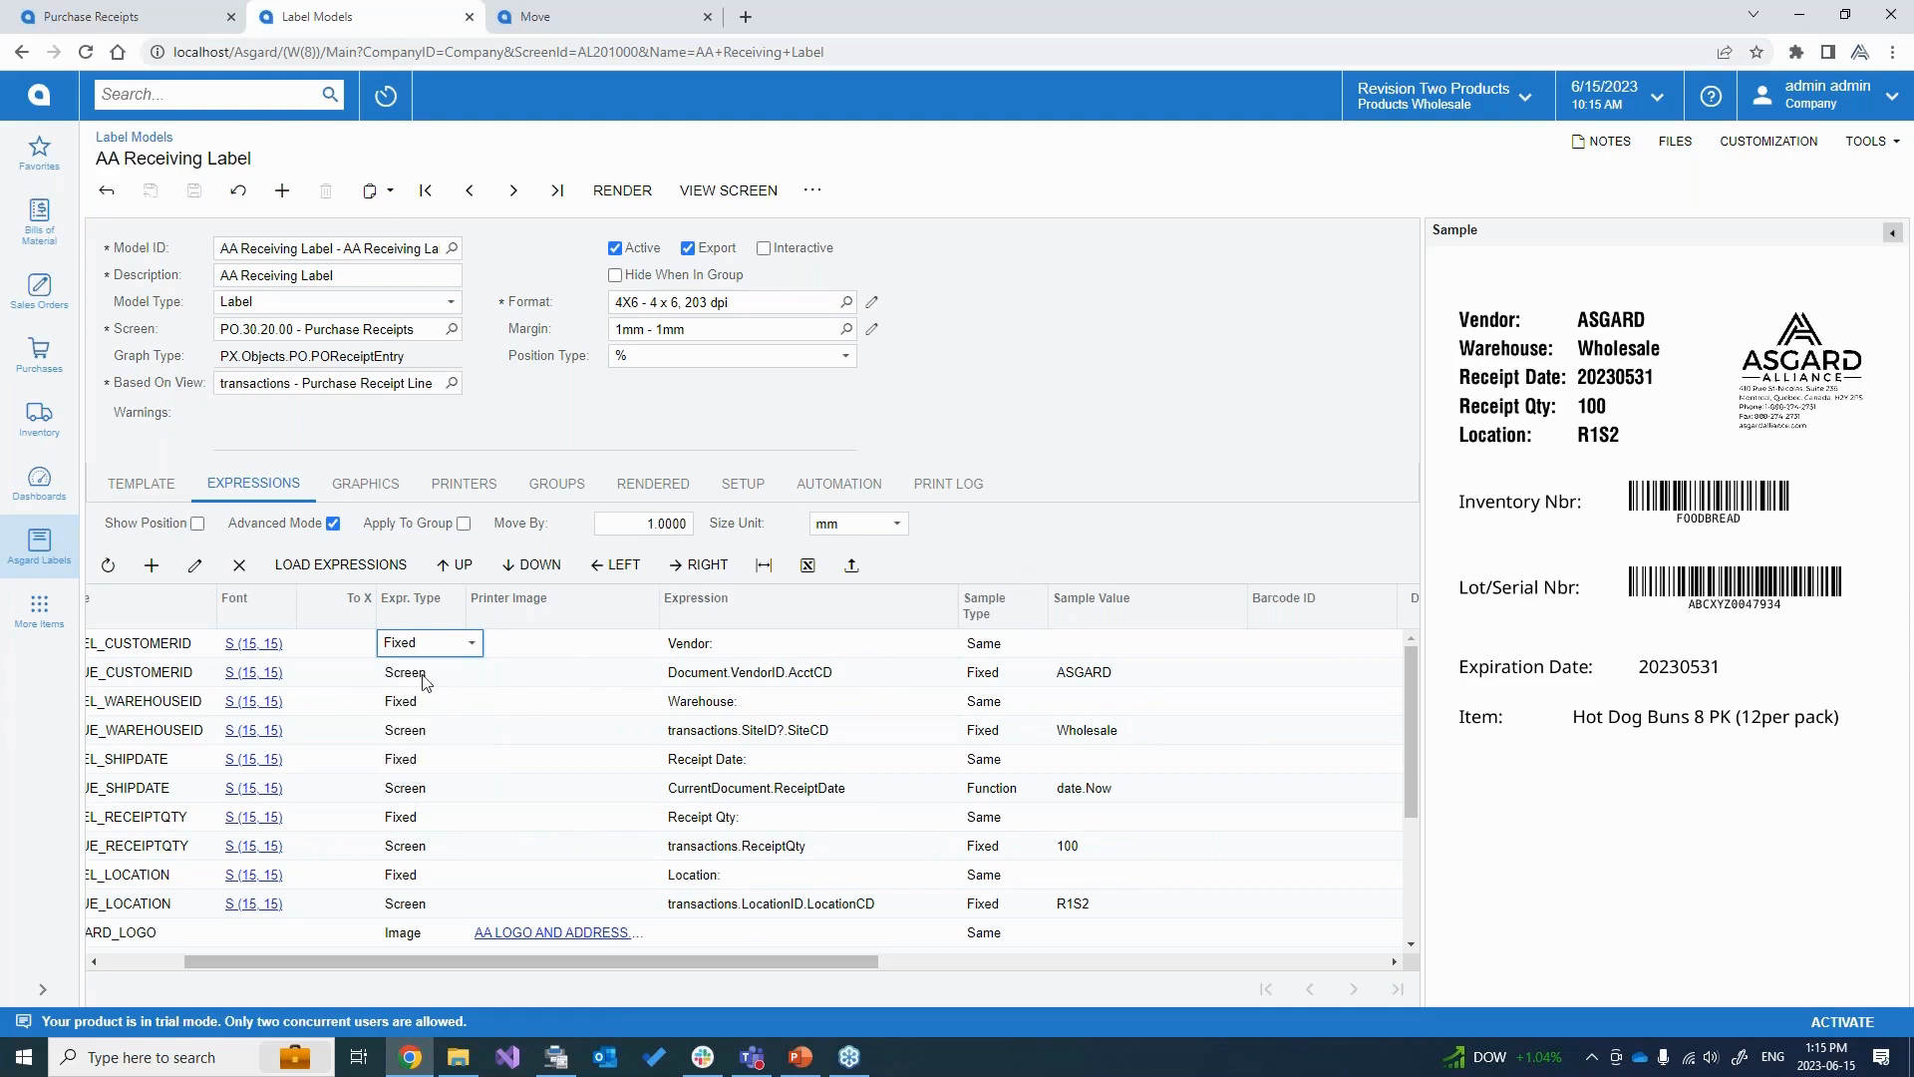
Review the expression type options for VALUE_CUSTOMERID and open the data field lookup for its expression.
left_click(429, 678)
left_click(429, 679)
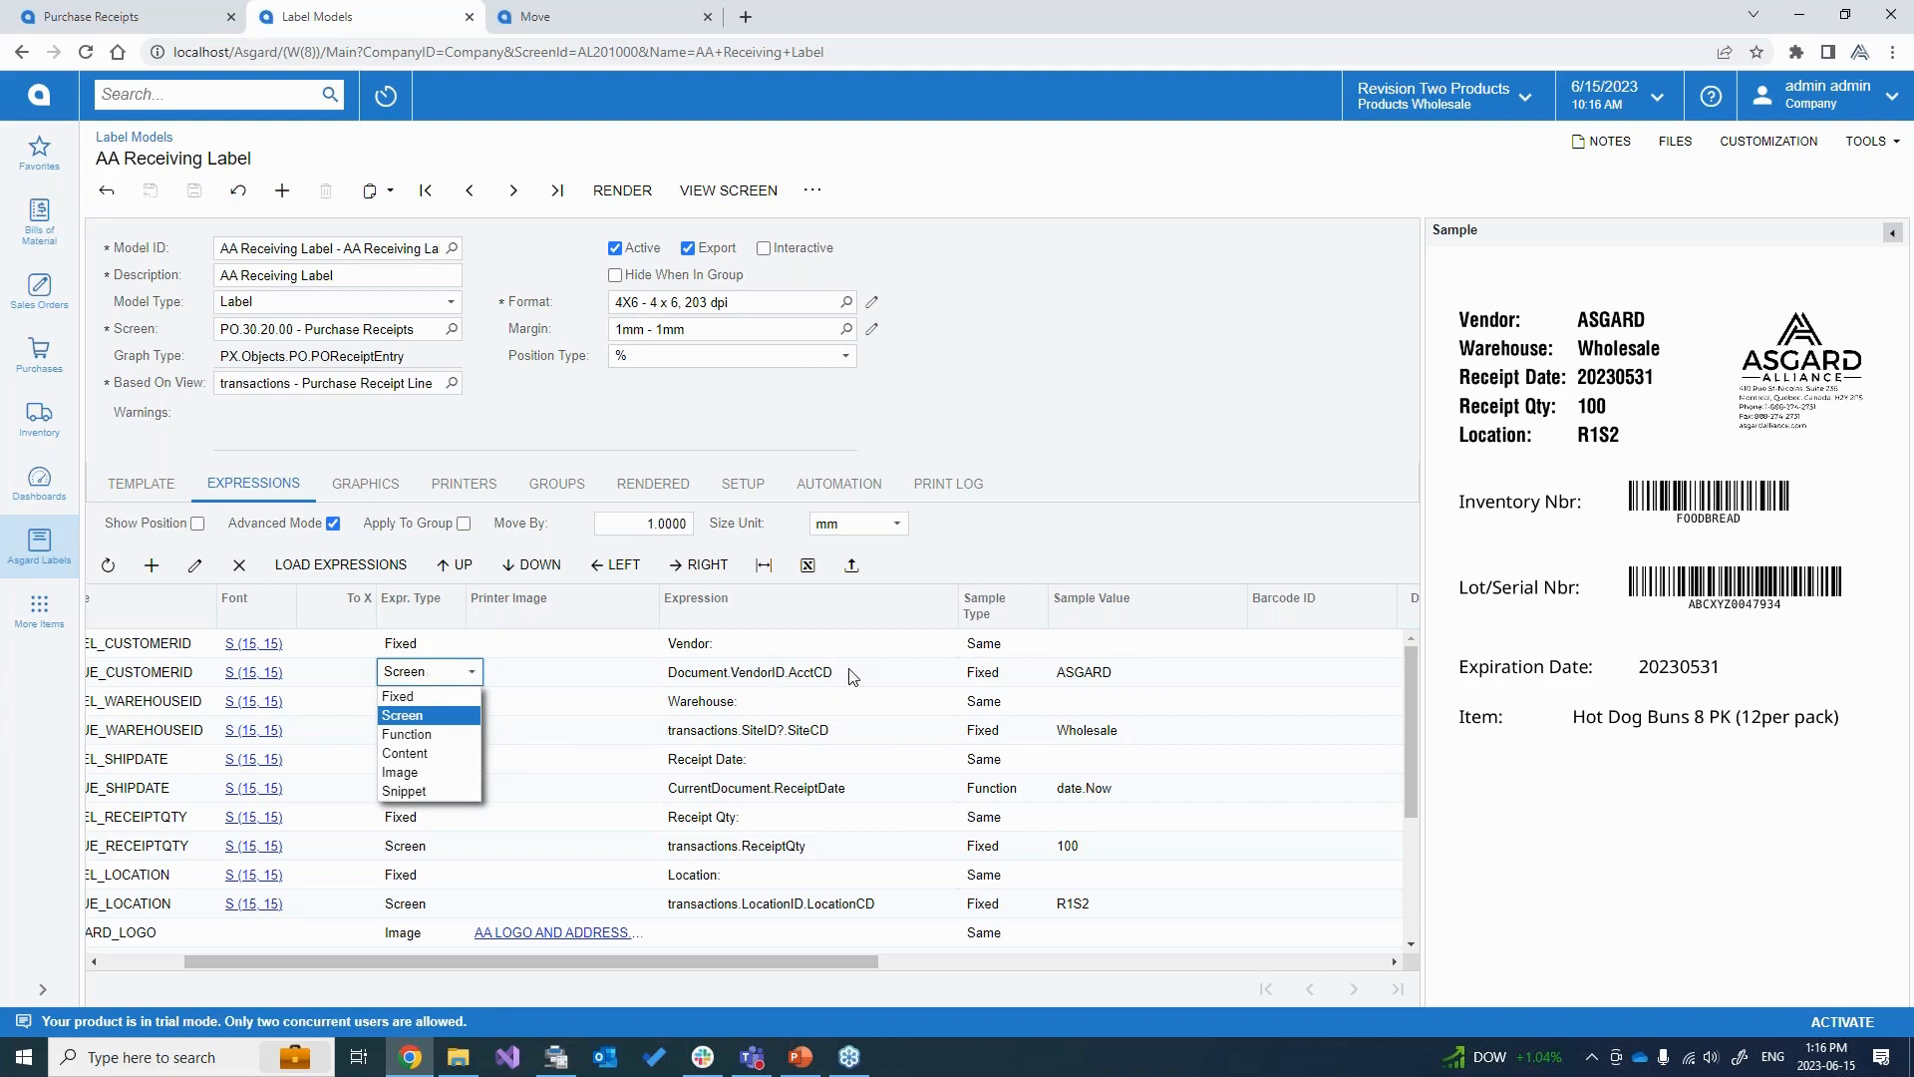
left_click(857, 733)
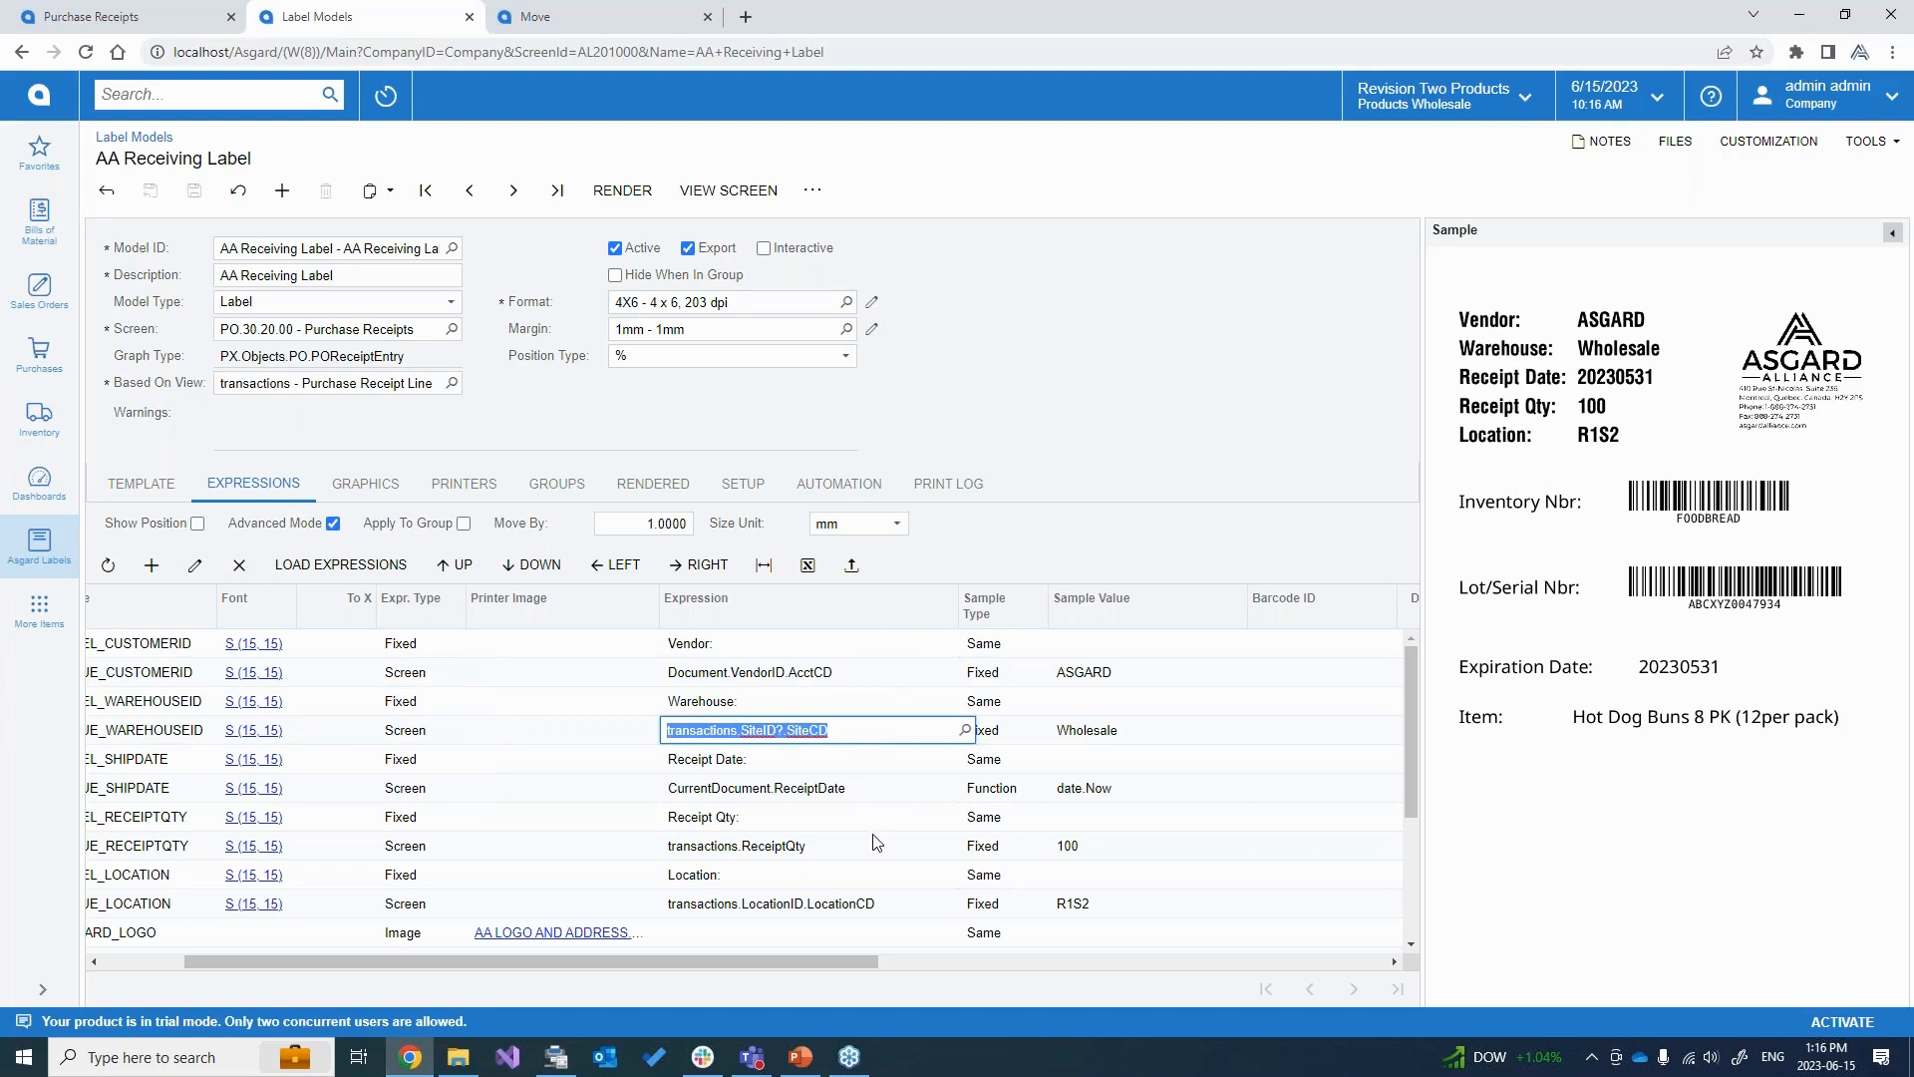
left_click(1002, 546)
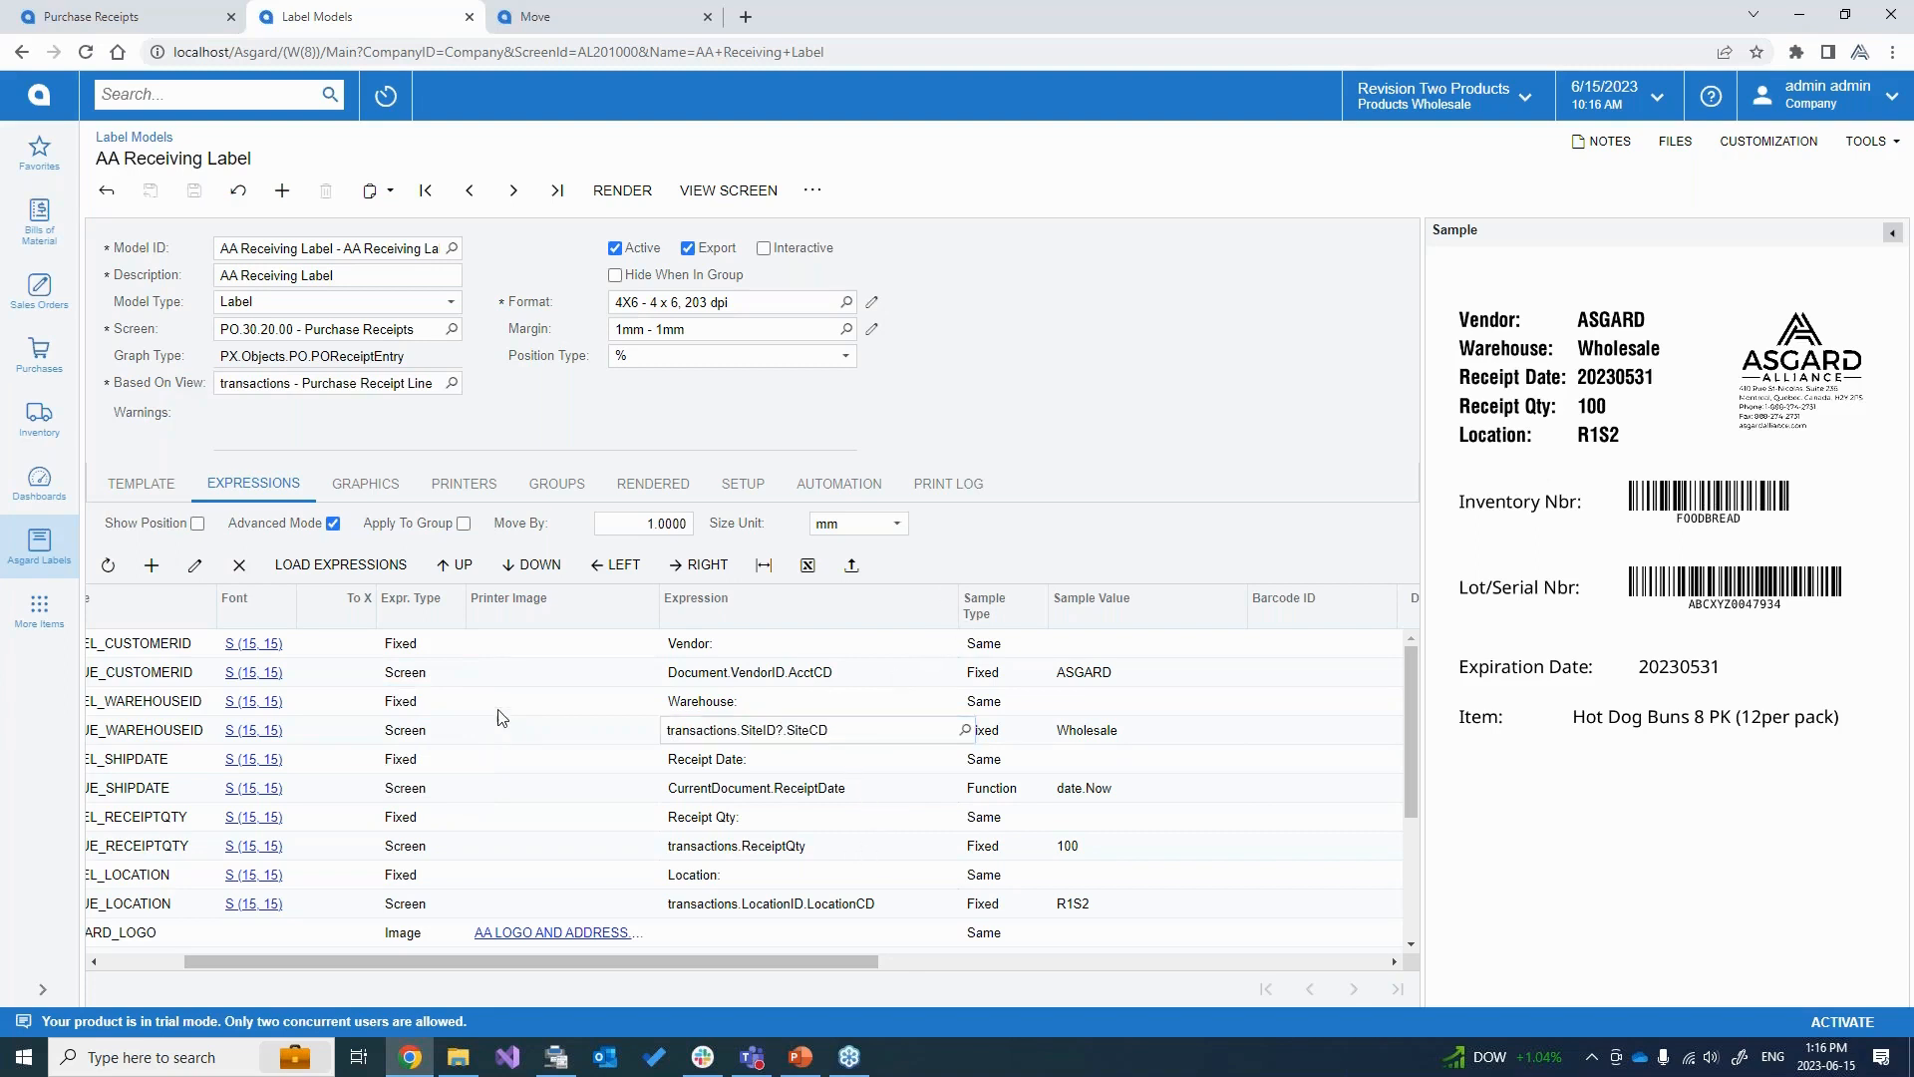
left_click(465, 678)
left_click(963, 675)
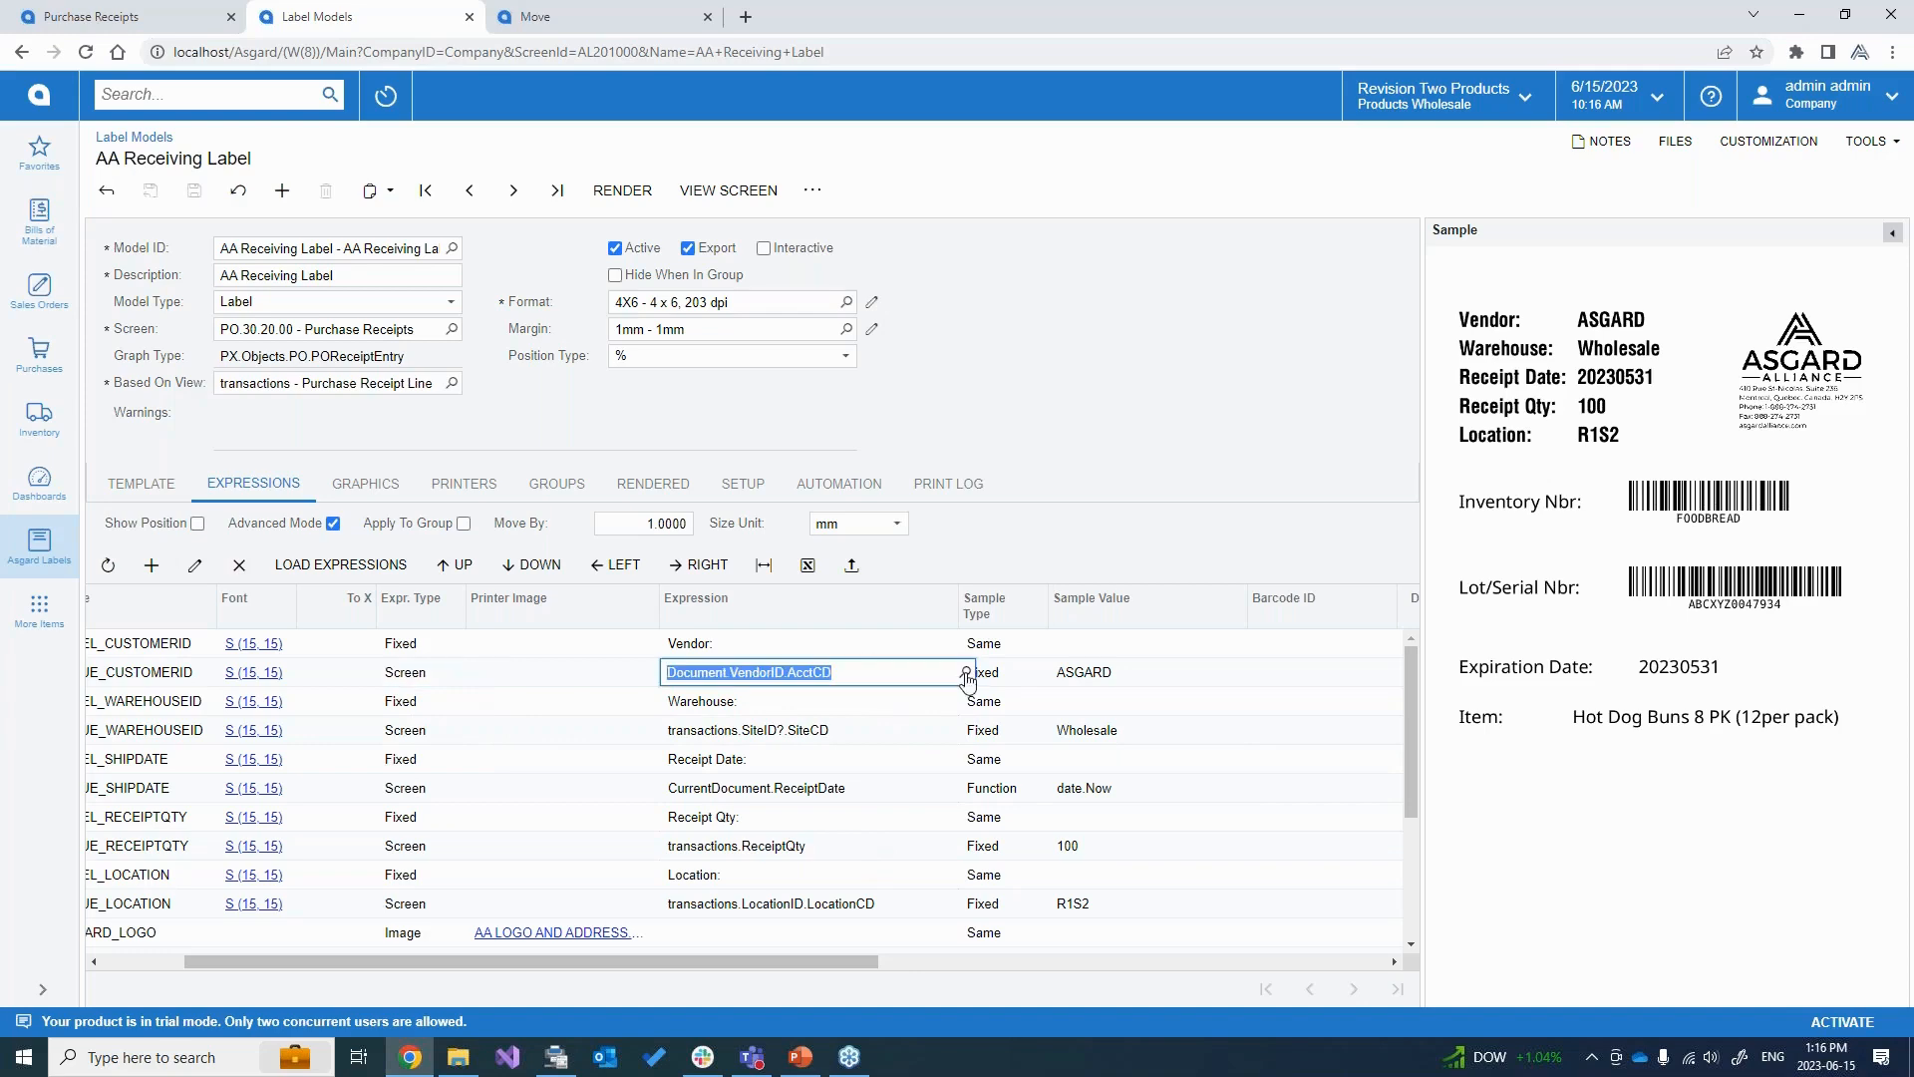
left_click(966, 678)
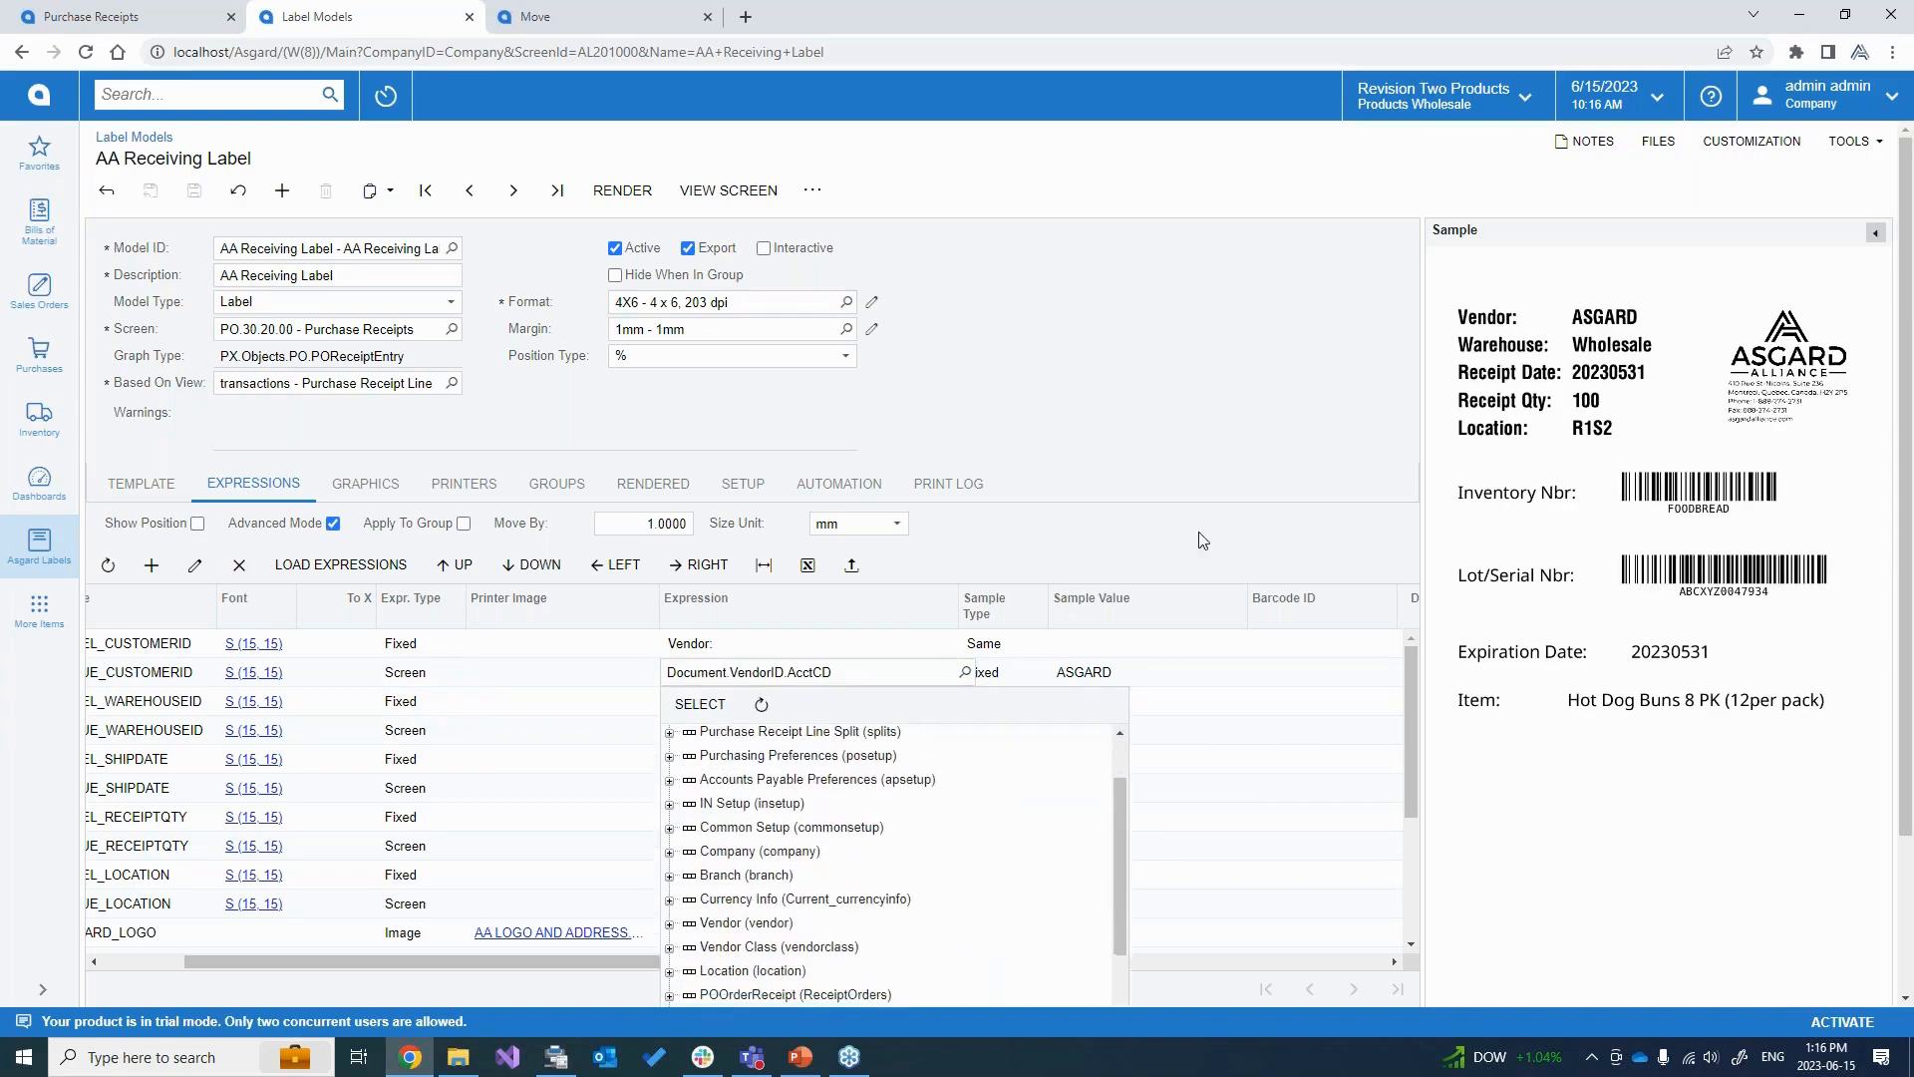
Review the data fields available for the VALUE_CUSTOMERID expression and its expression type options, keeping it as Screen.
scroll(1205, 481, "down", 2)
scroll(936, 667, "up", 2)
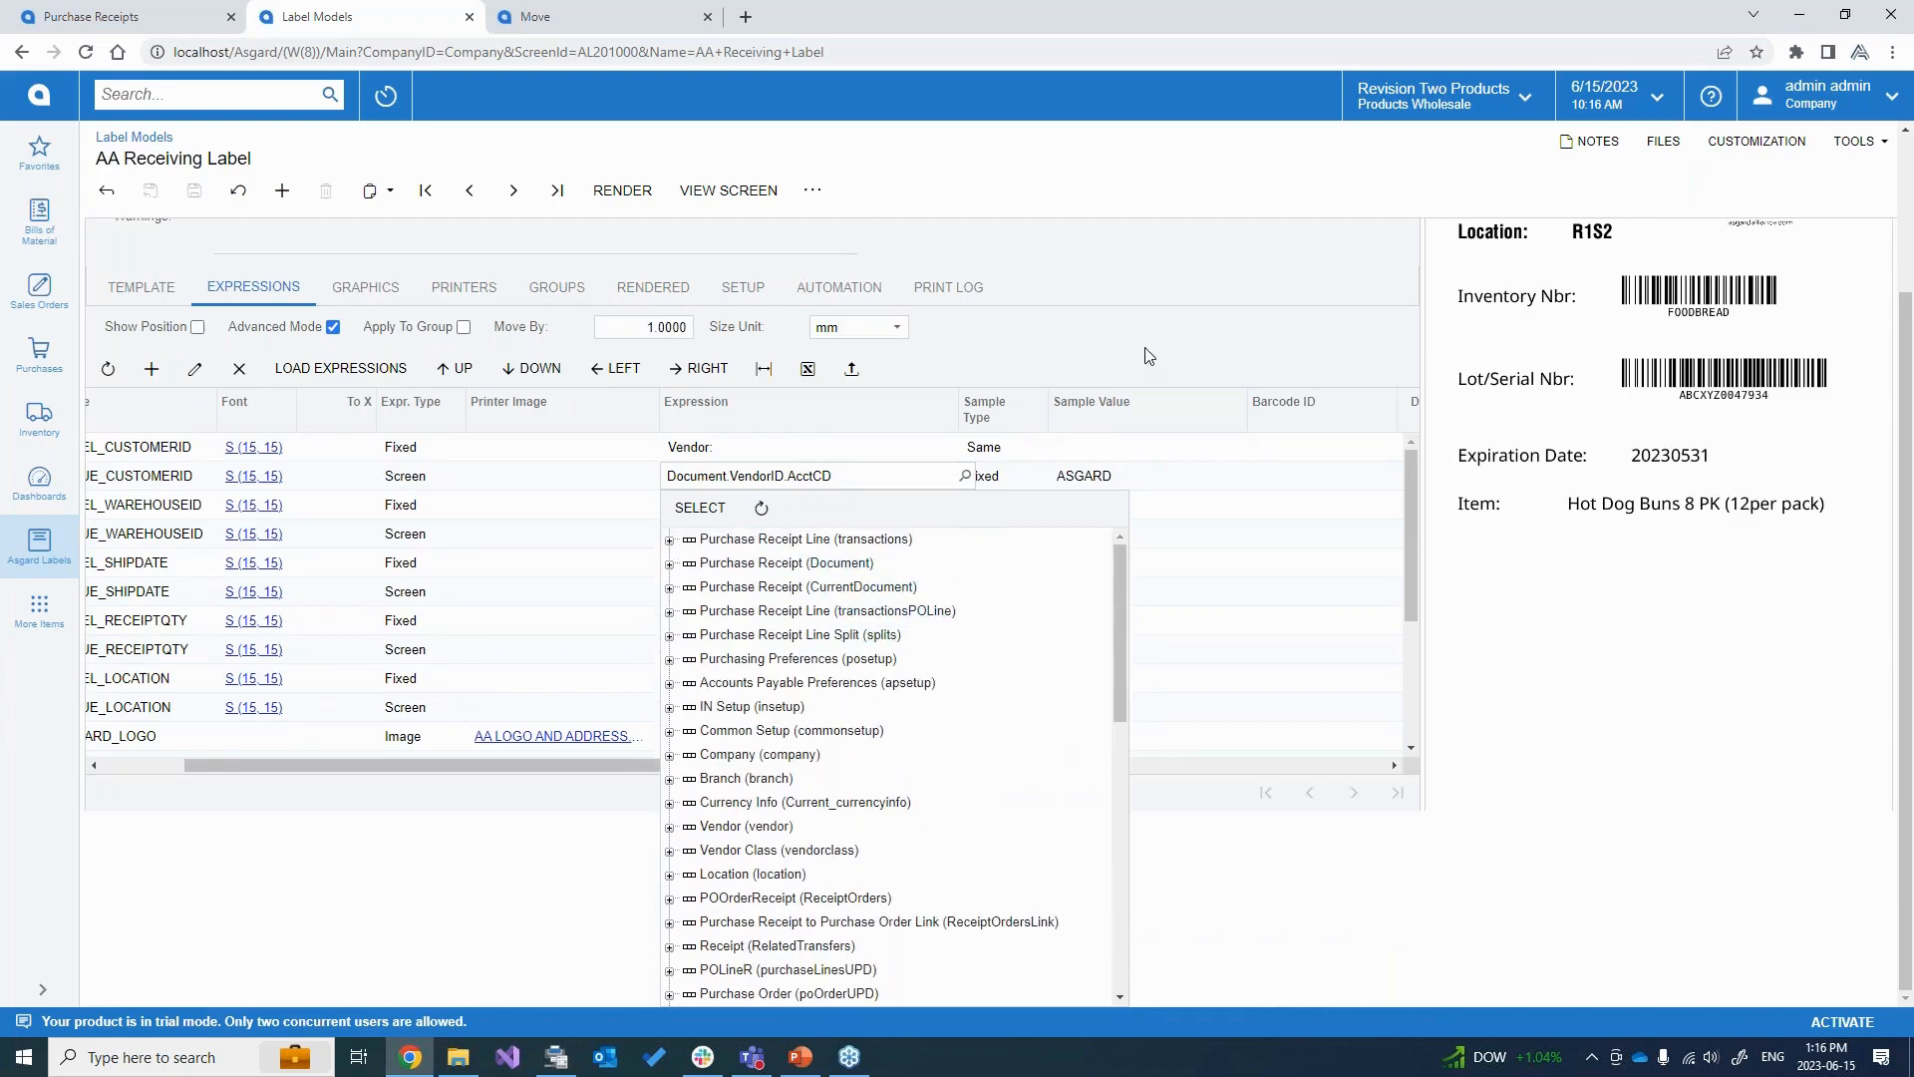
scroll(1146, 351, "up", 2)
left_click(442, 676)
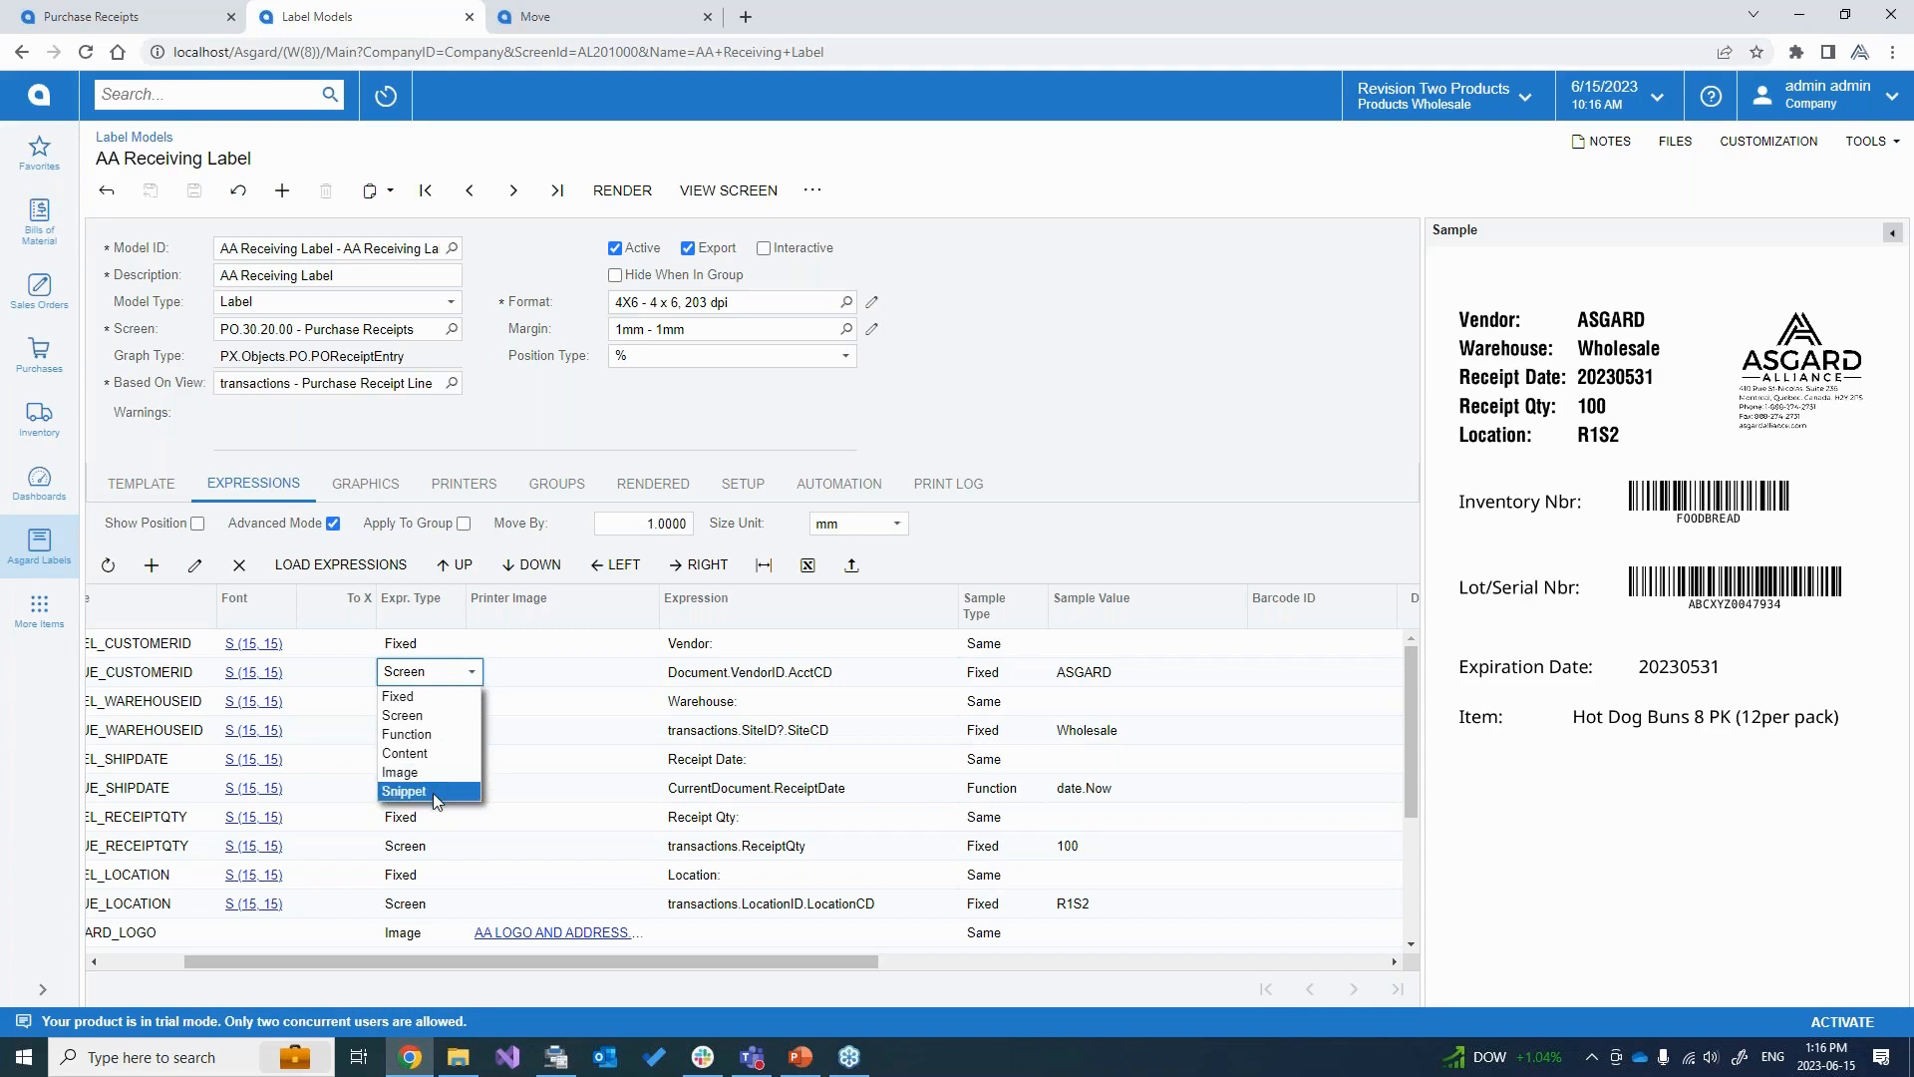
left_click(1178, 528)
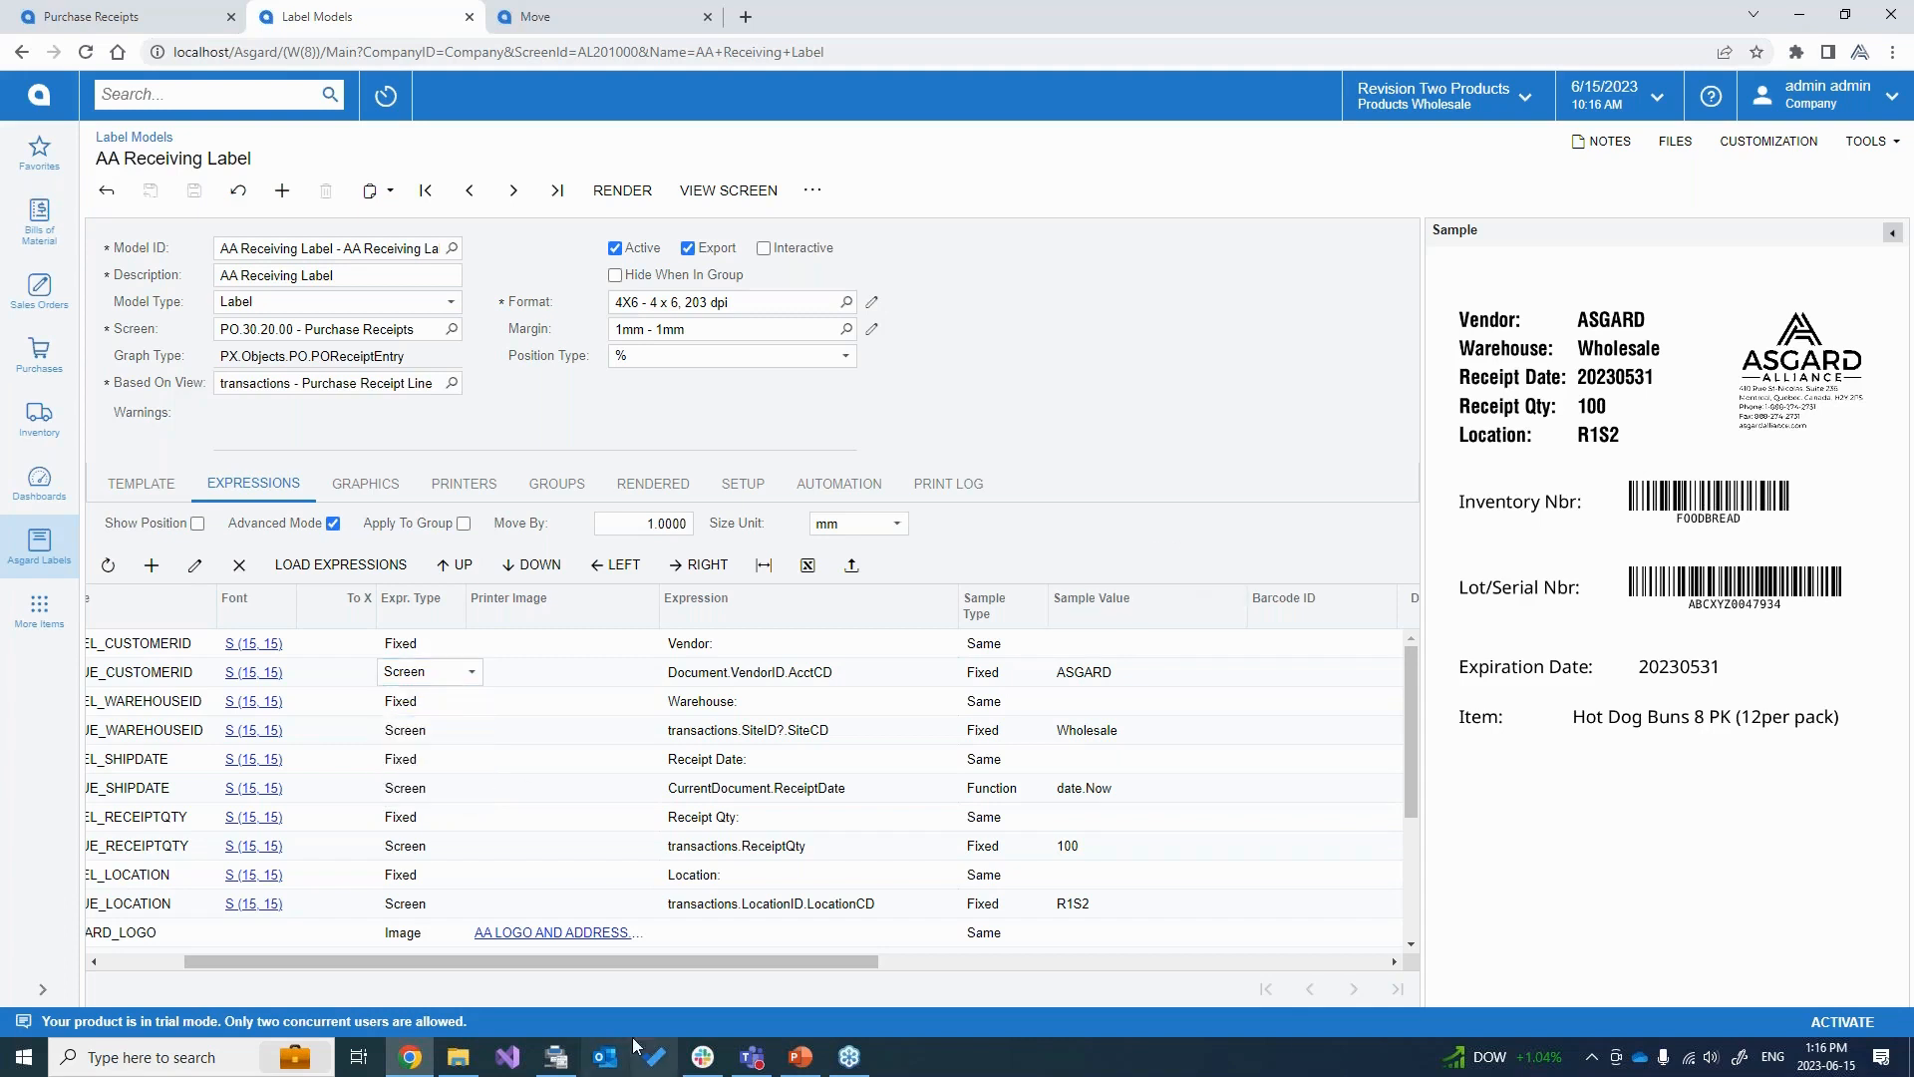
Set the sample value of the transactions.ReceiptQty expression to 2000 and render the sample label.
left_click_drag(710, 953, 952, 955)
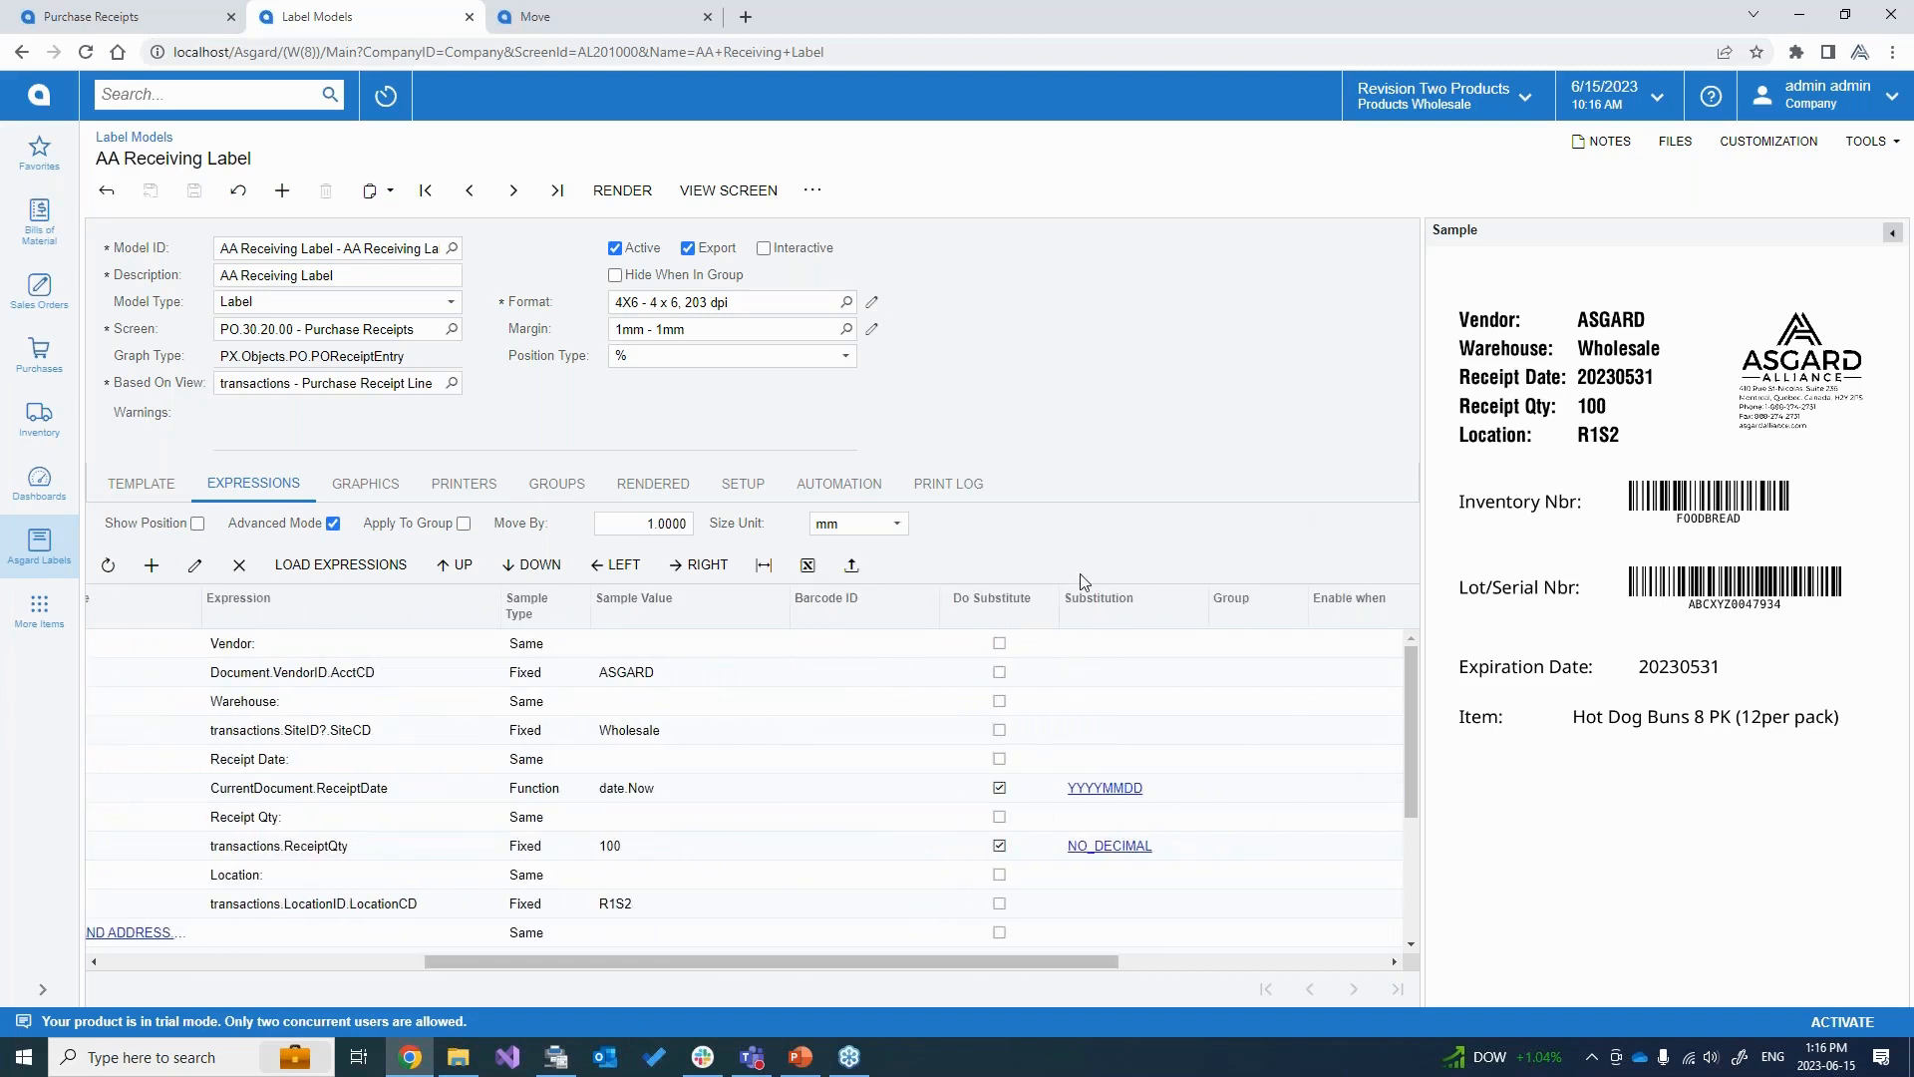
left_click(679, 844)
left_click(679, 845)
key("BackSpace")
key("BackSpace")
key("BackSpace")
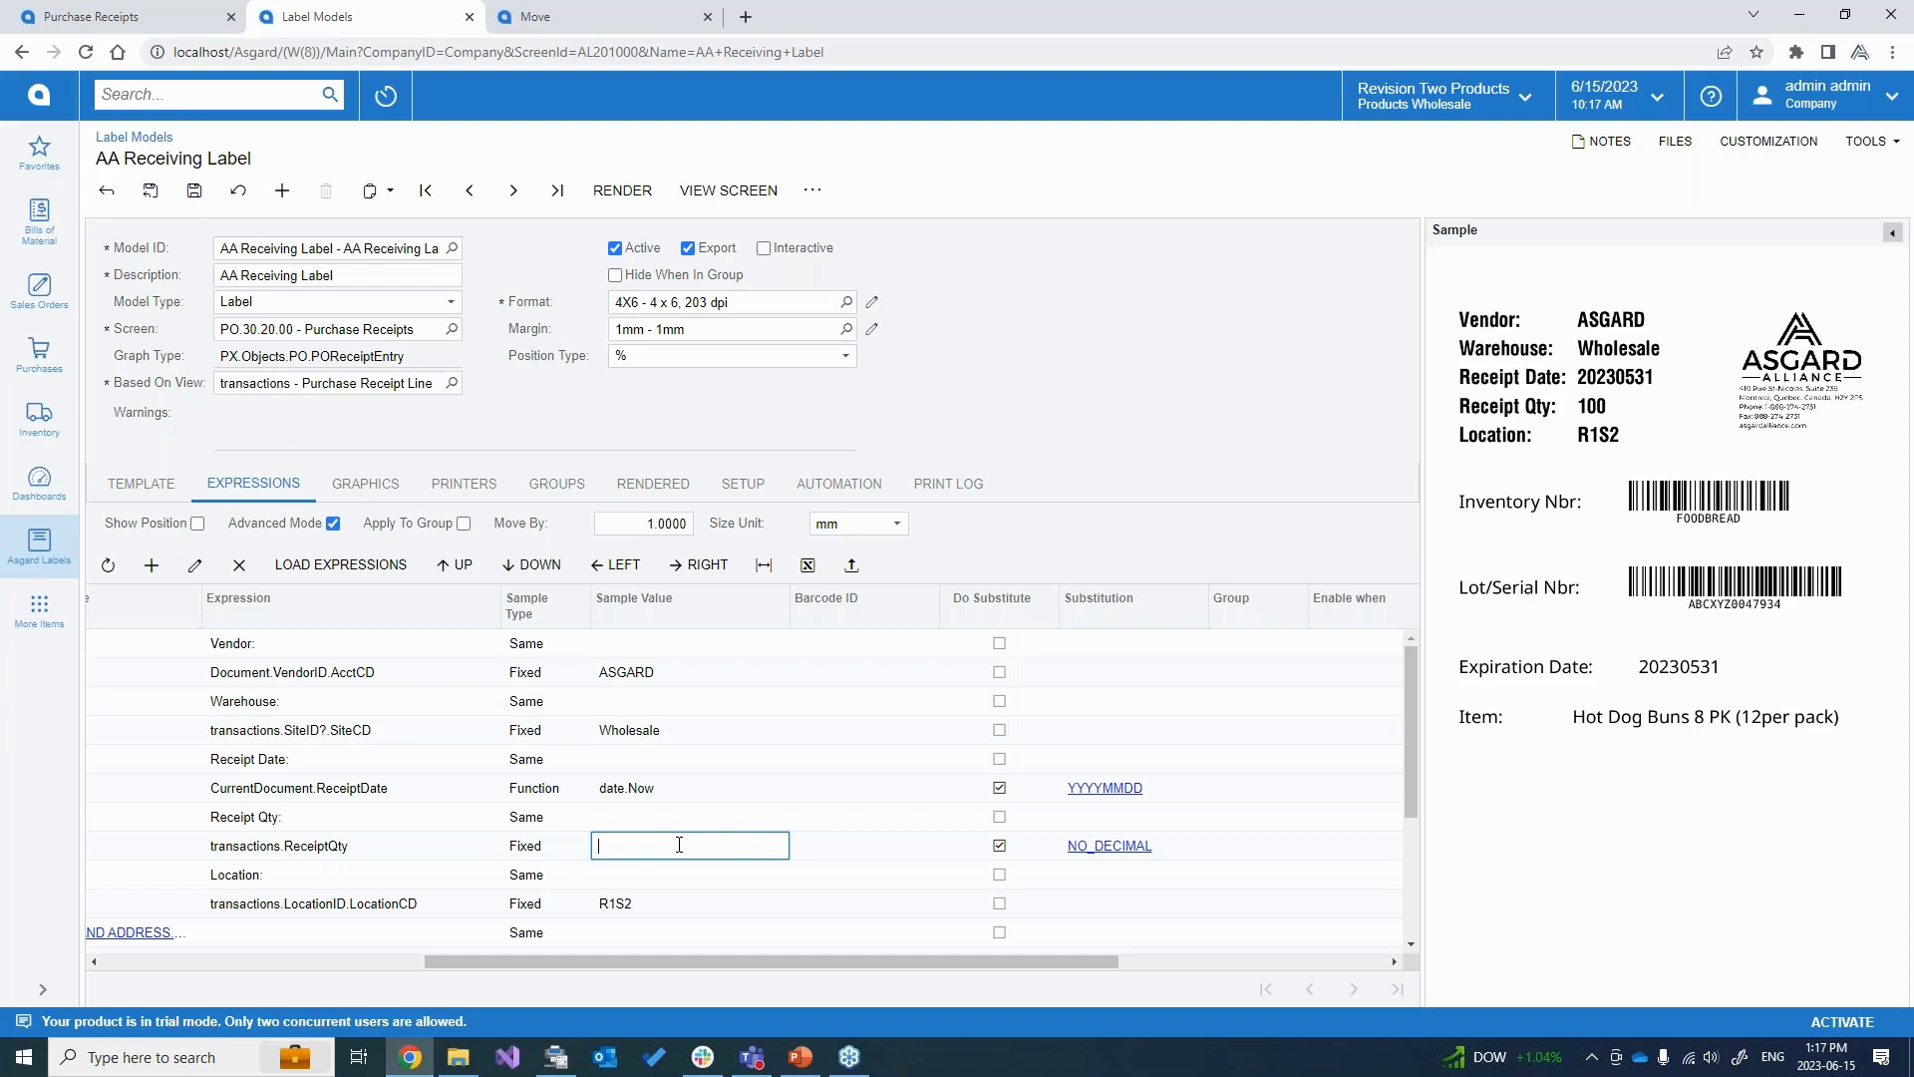
type("2000")
left_click(614, 191)
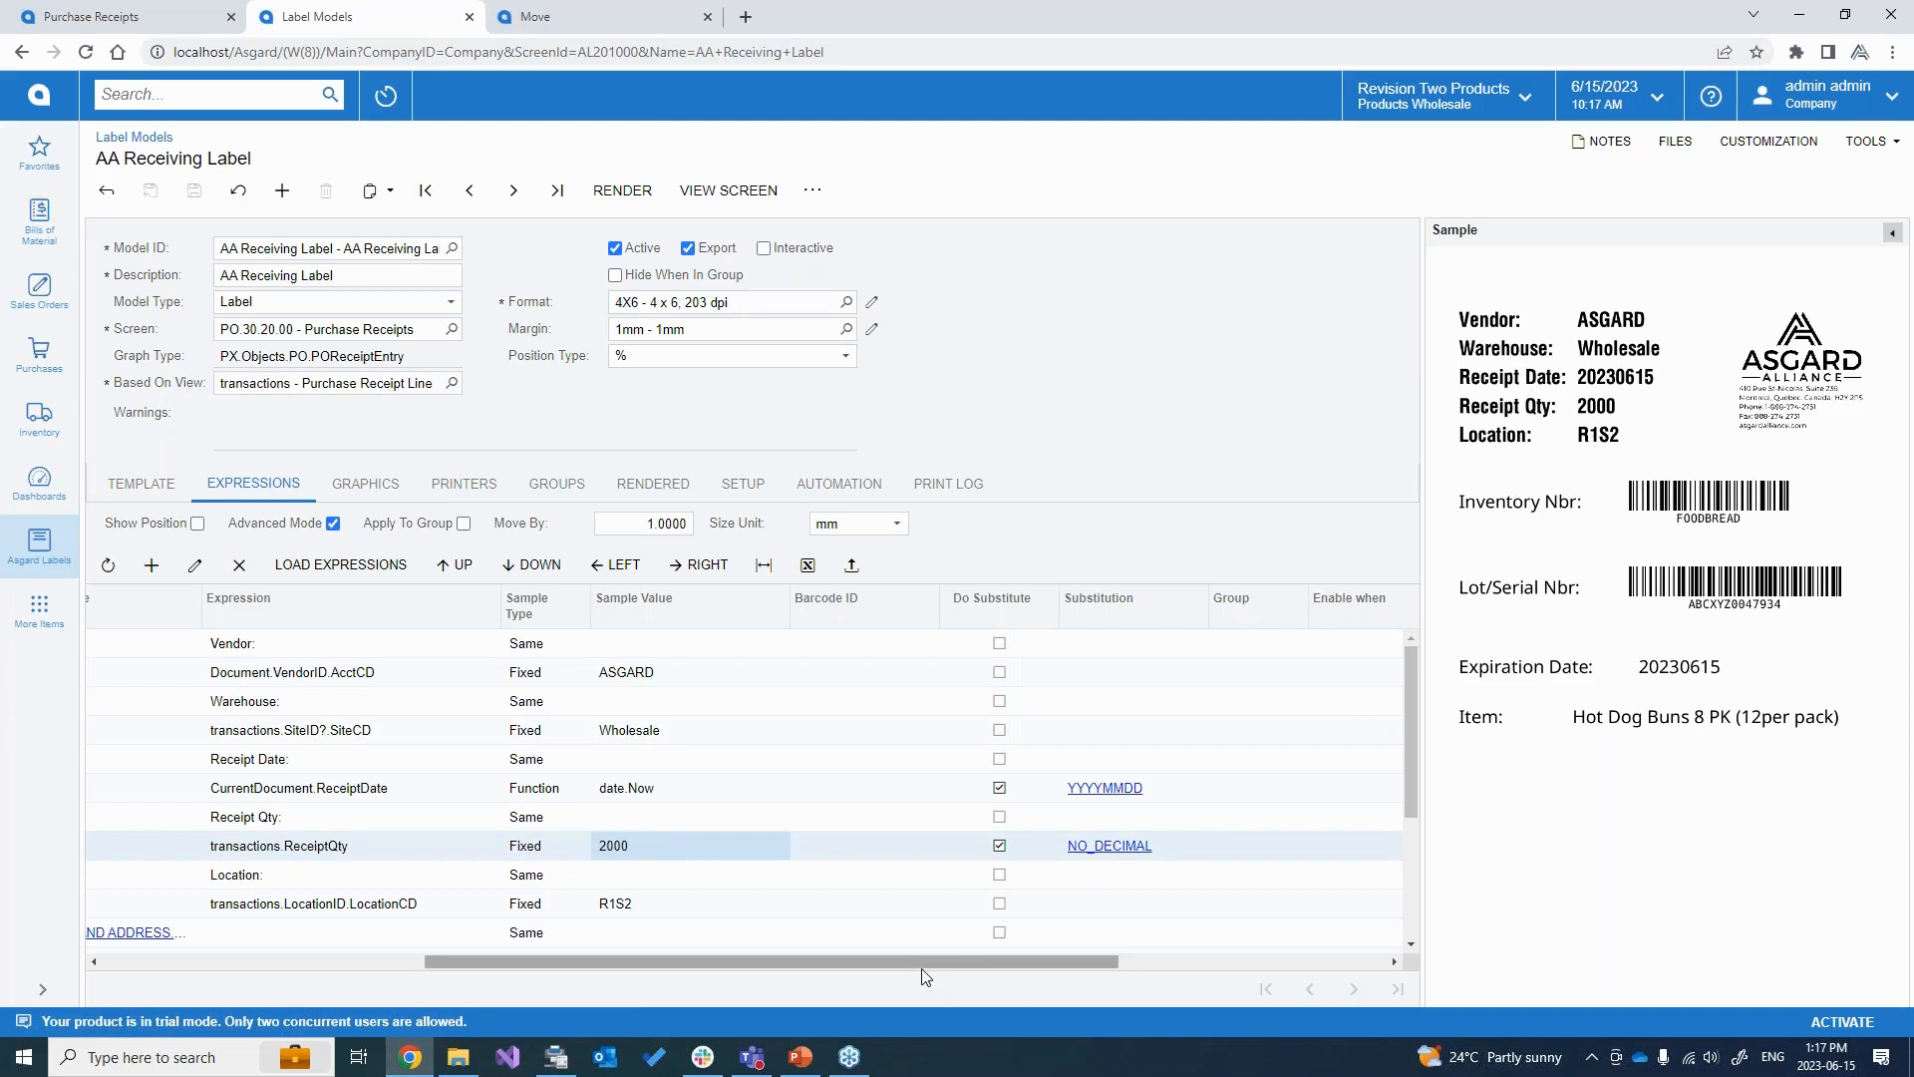
Browse the earlier and last pages of barcode formats for the transactions.LotSerialNbr expression, keeping C-Below.
mouse_move(923, 969)
left_mouse_down()
mouse_move(1231, 982)
mouse_move(930, 965)
left_mouse_up()
scroll(922, 798, "down", 3)
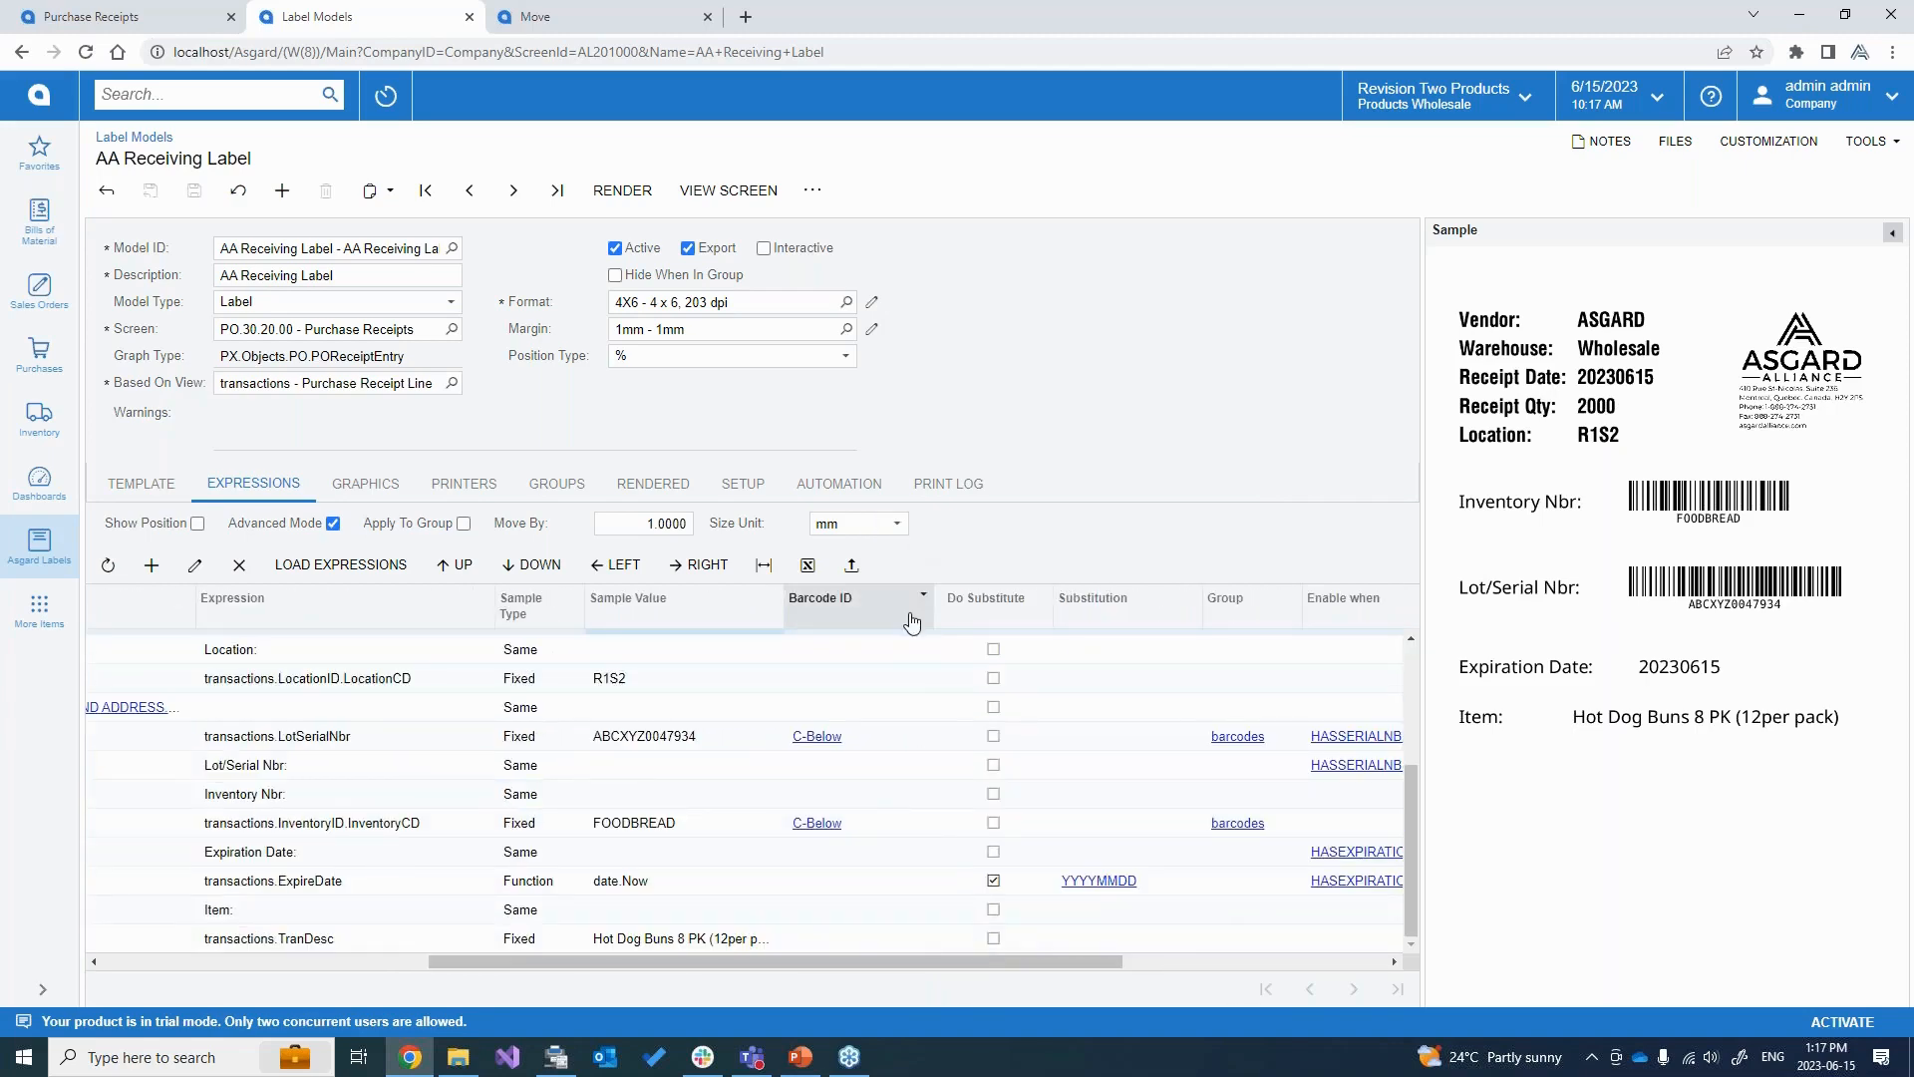
left_click(910, 736)
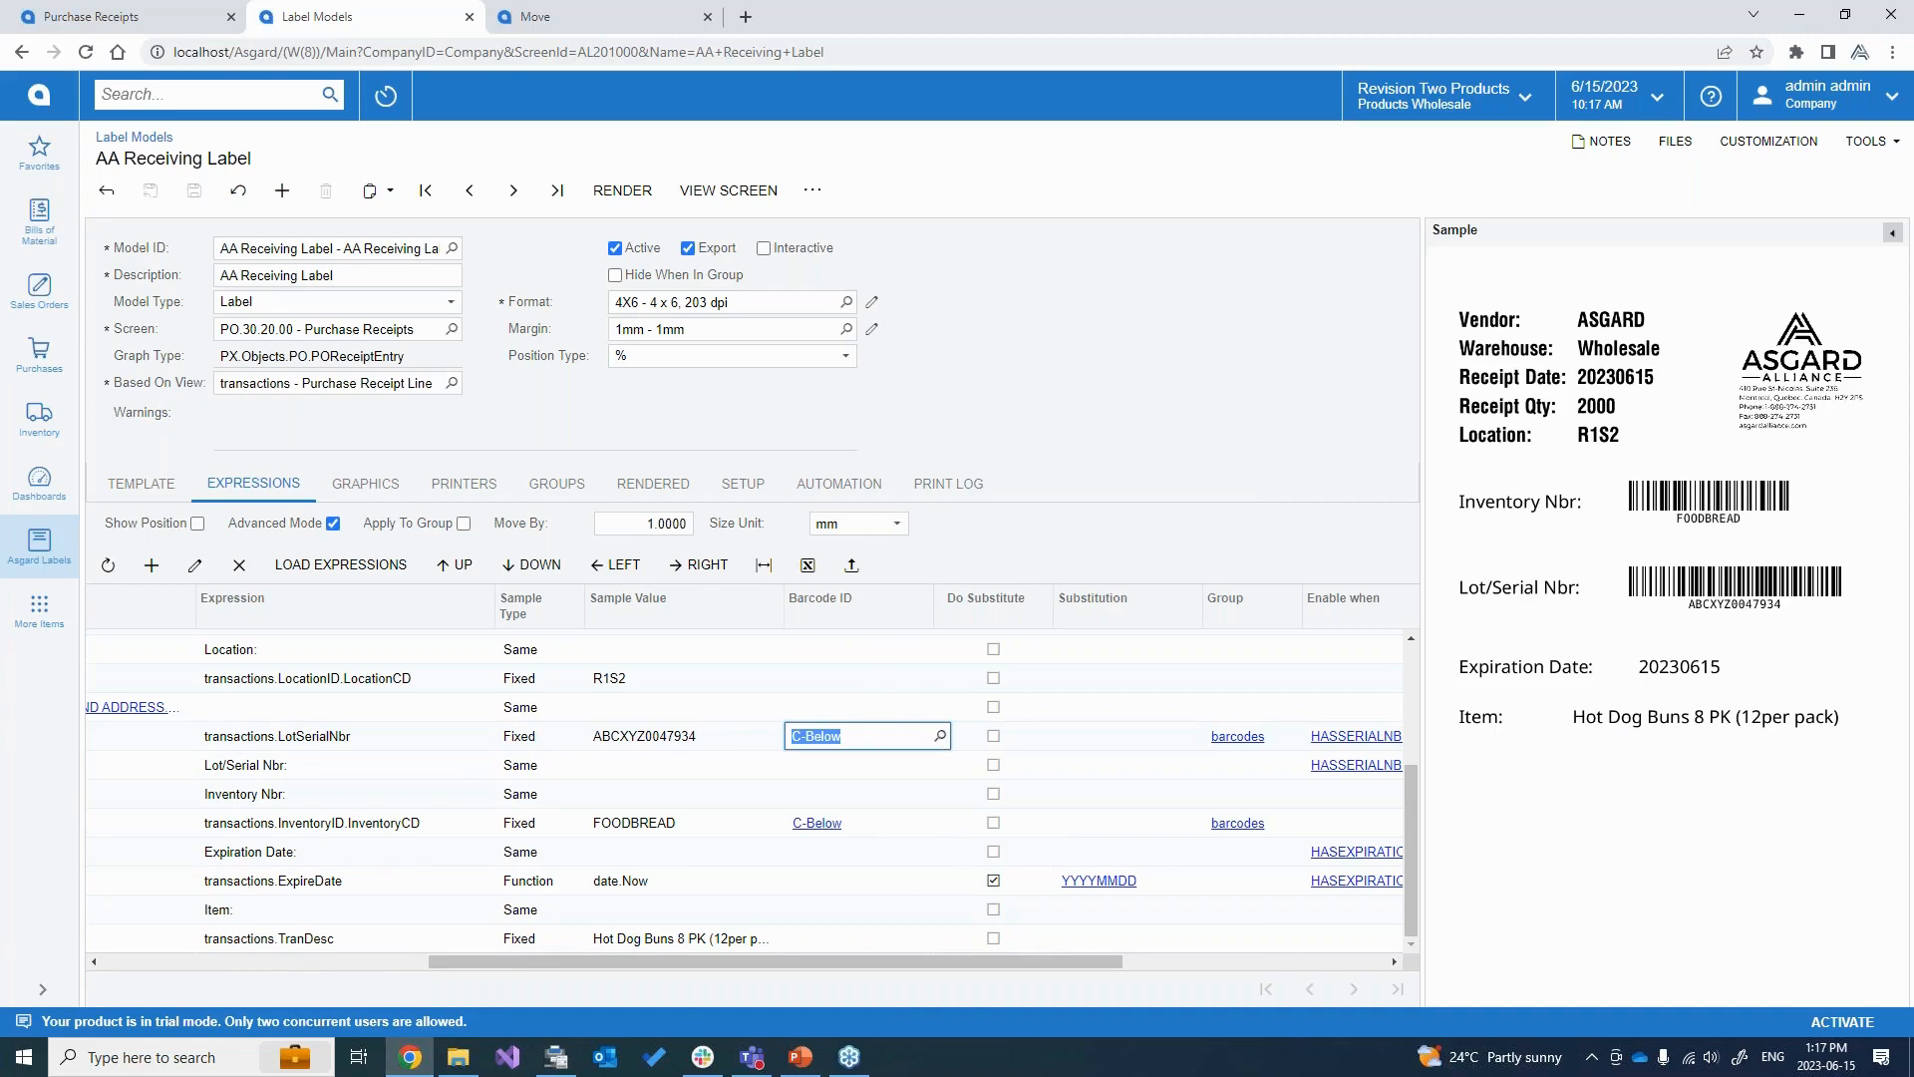
left_click(940, 735)
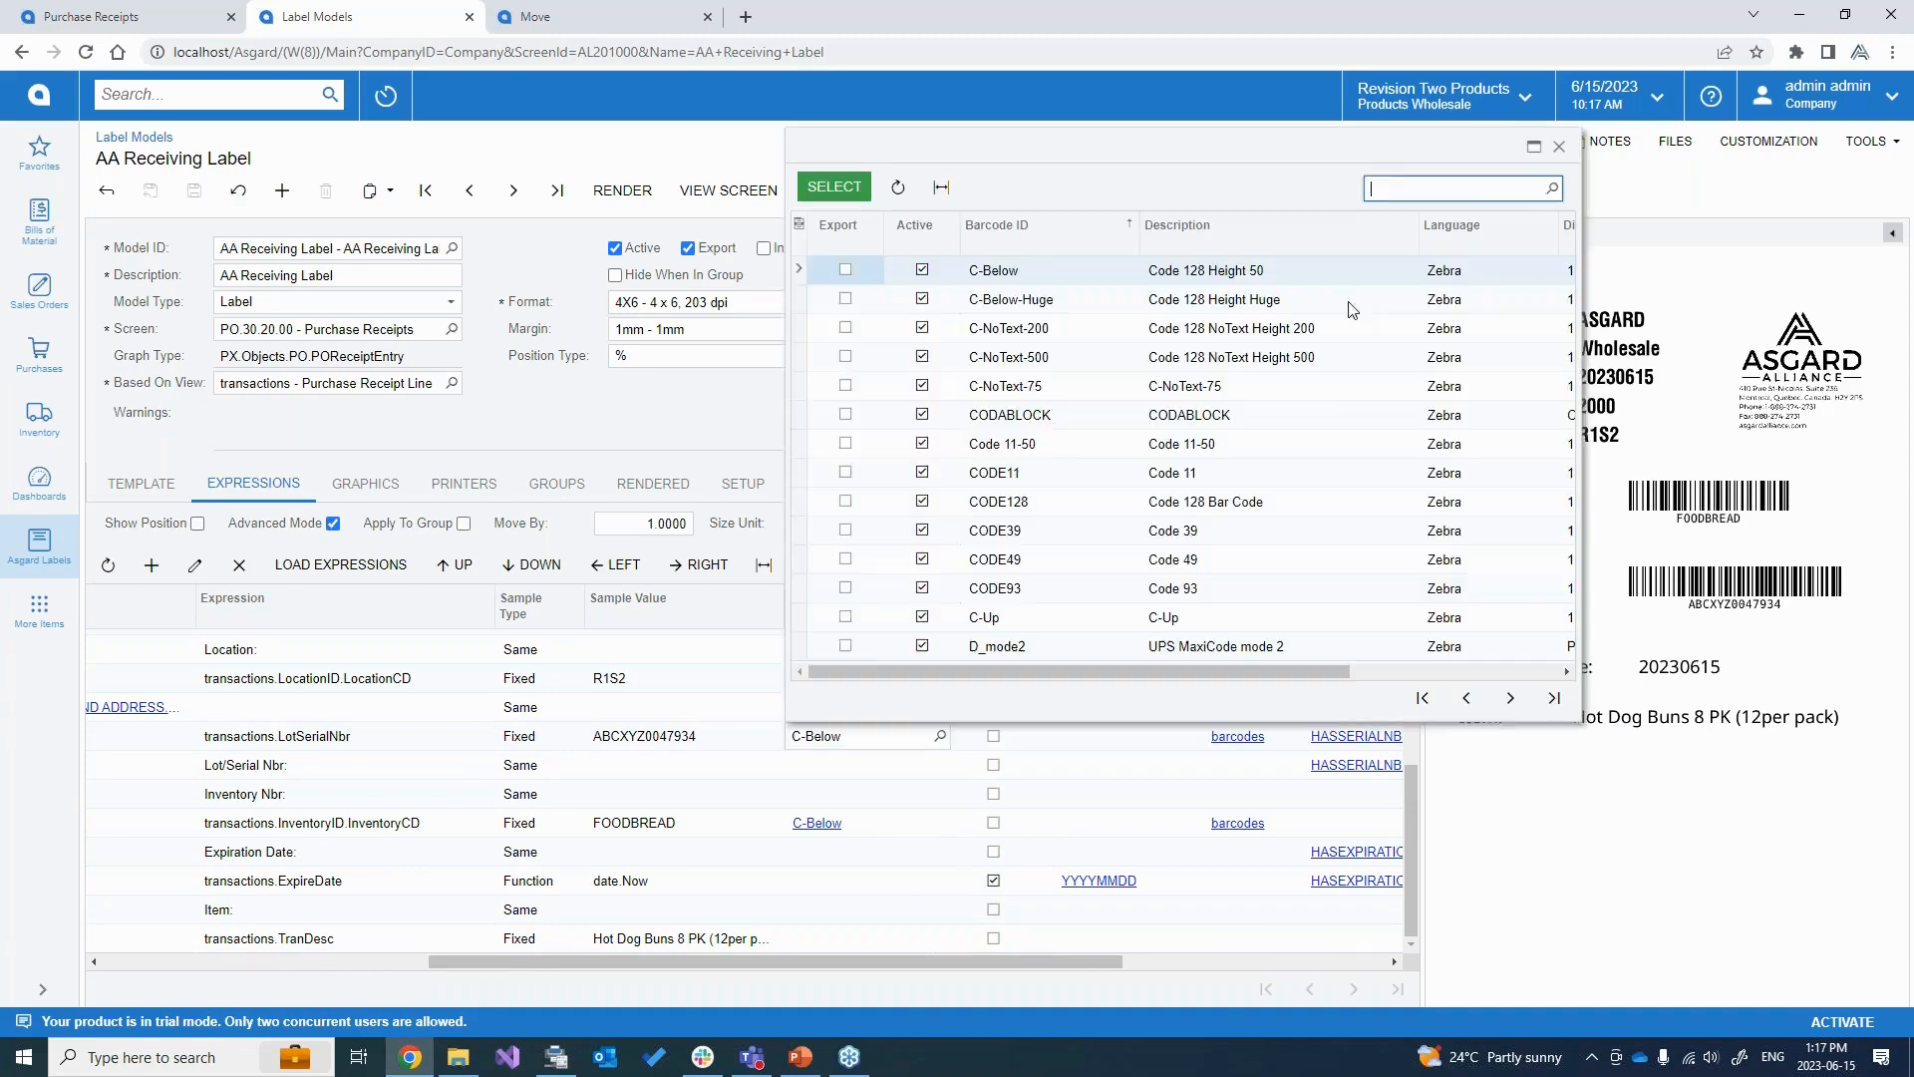
left_click(1467, 700)
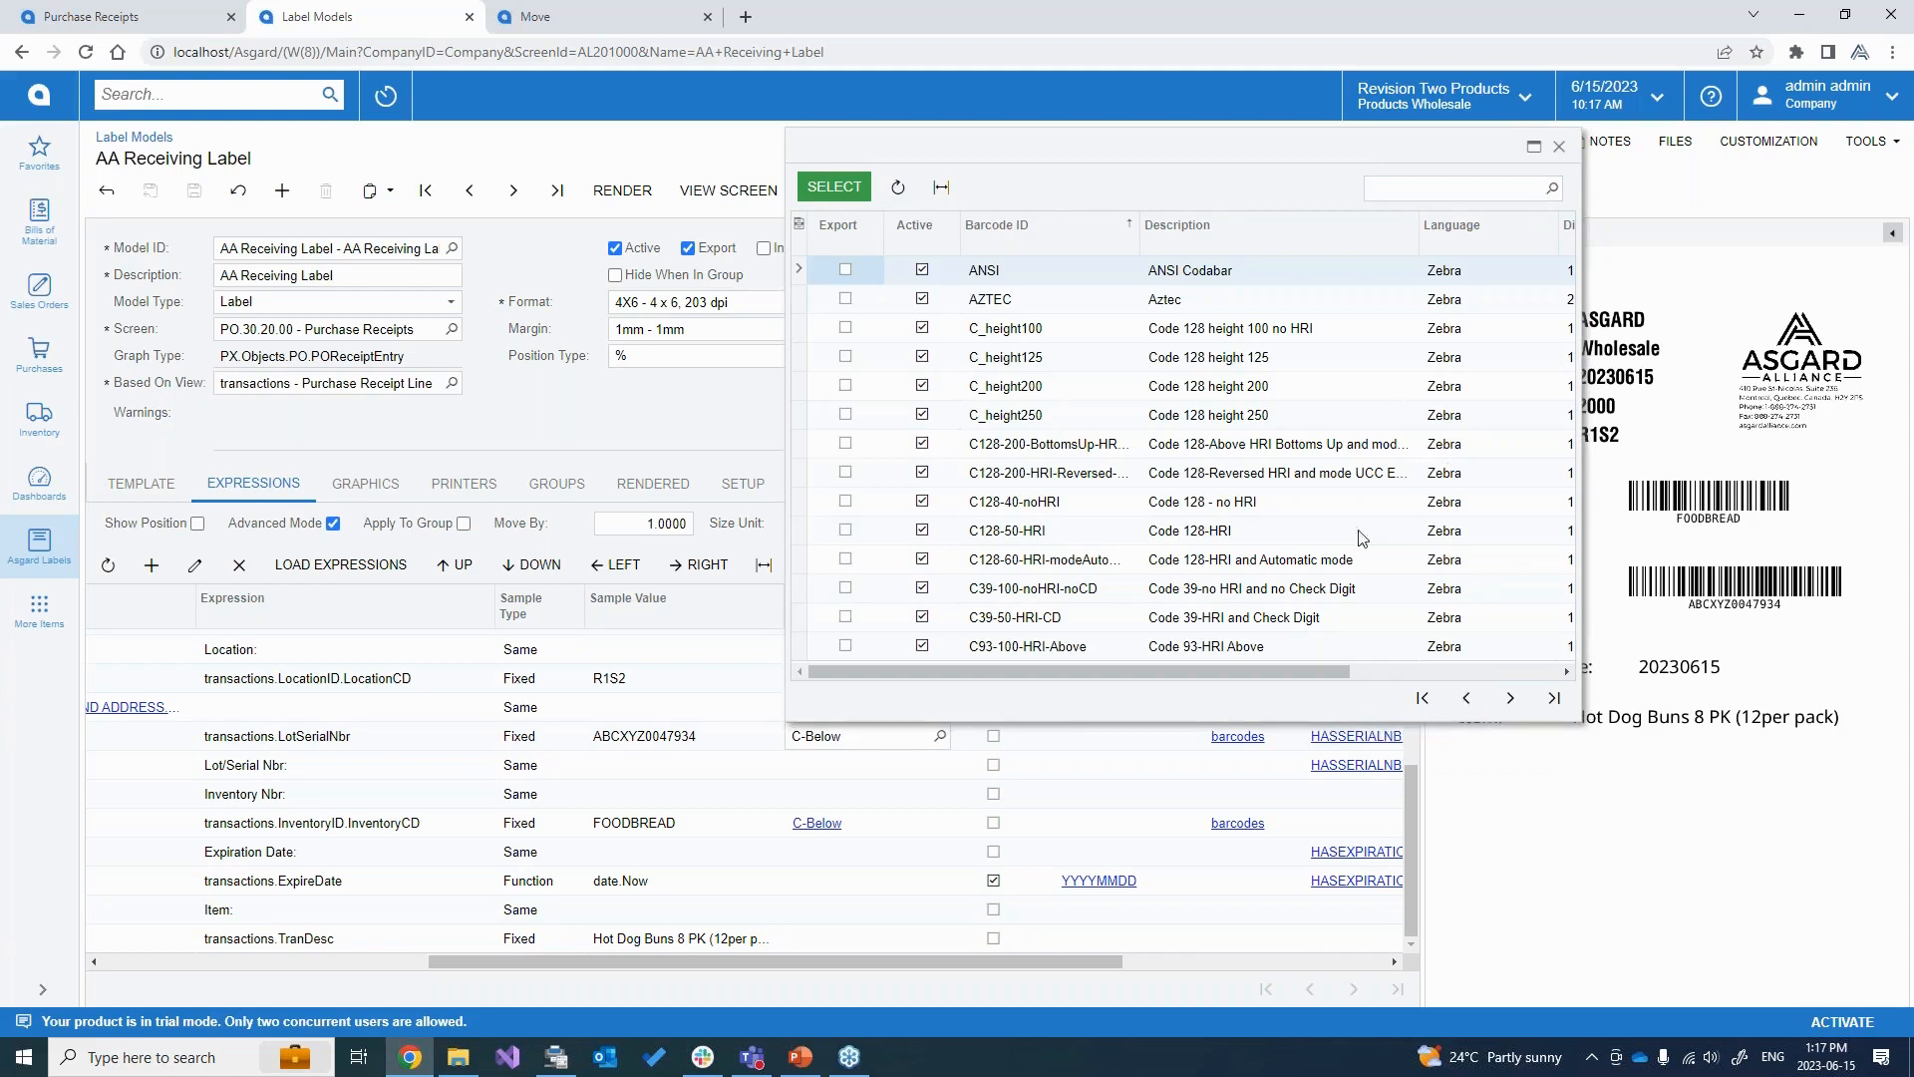
left_click(1468, 699)
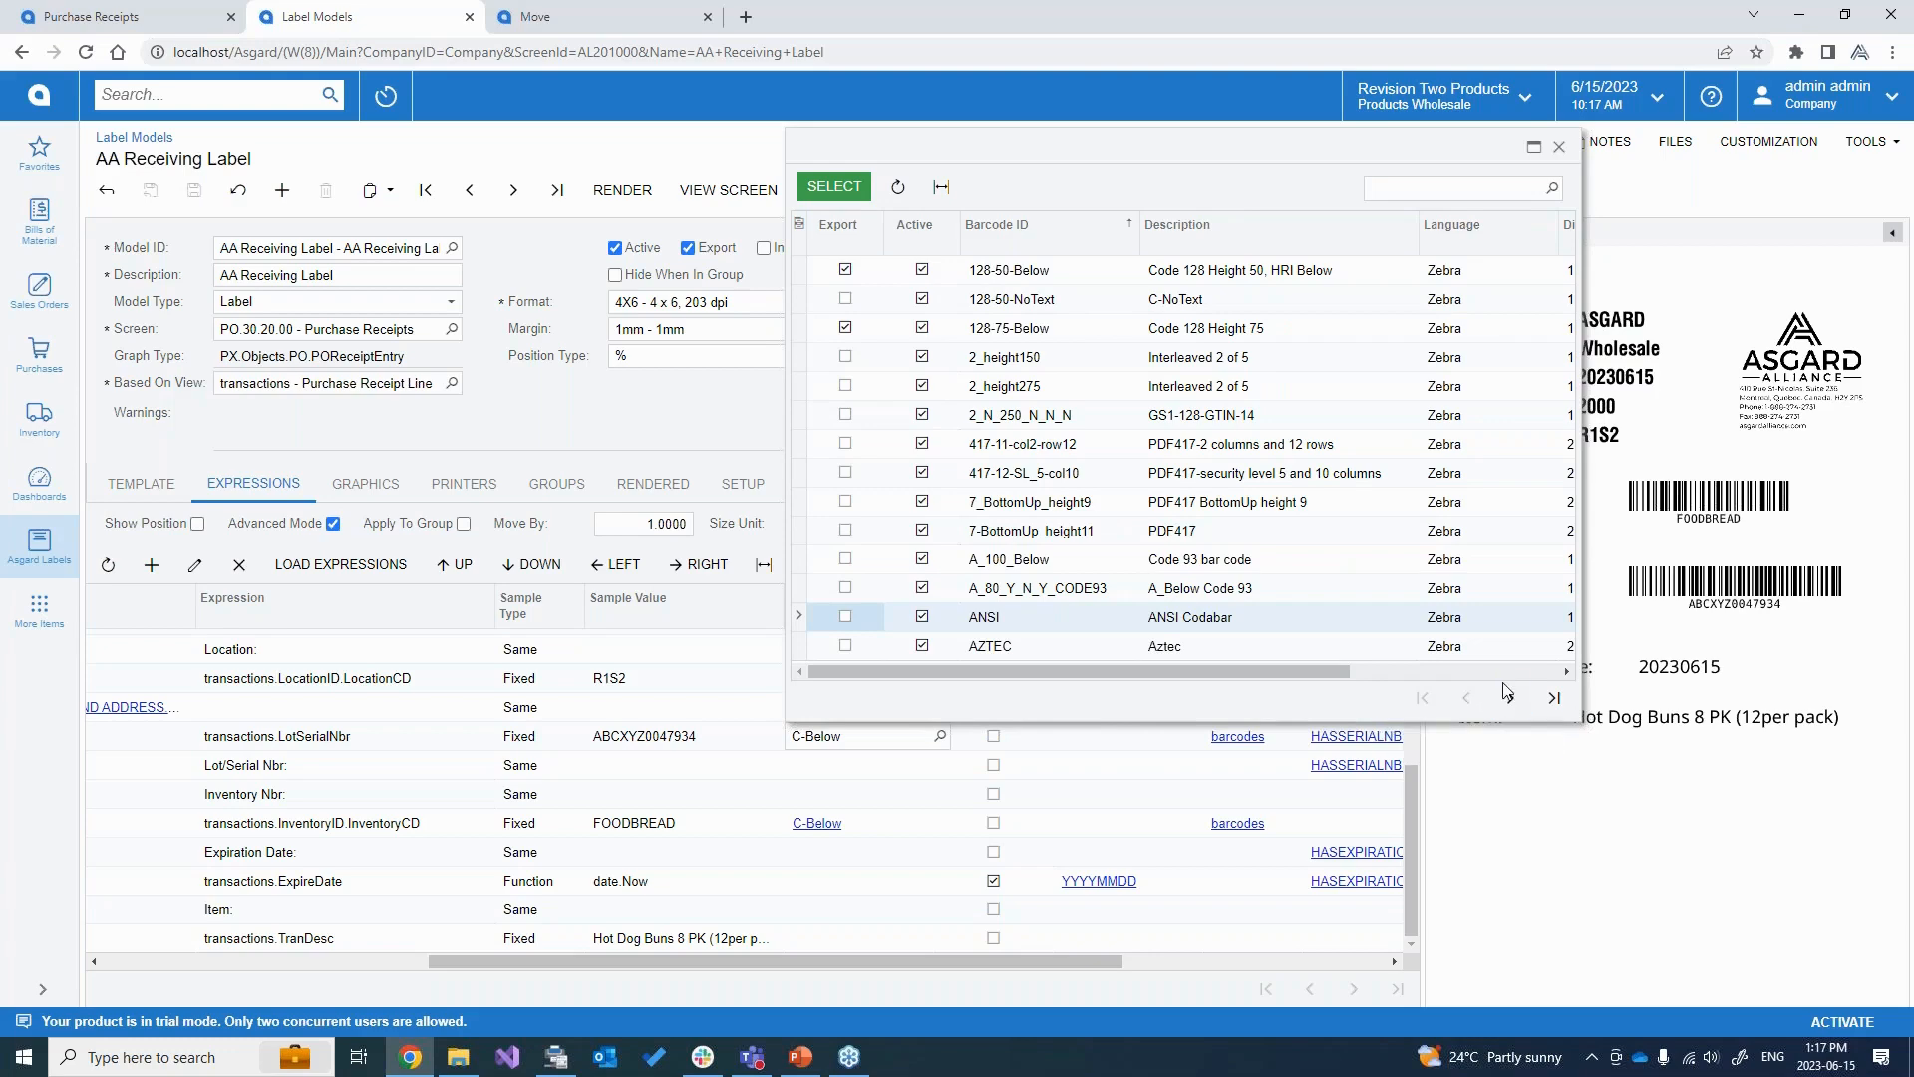
left_click(1552, 698)
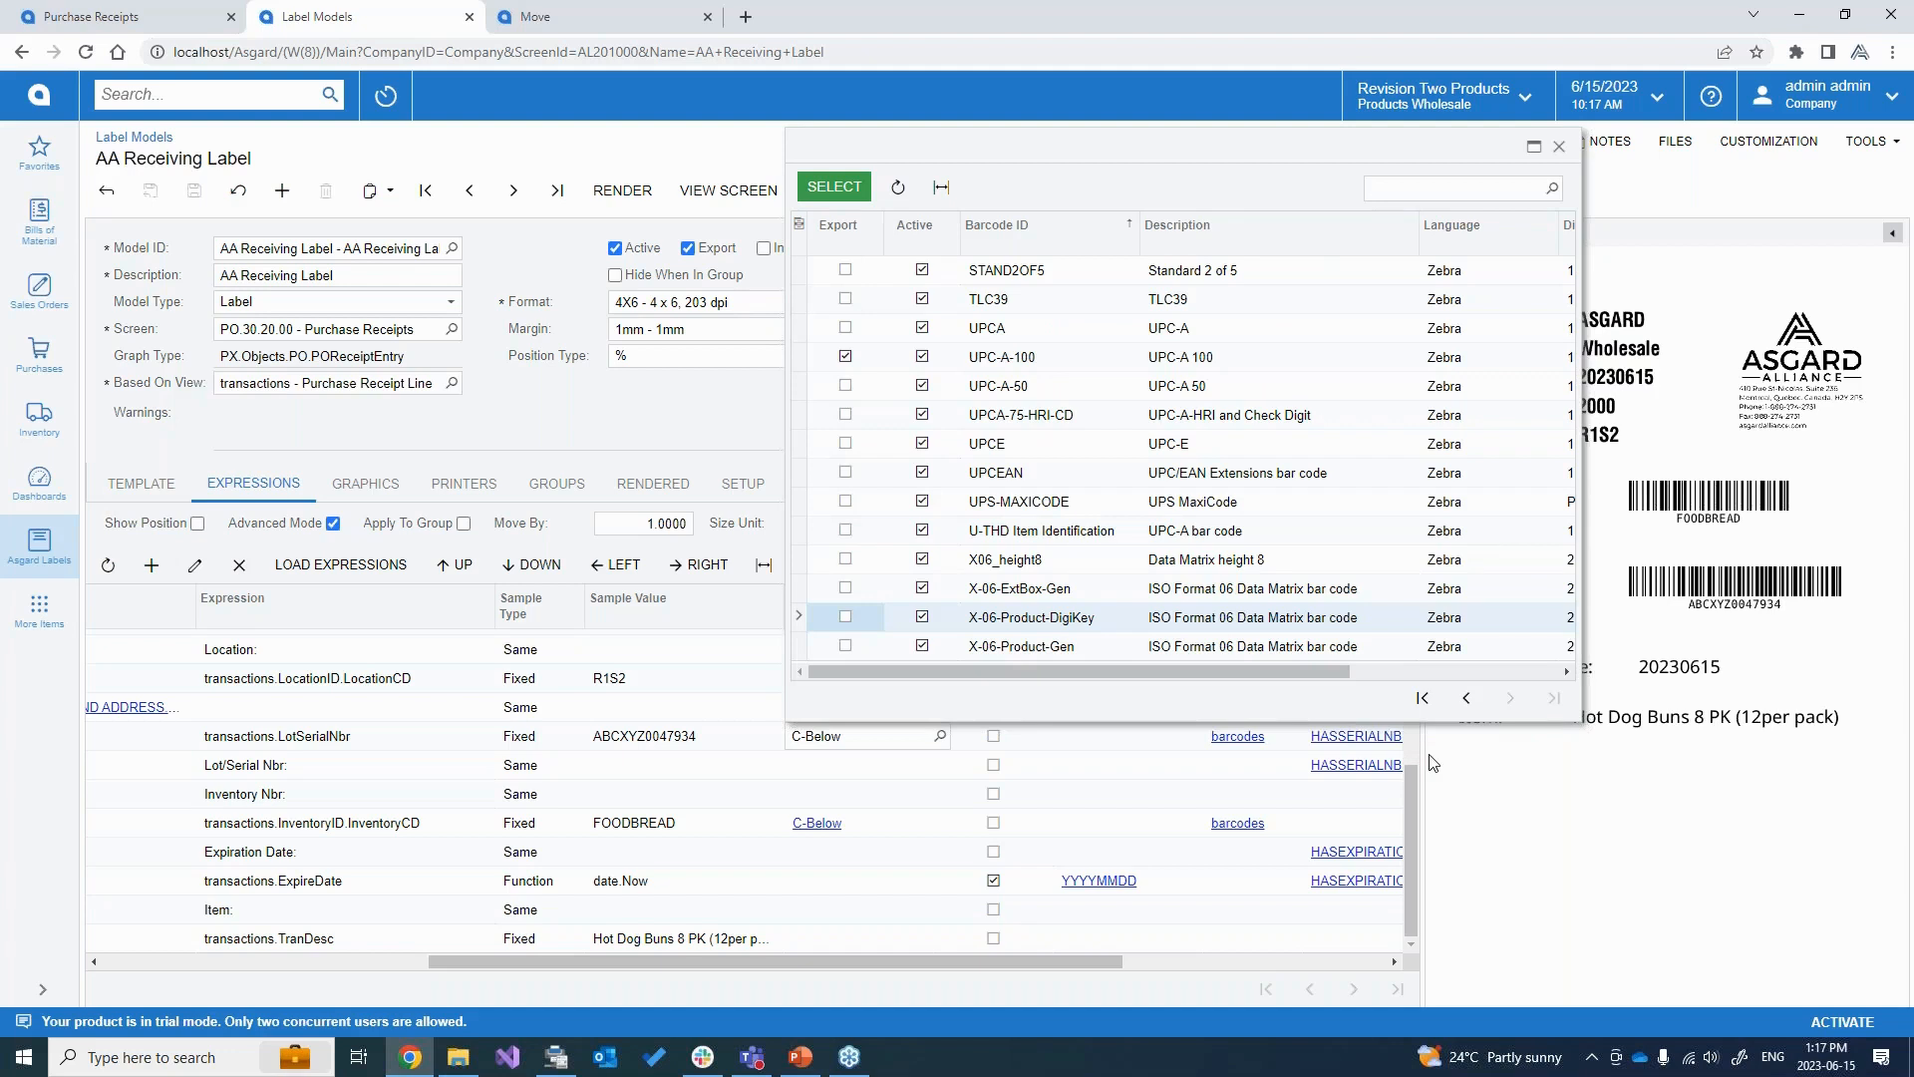
left_click(1473, 813)
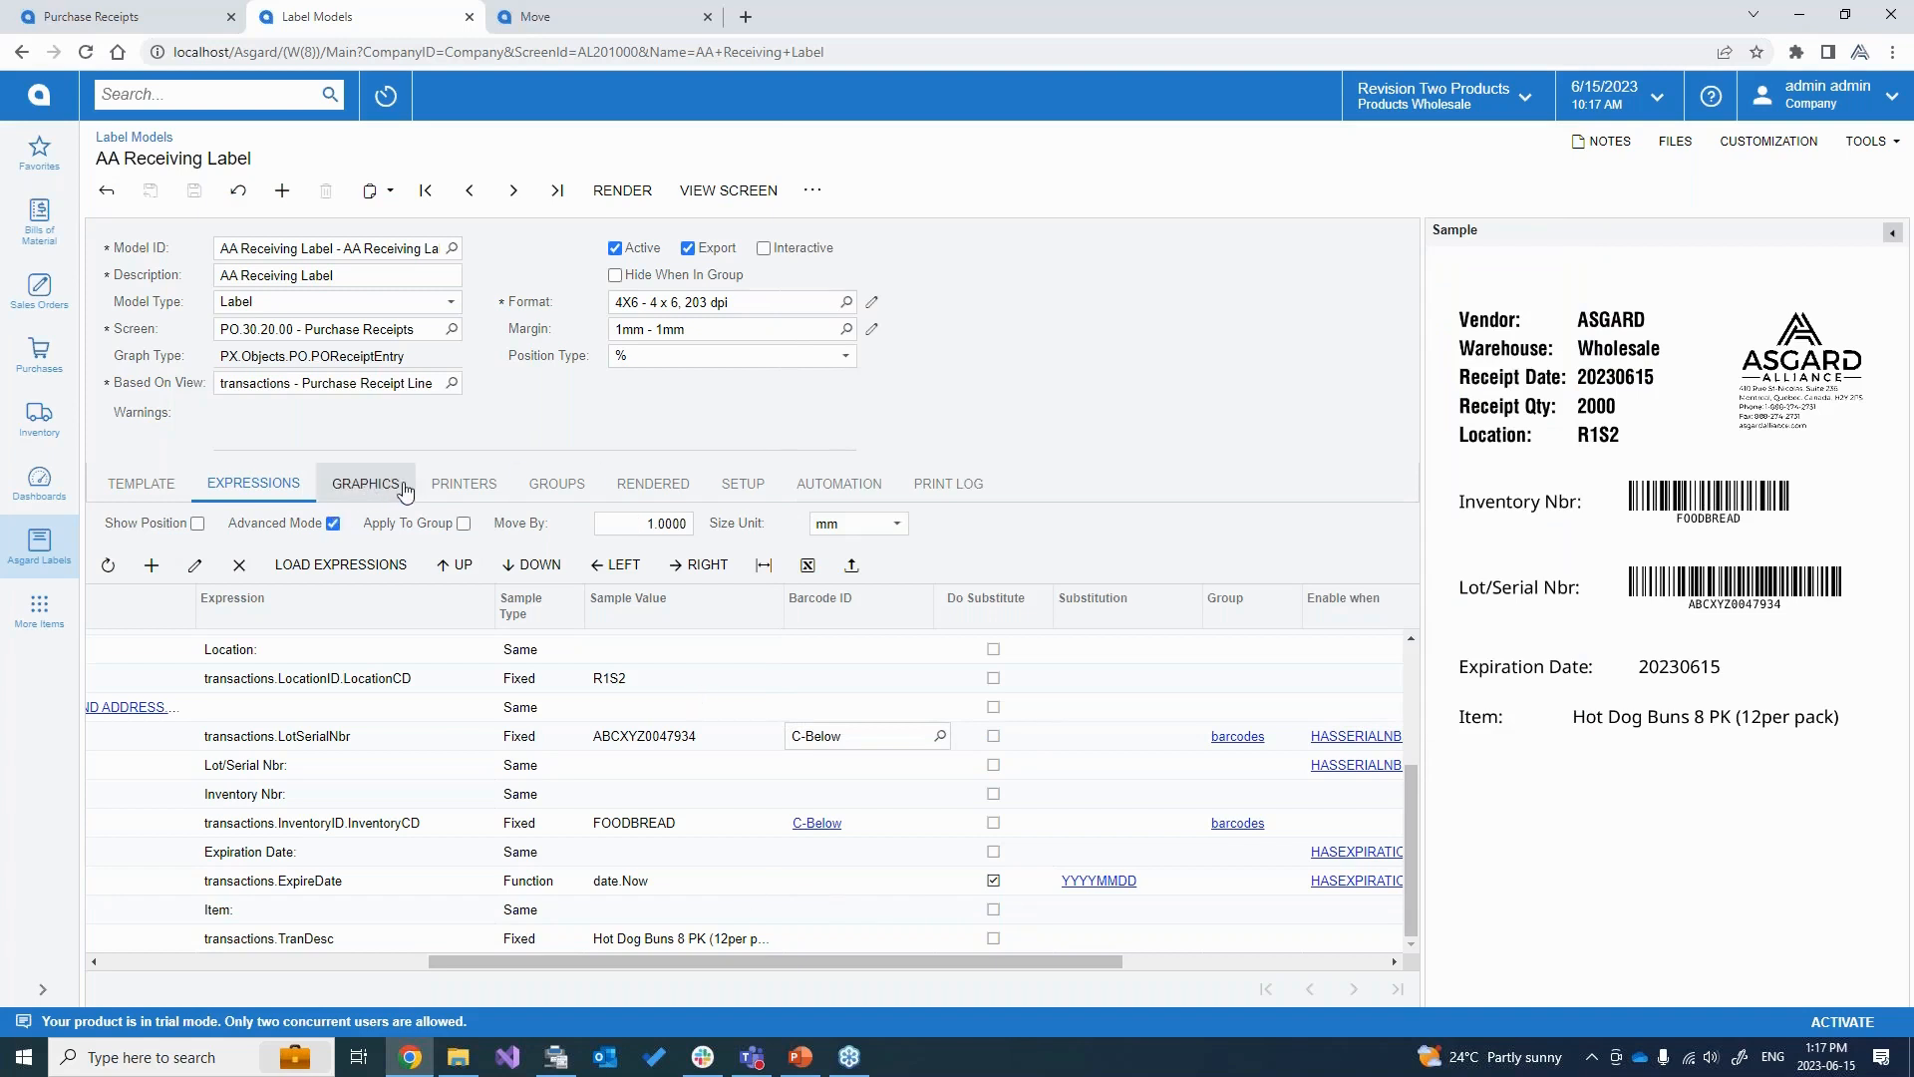
Display the label model's printer assignments and review the available printers for the existing row, keeping LT-VIRTUAL.
left_click(466, 485)
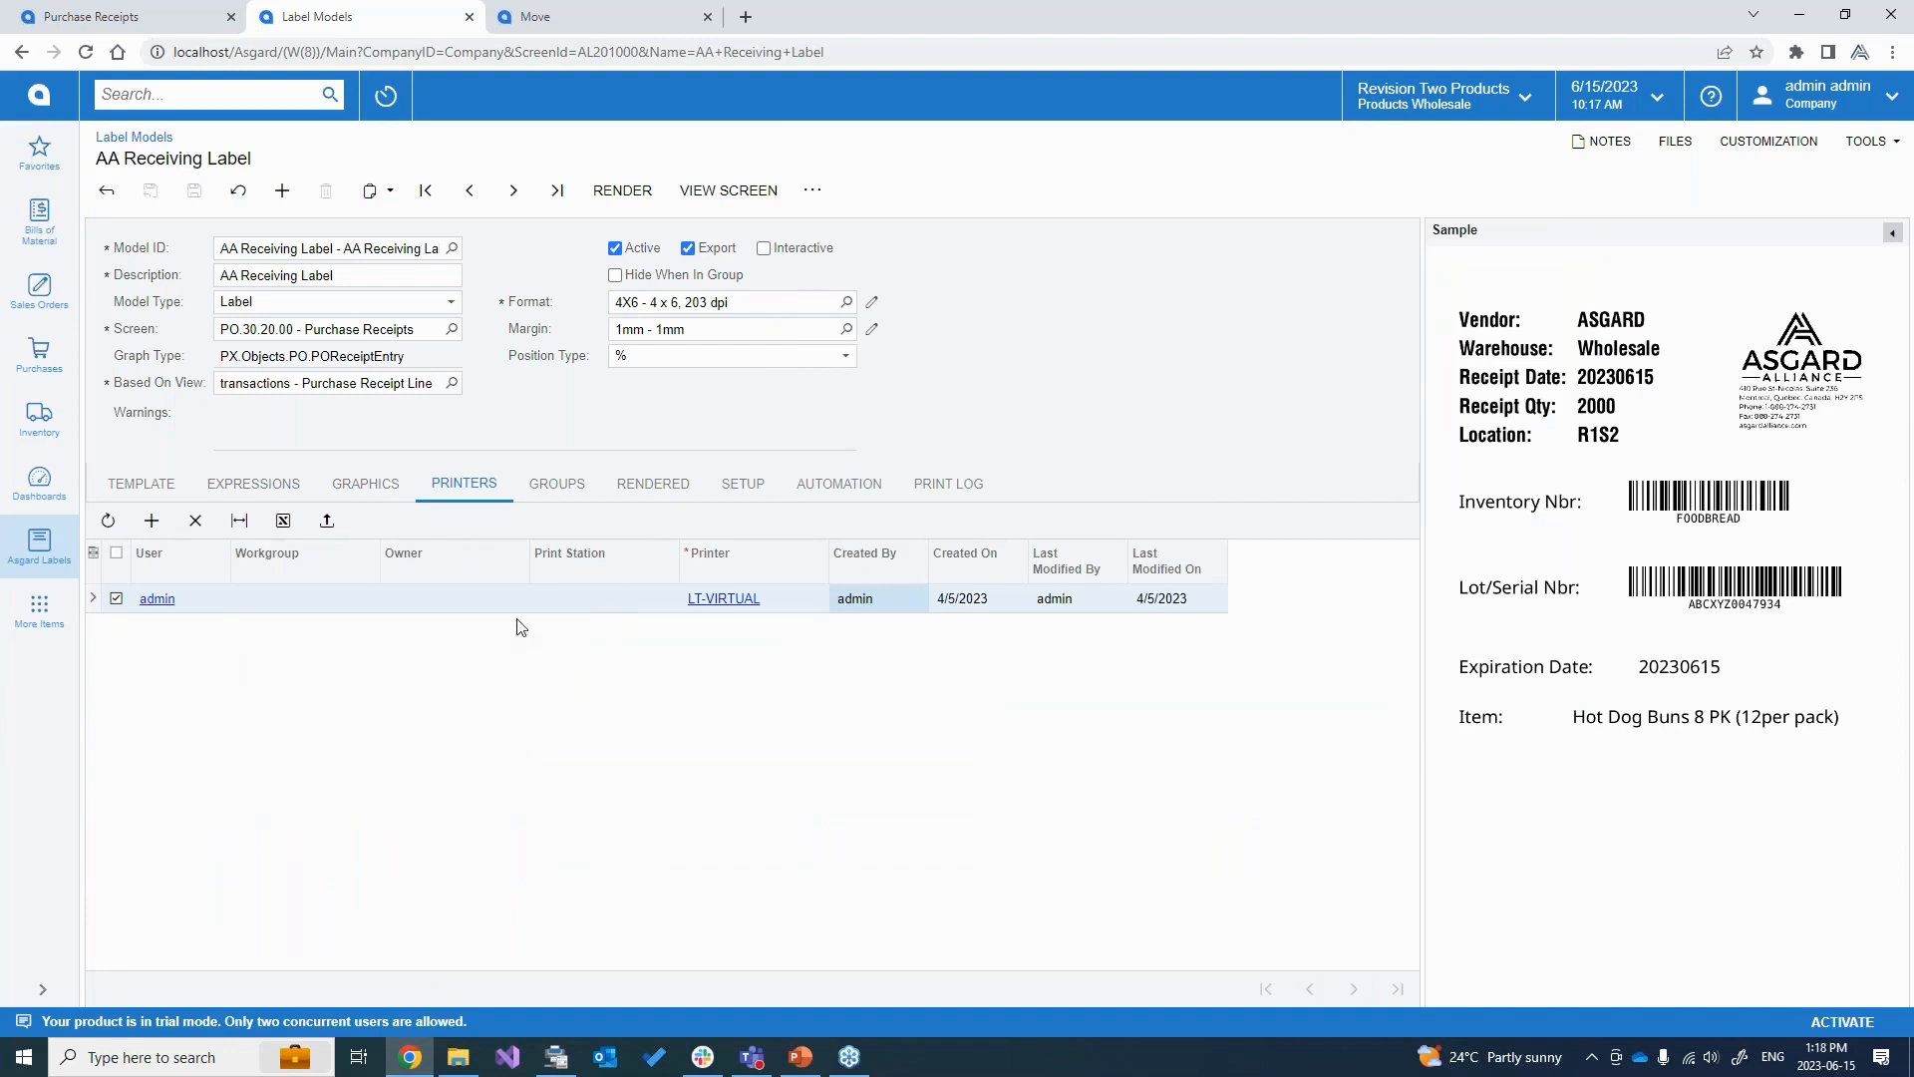
left_click(834, 603)
left_click(835, 599)
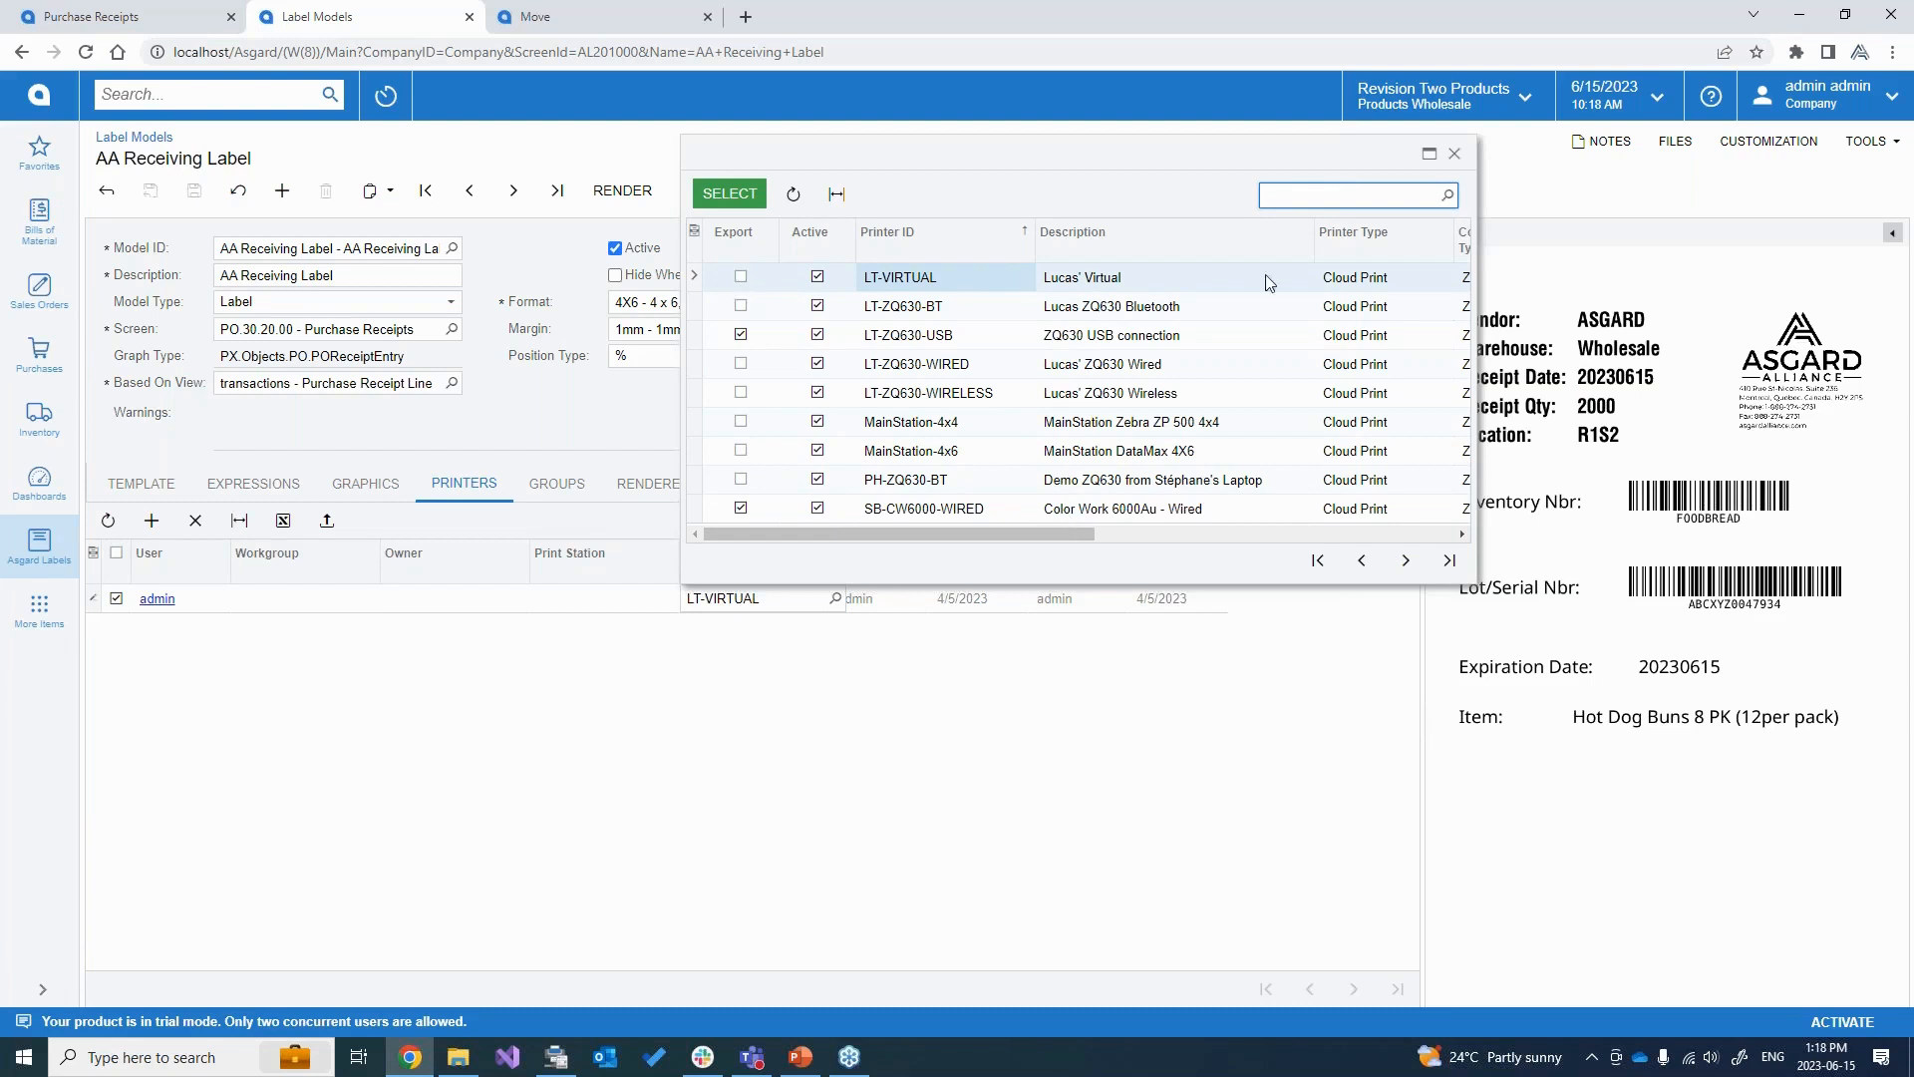
left_click(552, 754)
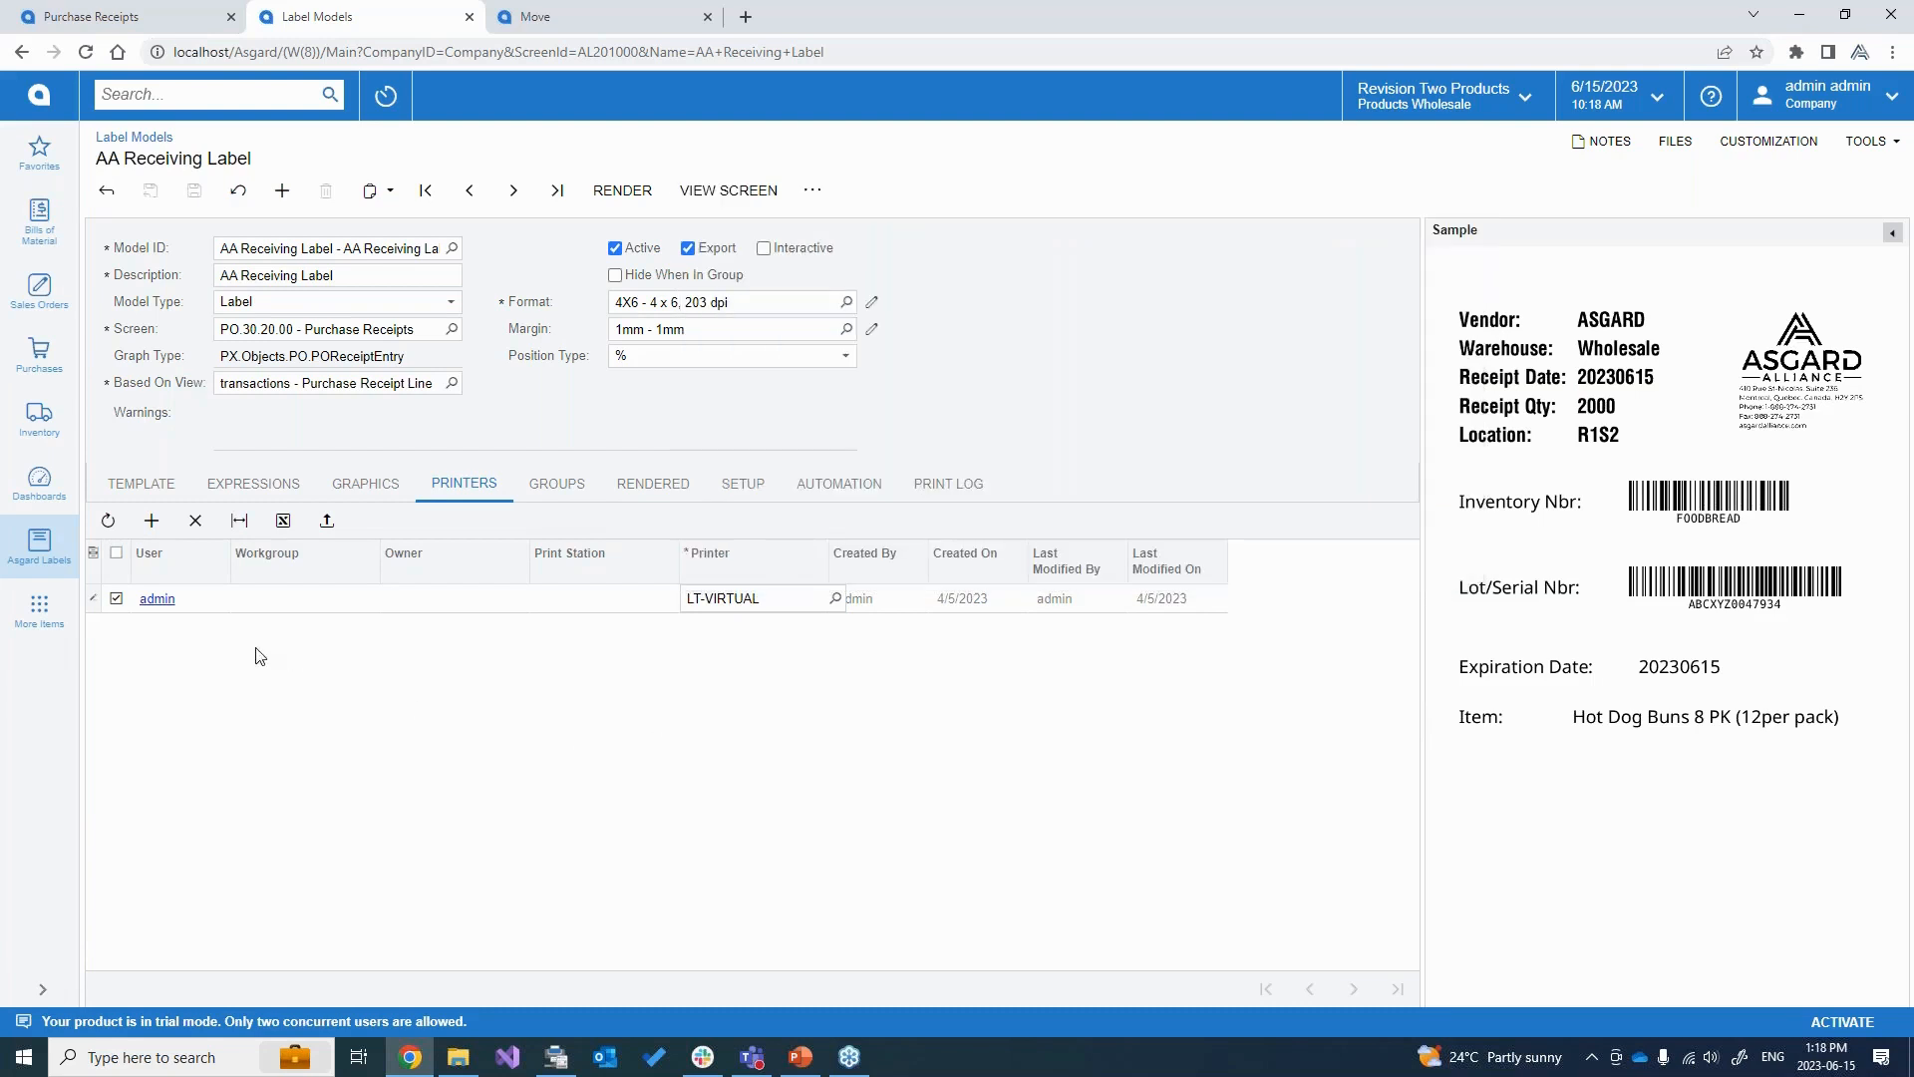
Clear the user on the LT-VIRTUAL printer row and assign it to the Assembly and Production workgroup.
left_click(205, 601)
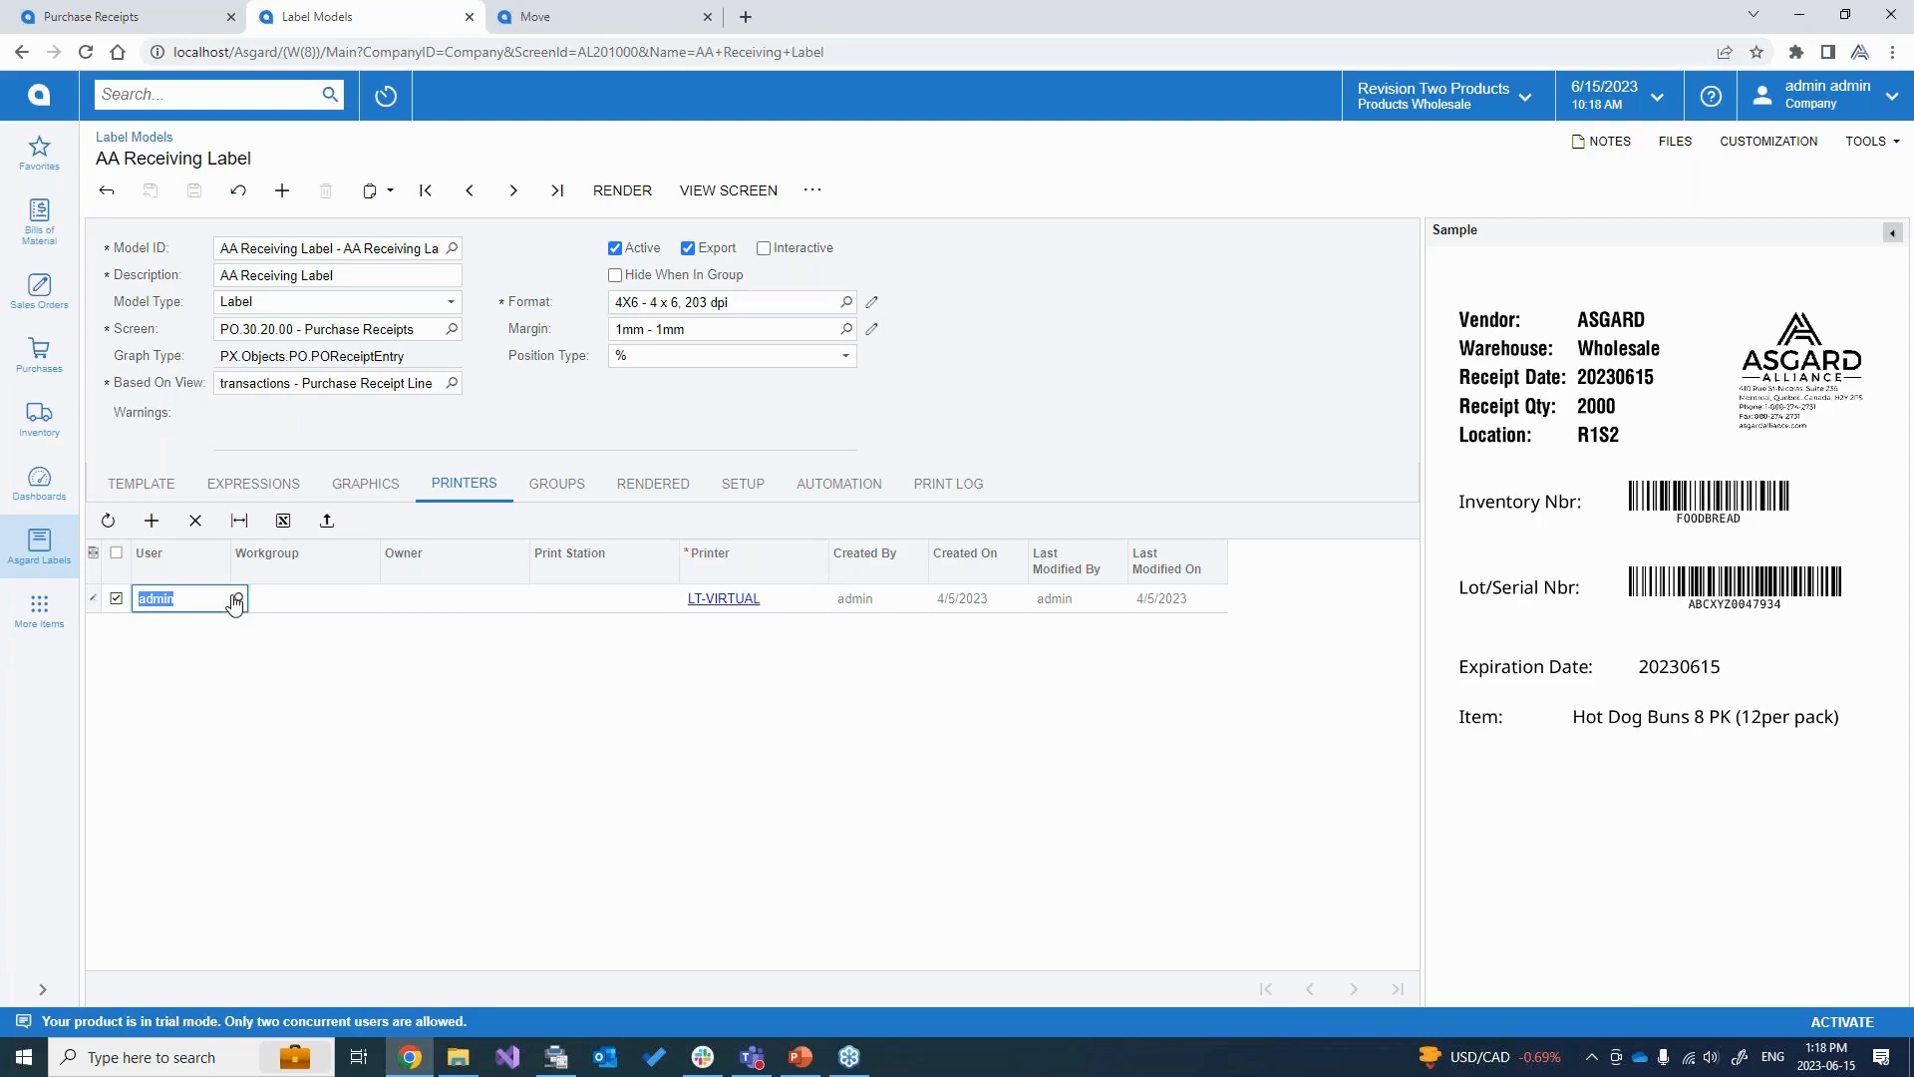
key("BackSpace")
left_click(339, 603)
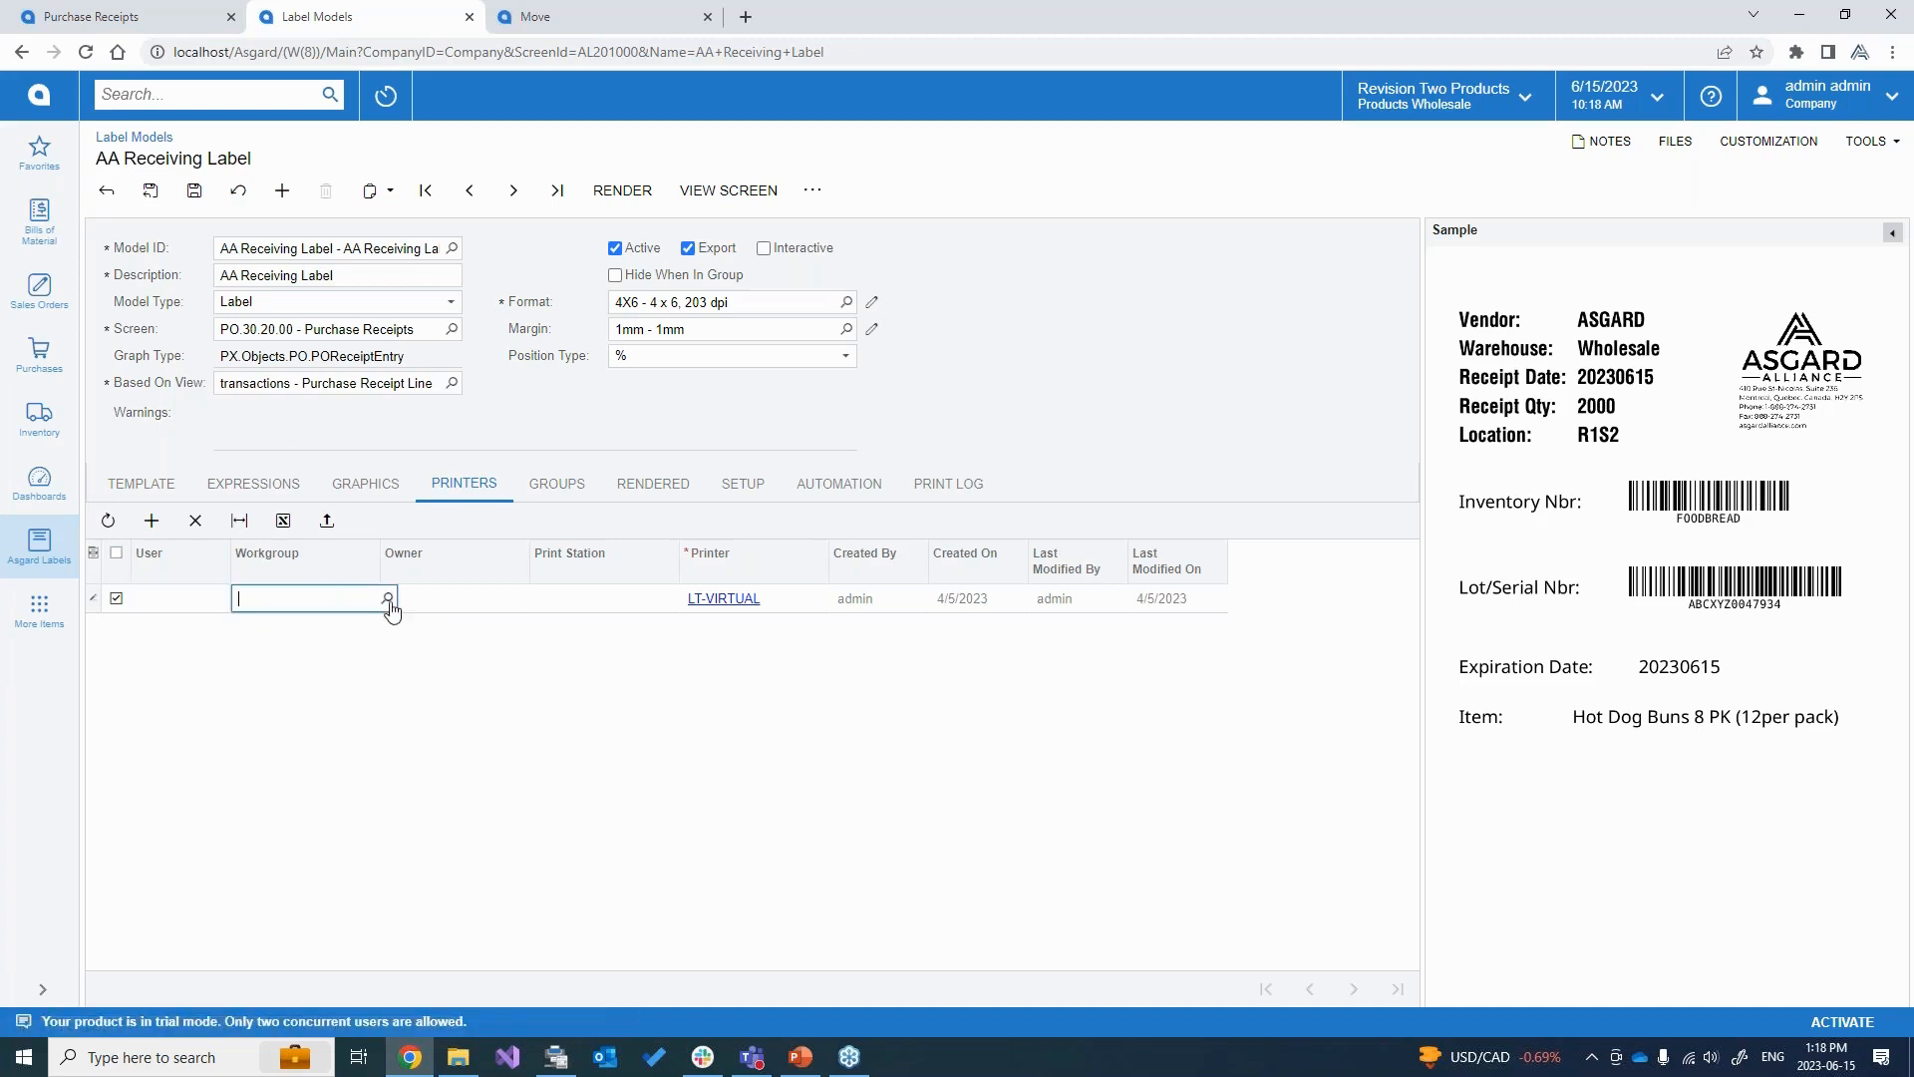
left_click(387, 598)
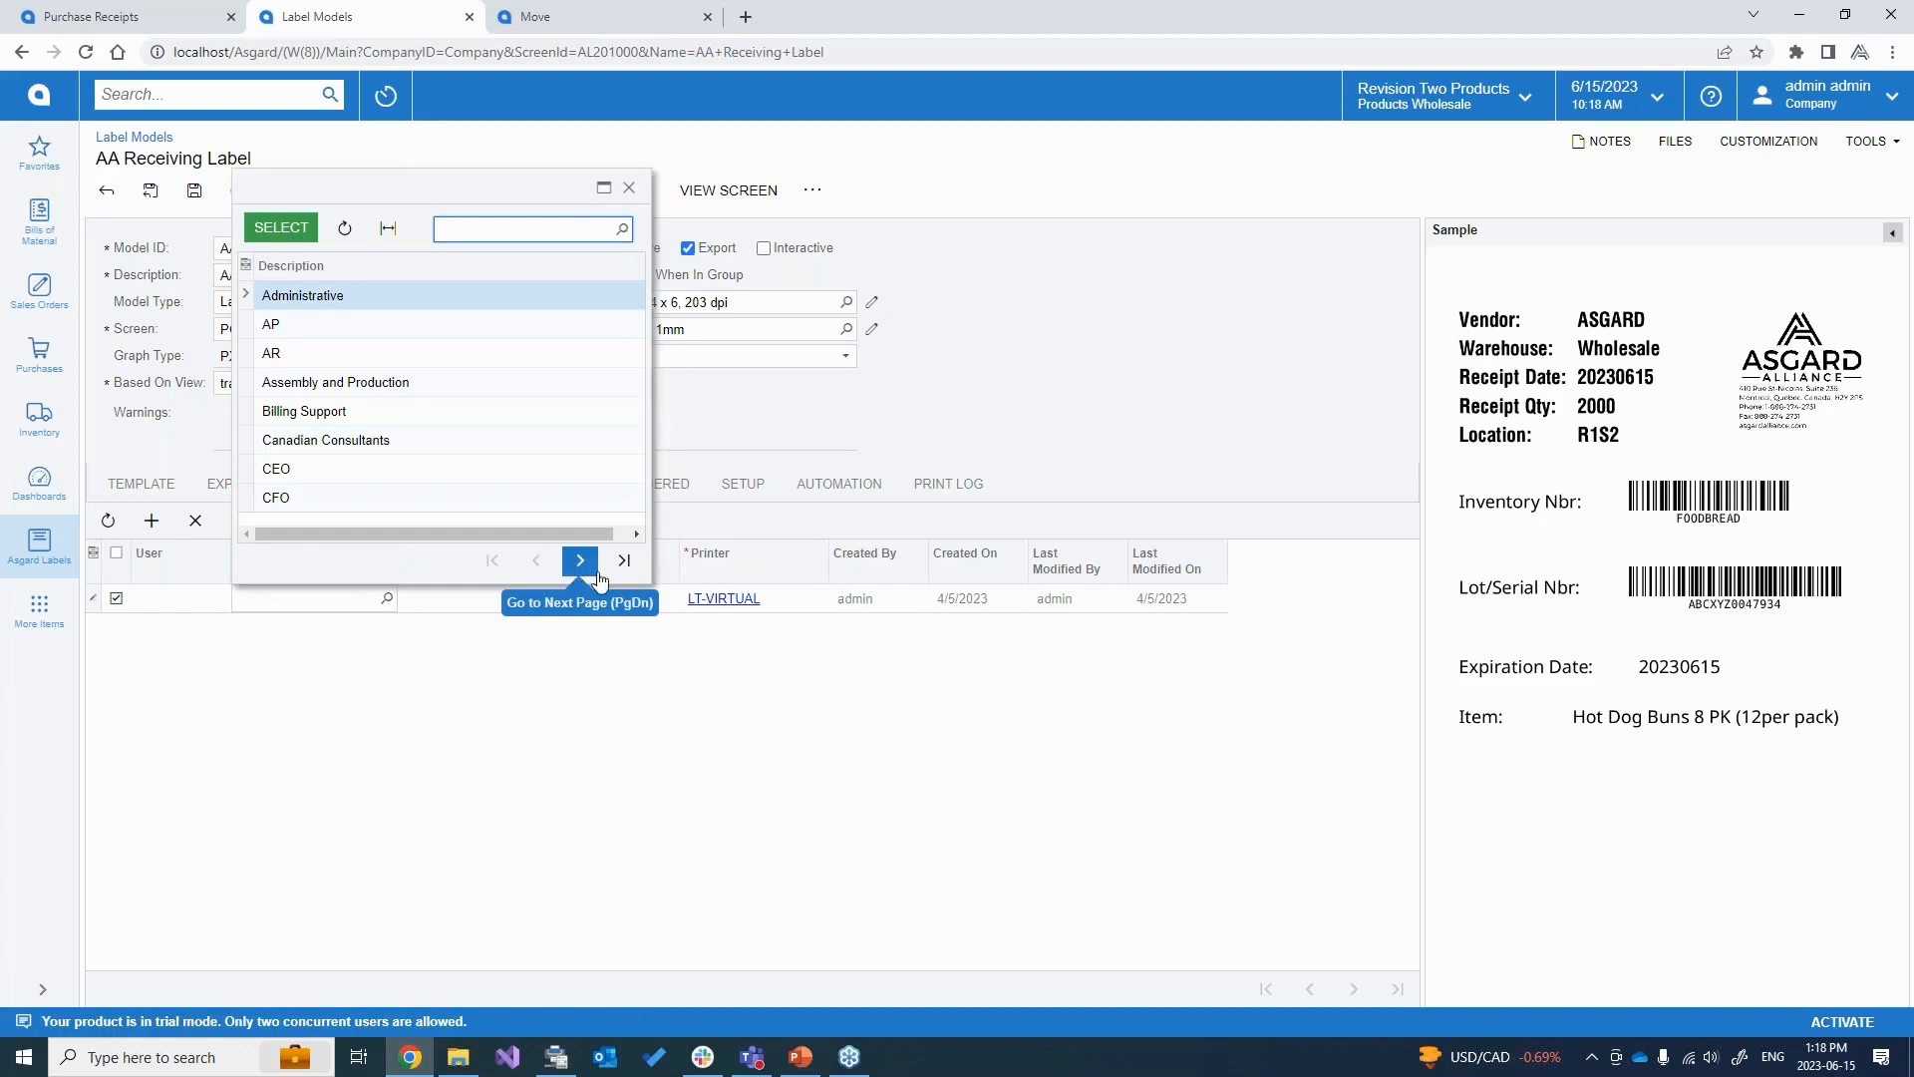
double_click(431, 389)
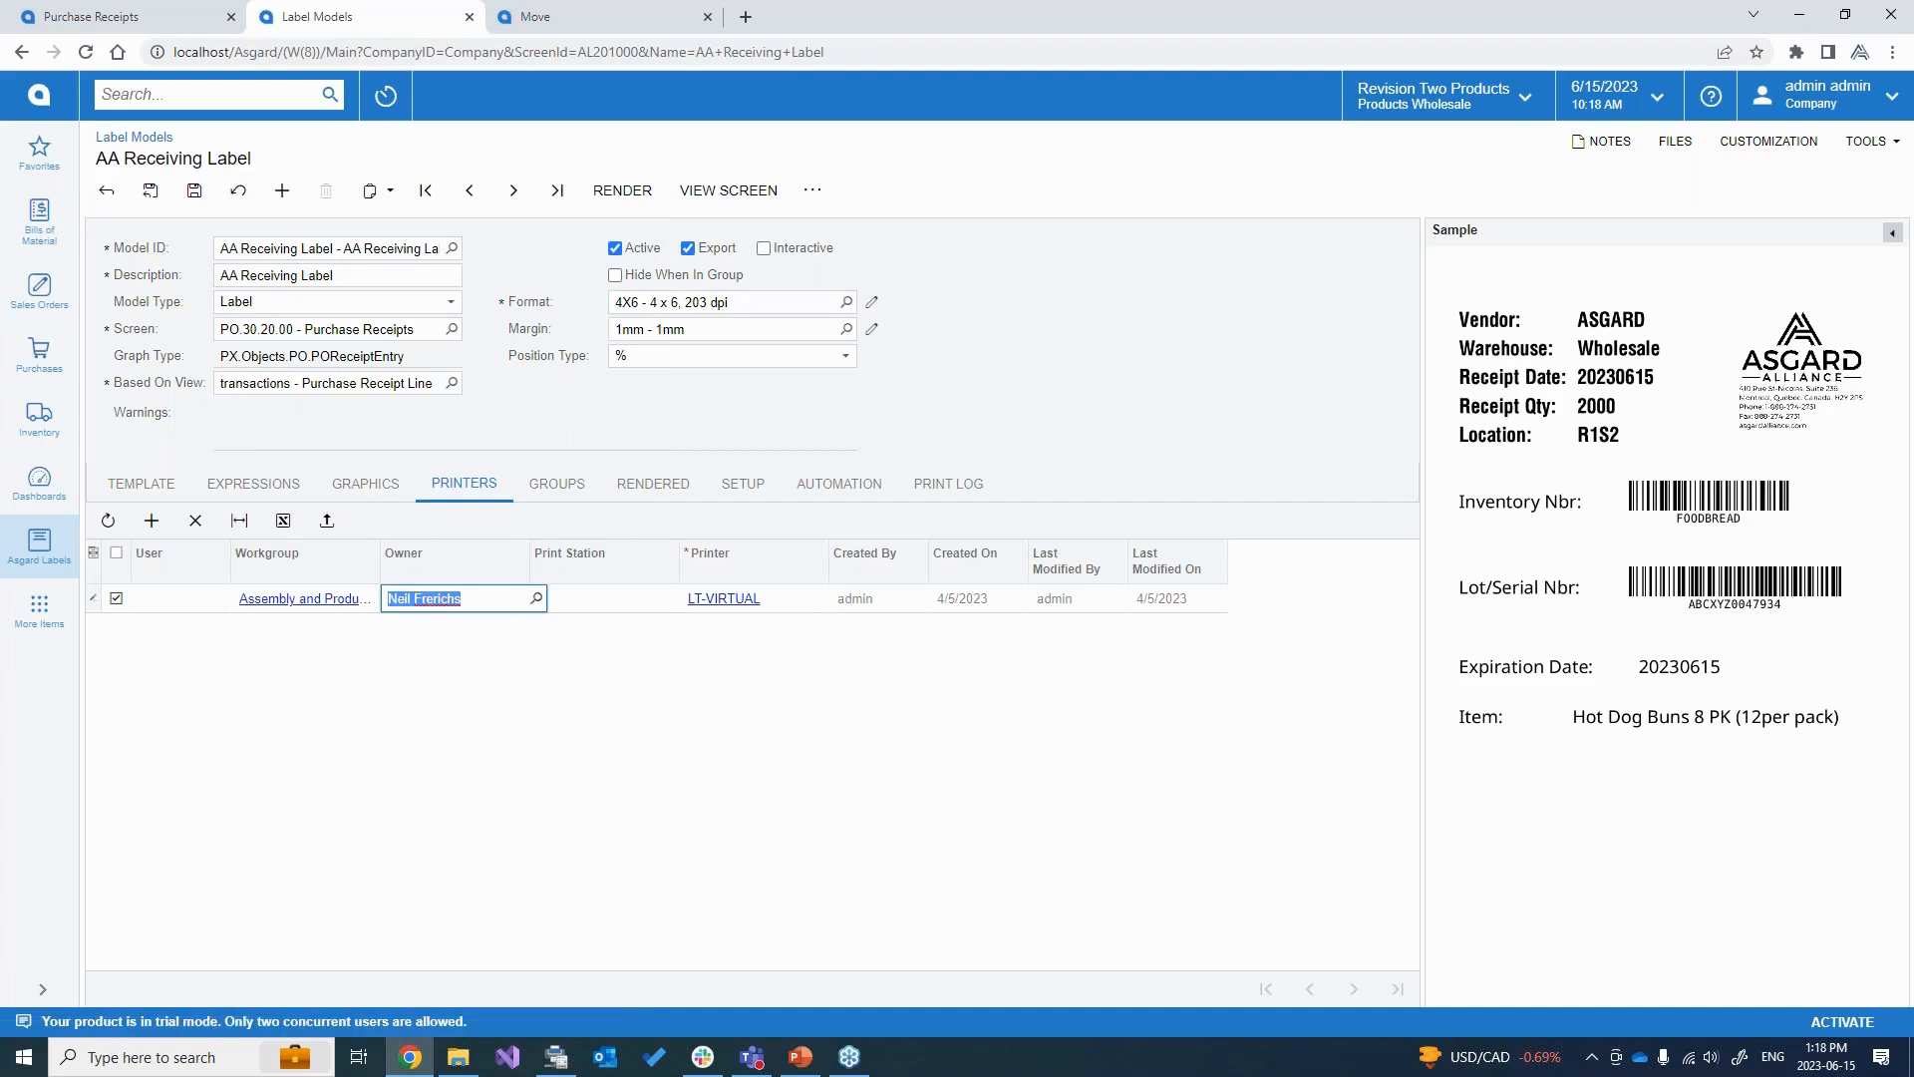
Look up the owner choices for the LT-VIRTUAL printer row and clear its owner.
left_click(537, 598)
left_click(329, 660)
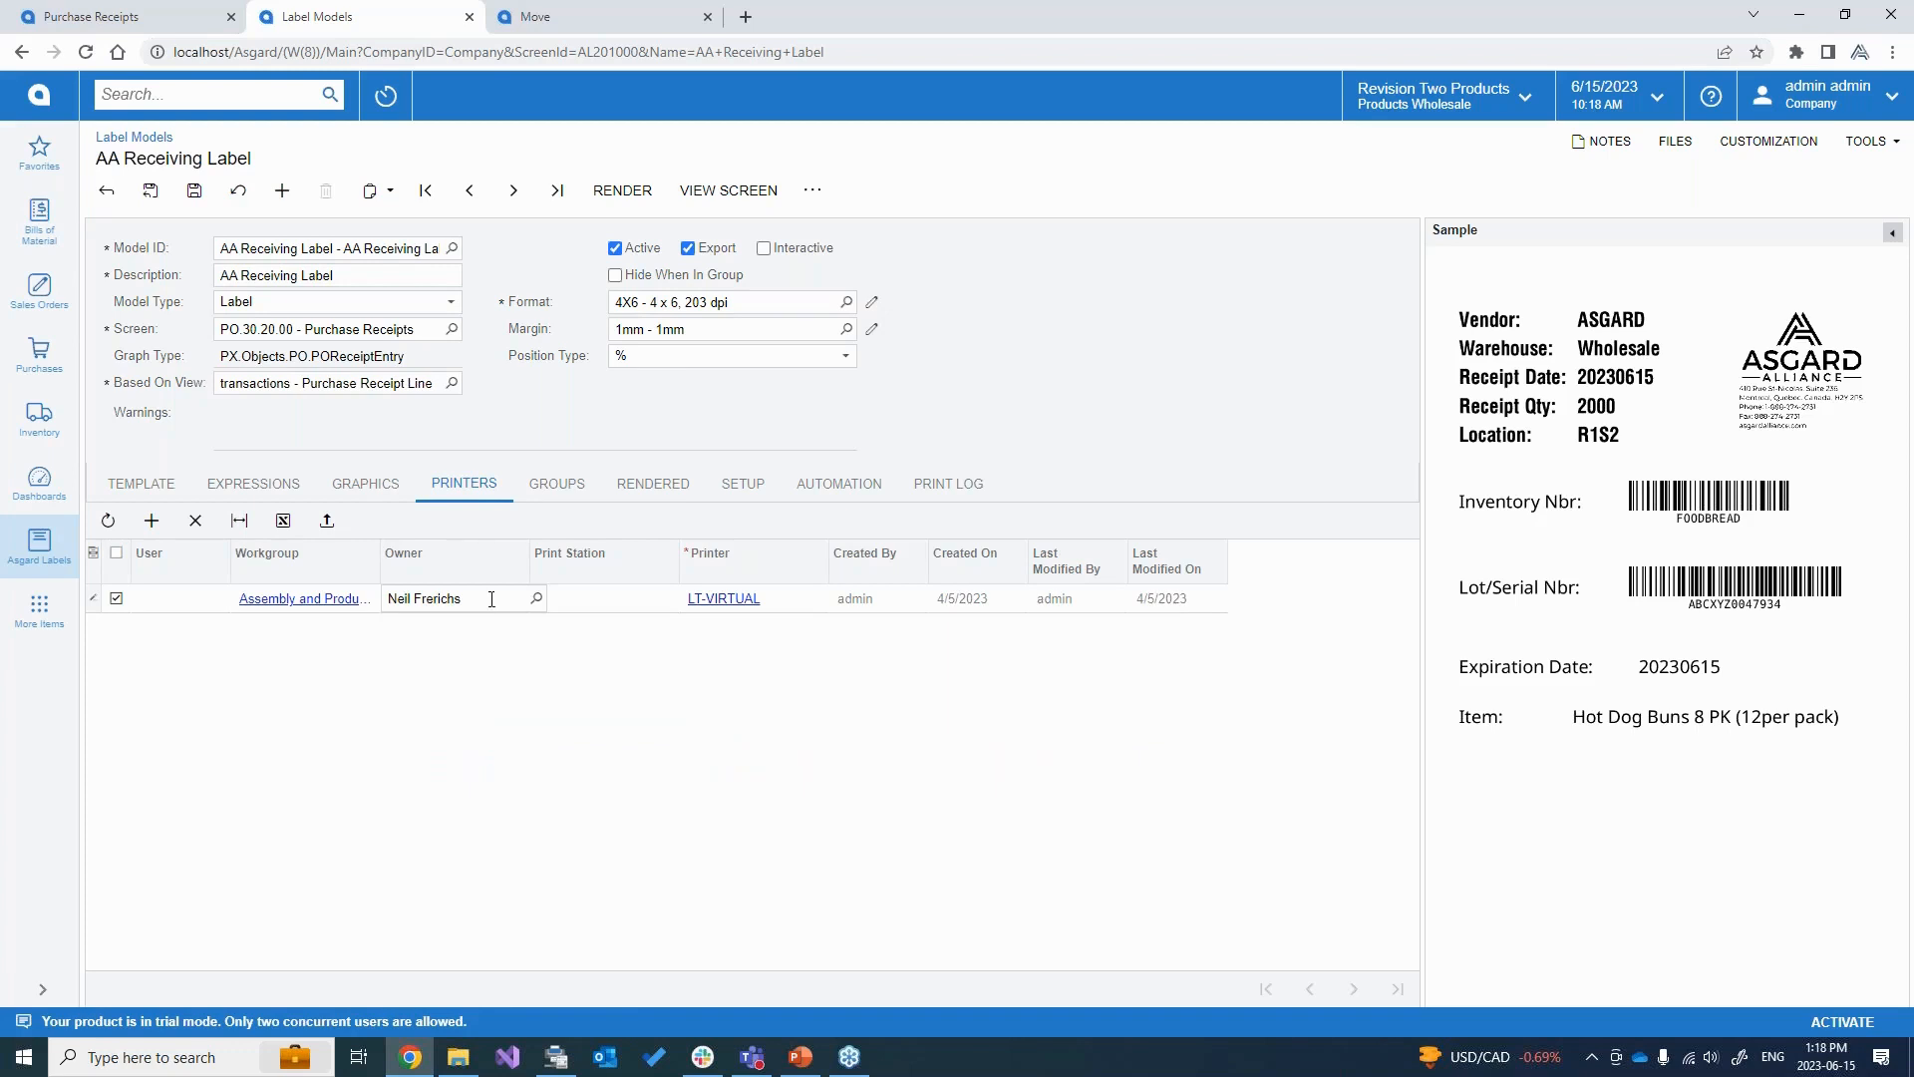
triple_click(492, 598)
key("BackSpace")
Review the print stations available for the LT-VIRTUAL printer row without selecting one.
left_click(640, 597)
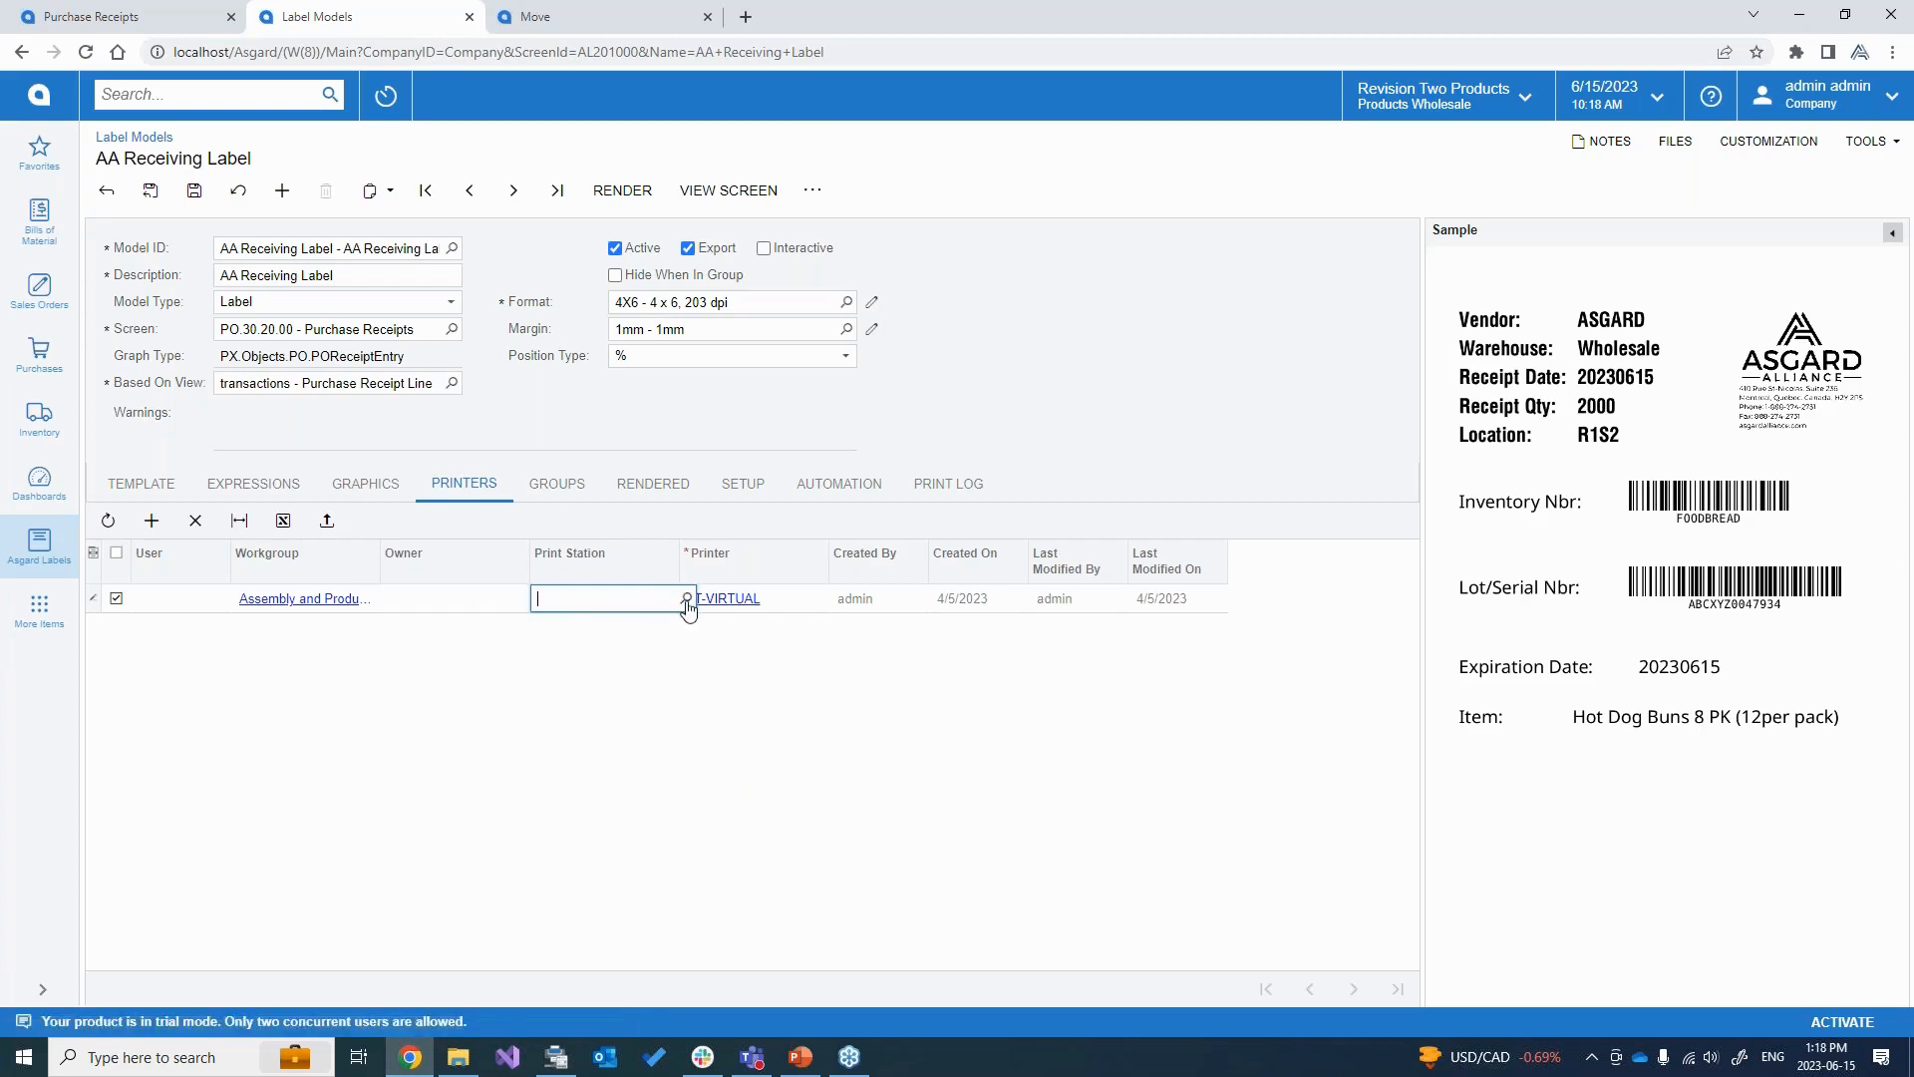
left_click(687, 598)
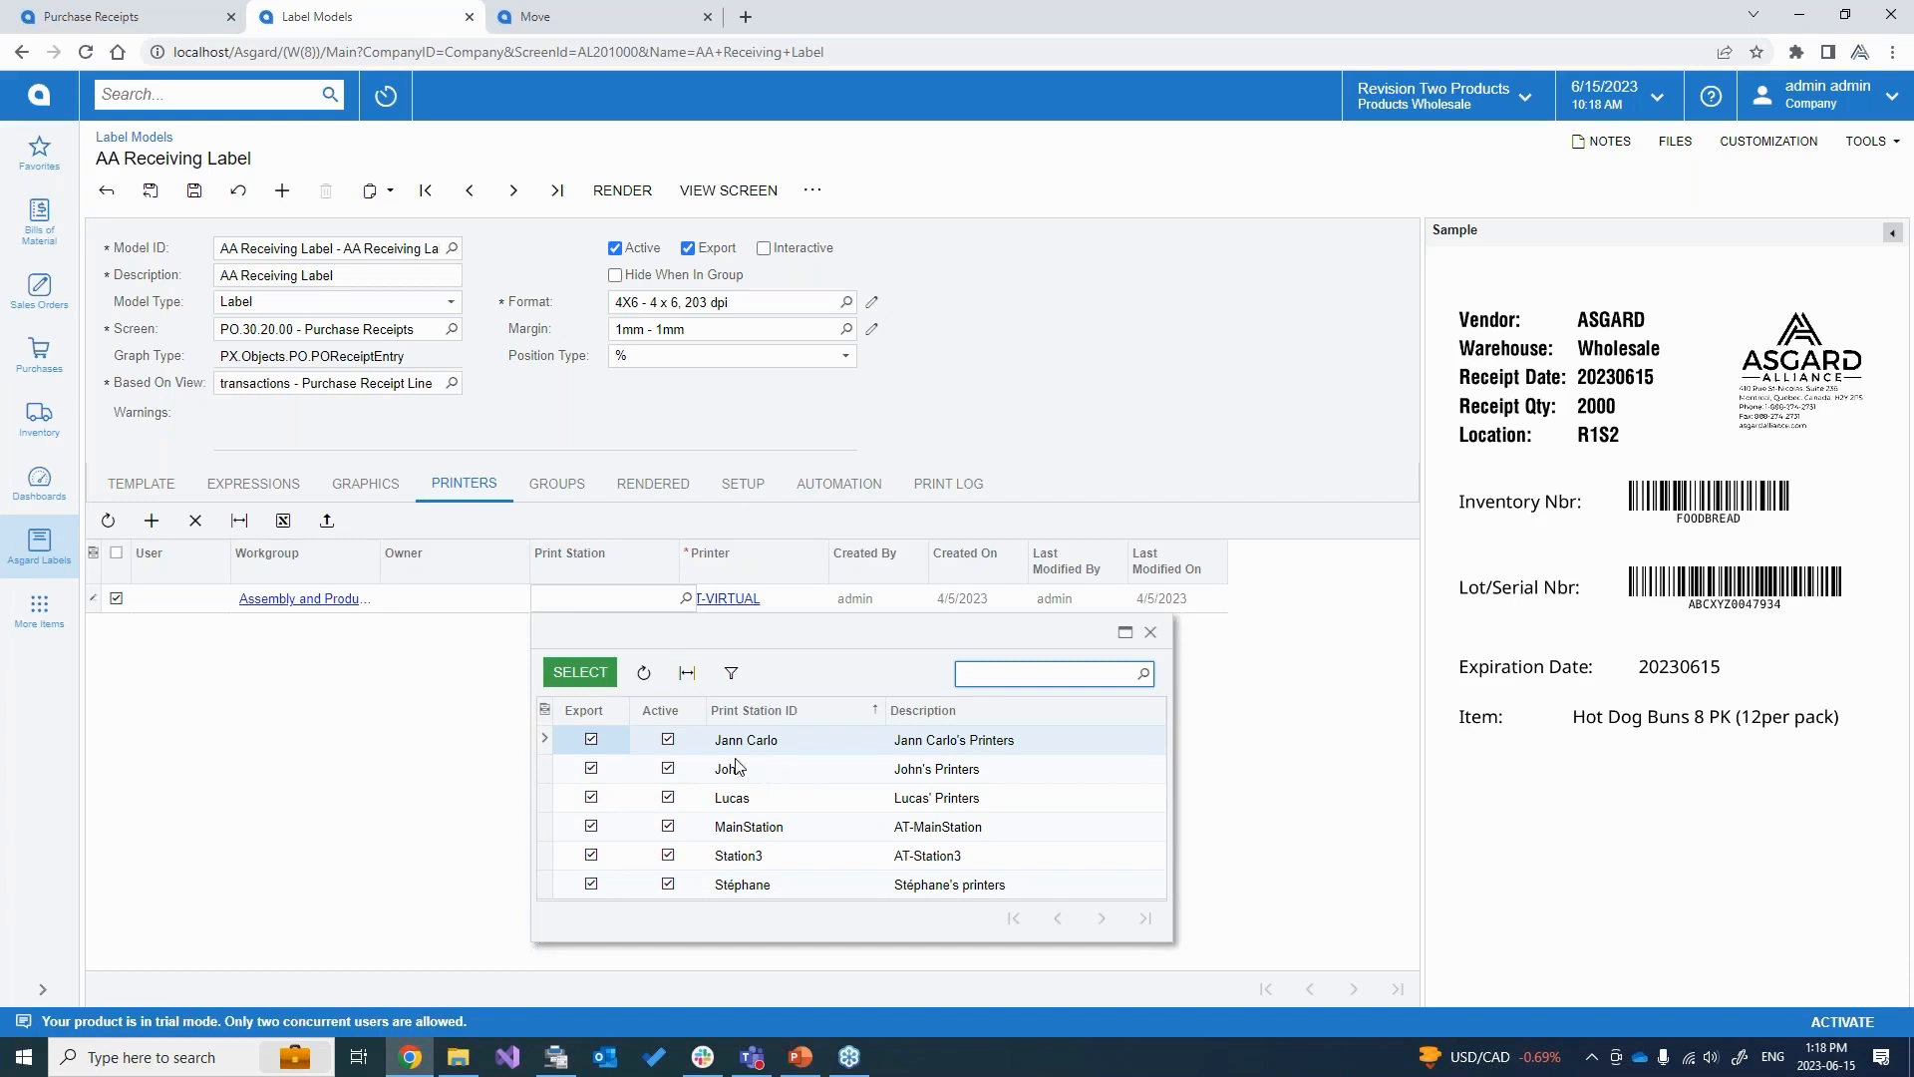
left_click(387, 698)
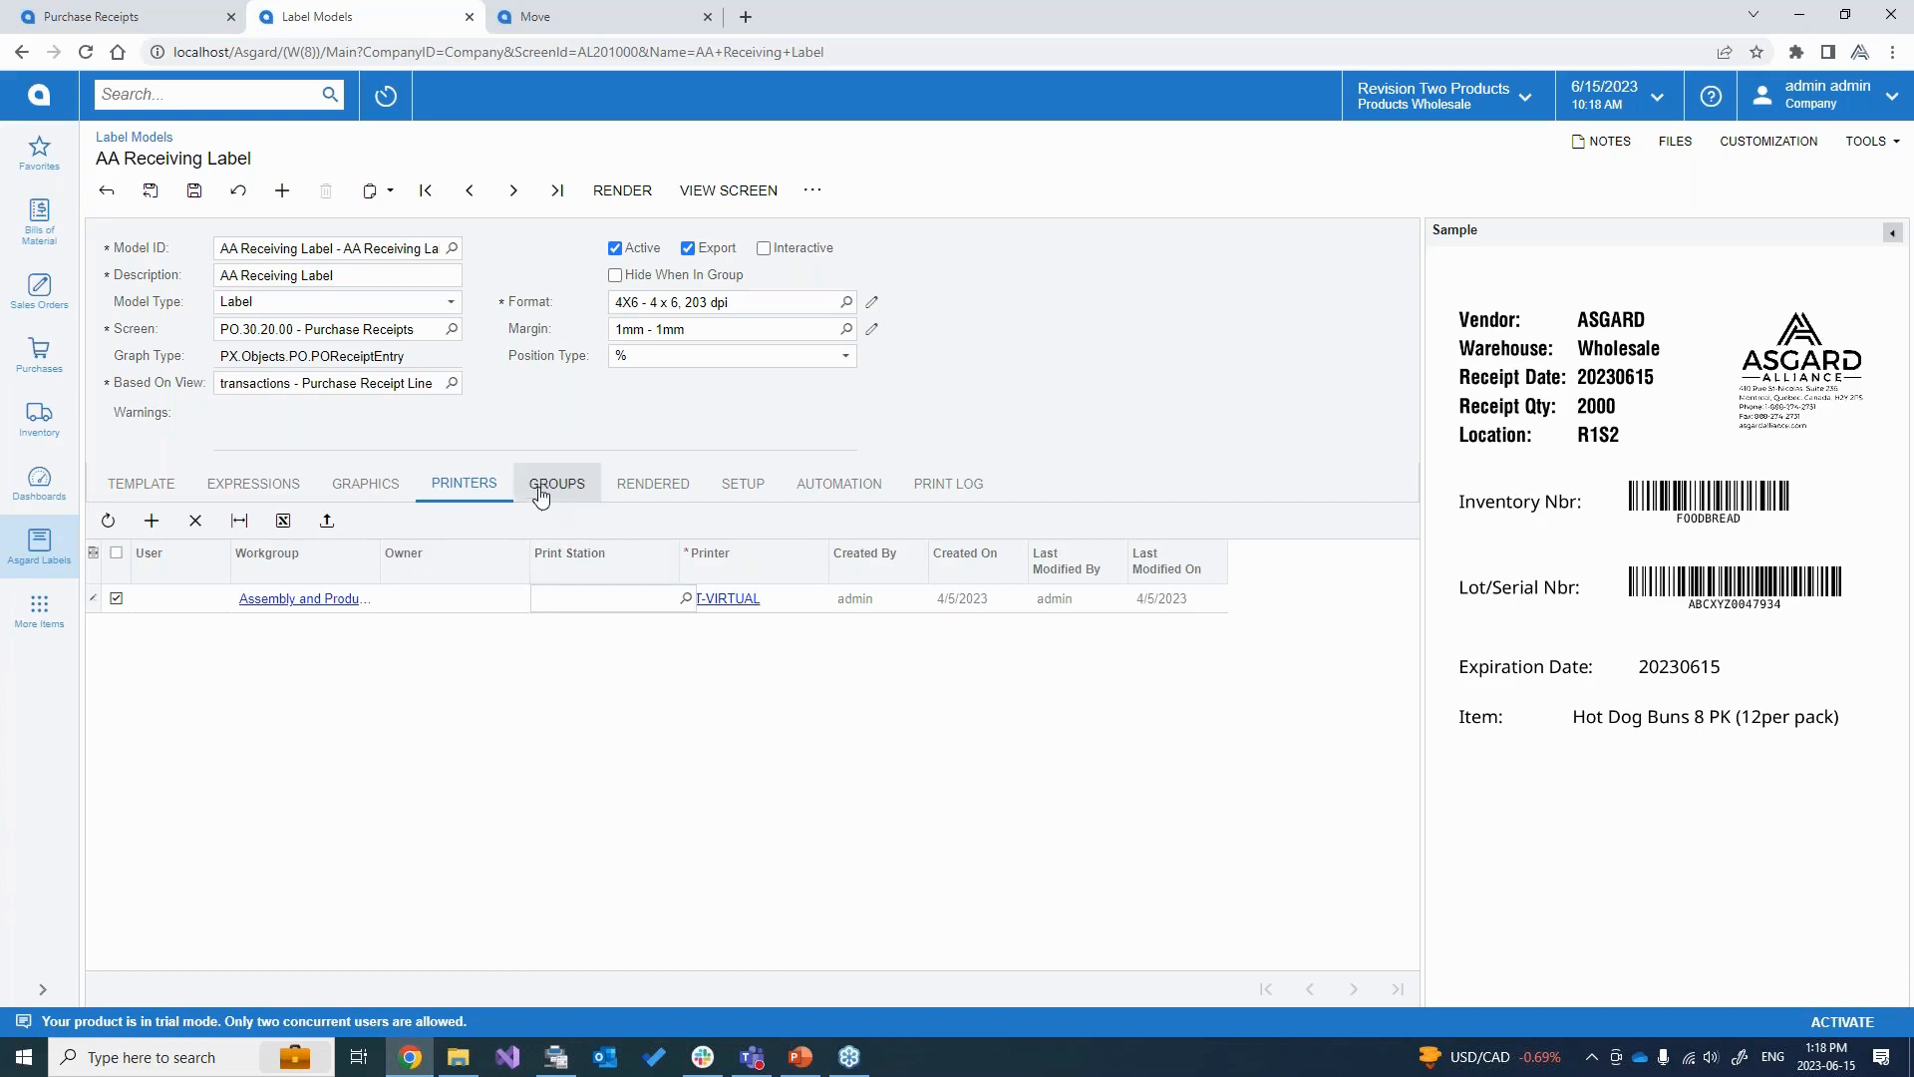
Inspect the label model's Enabled when condition and compare the availability of AA Receiving Label on receipts PR001743 and PR001744.
left_click(743, 487)
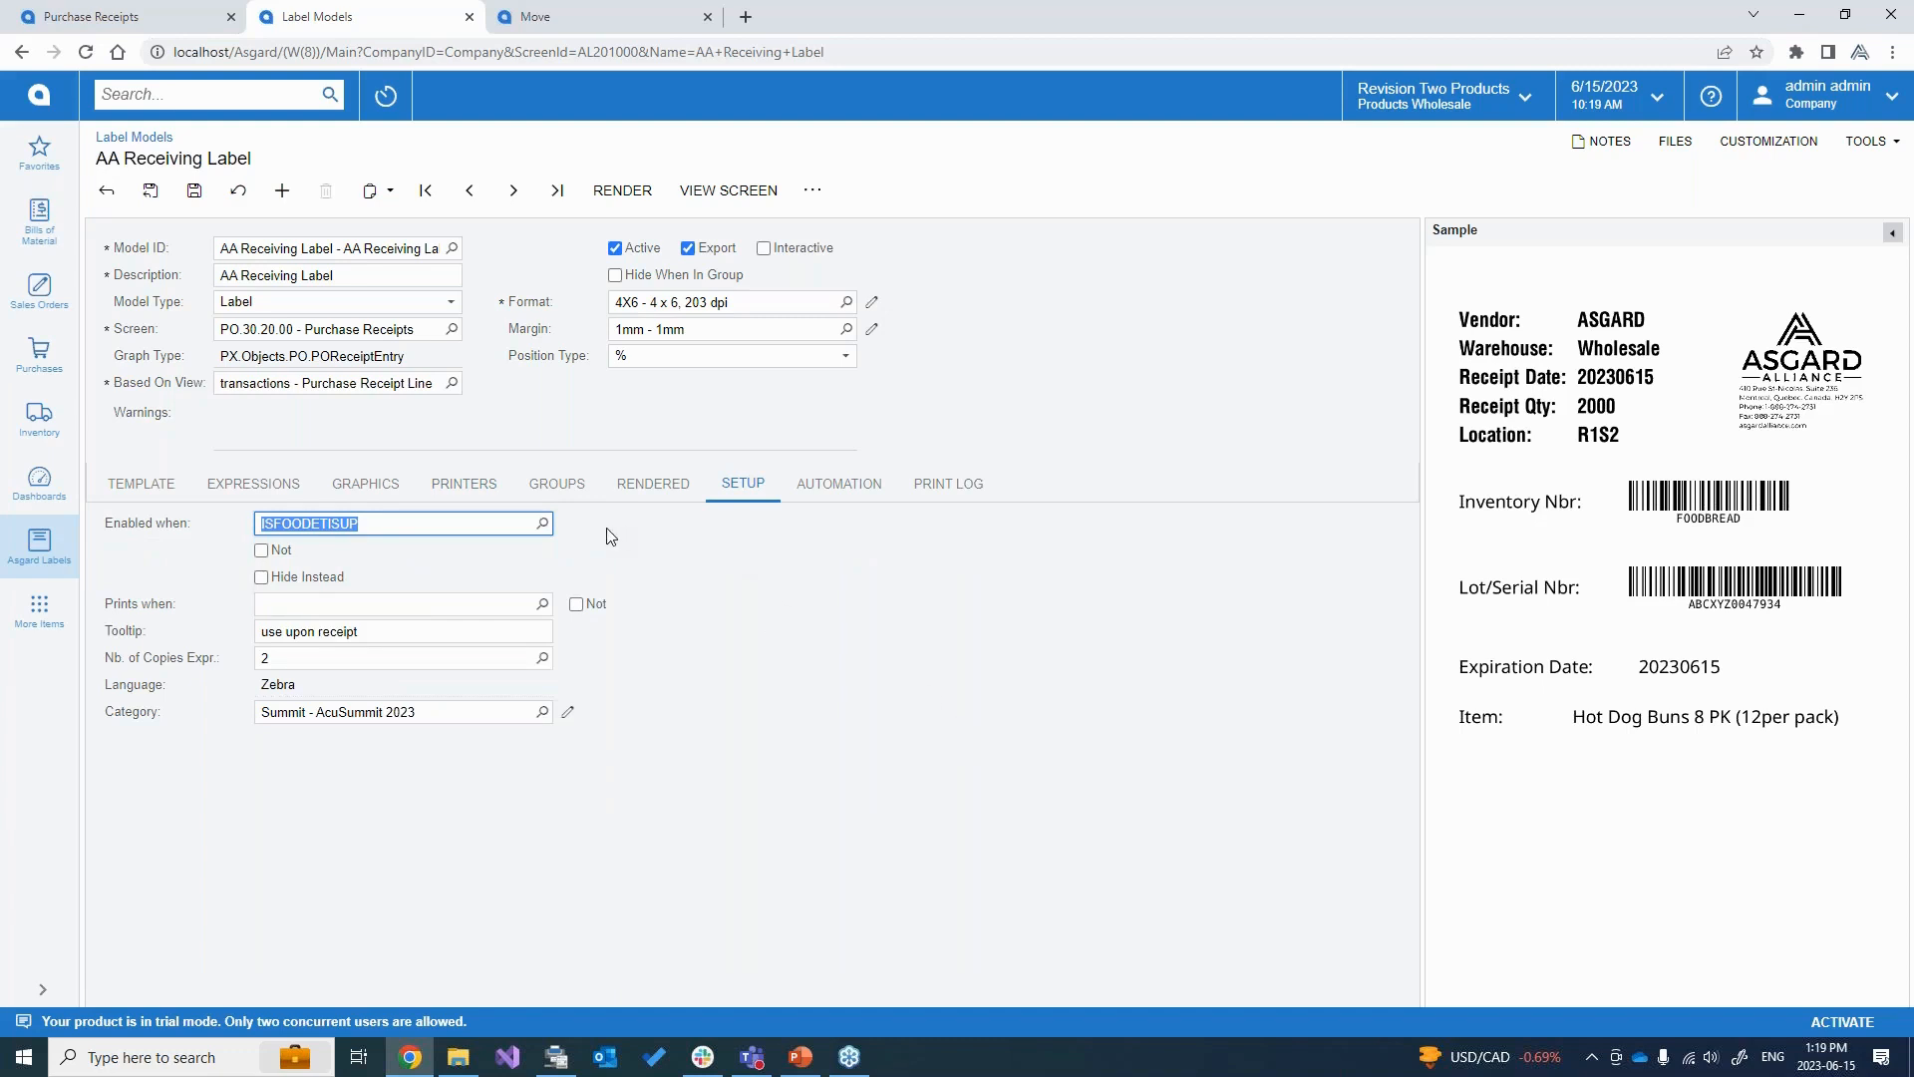
left_click(639, 530)
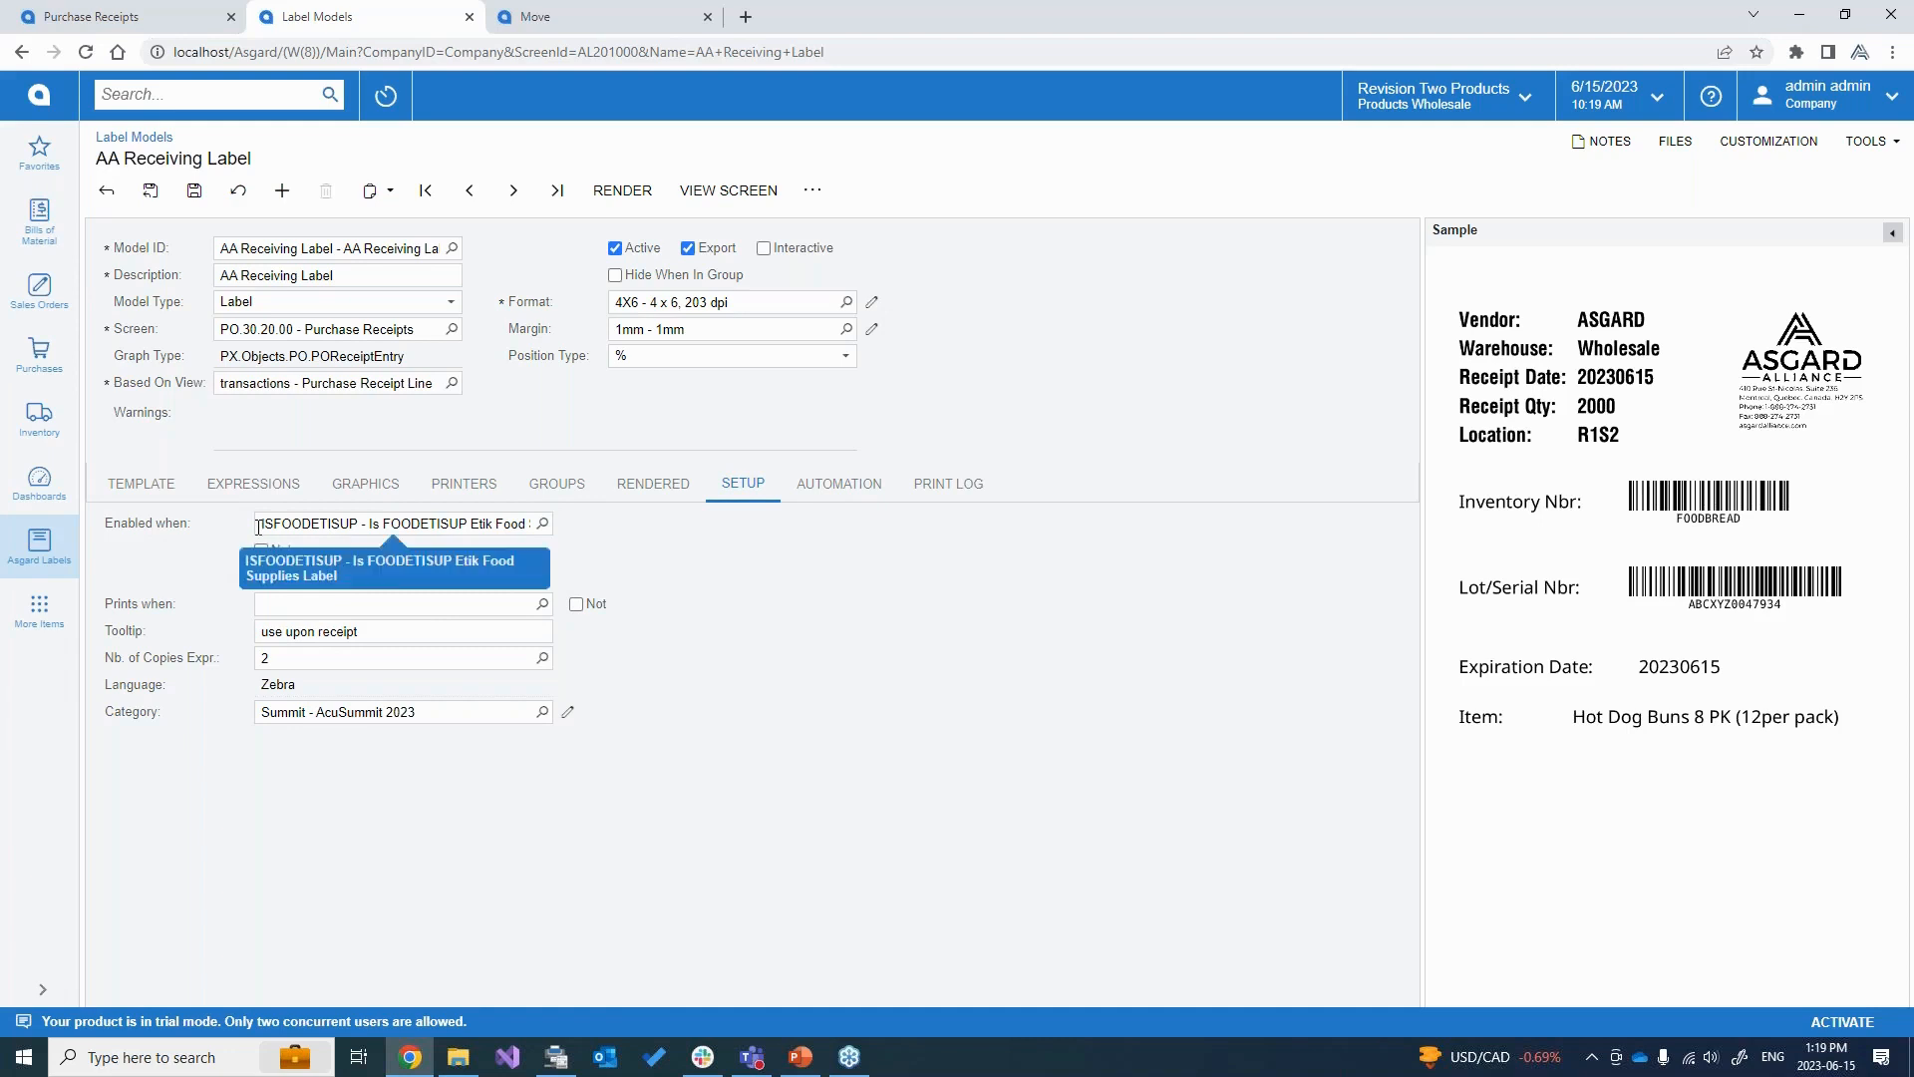
left_click(133, 12)
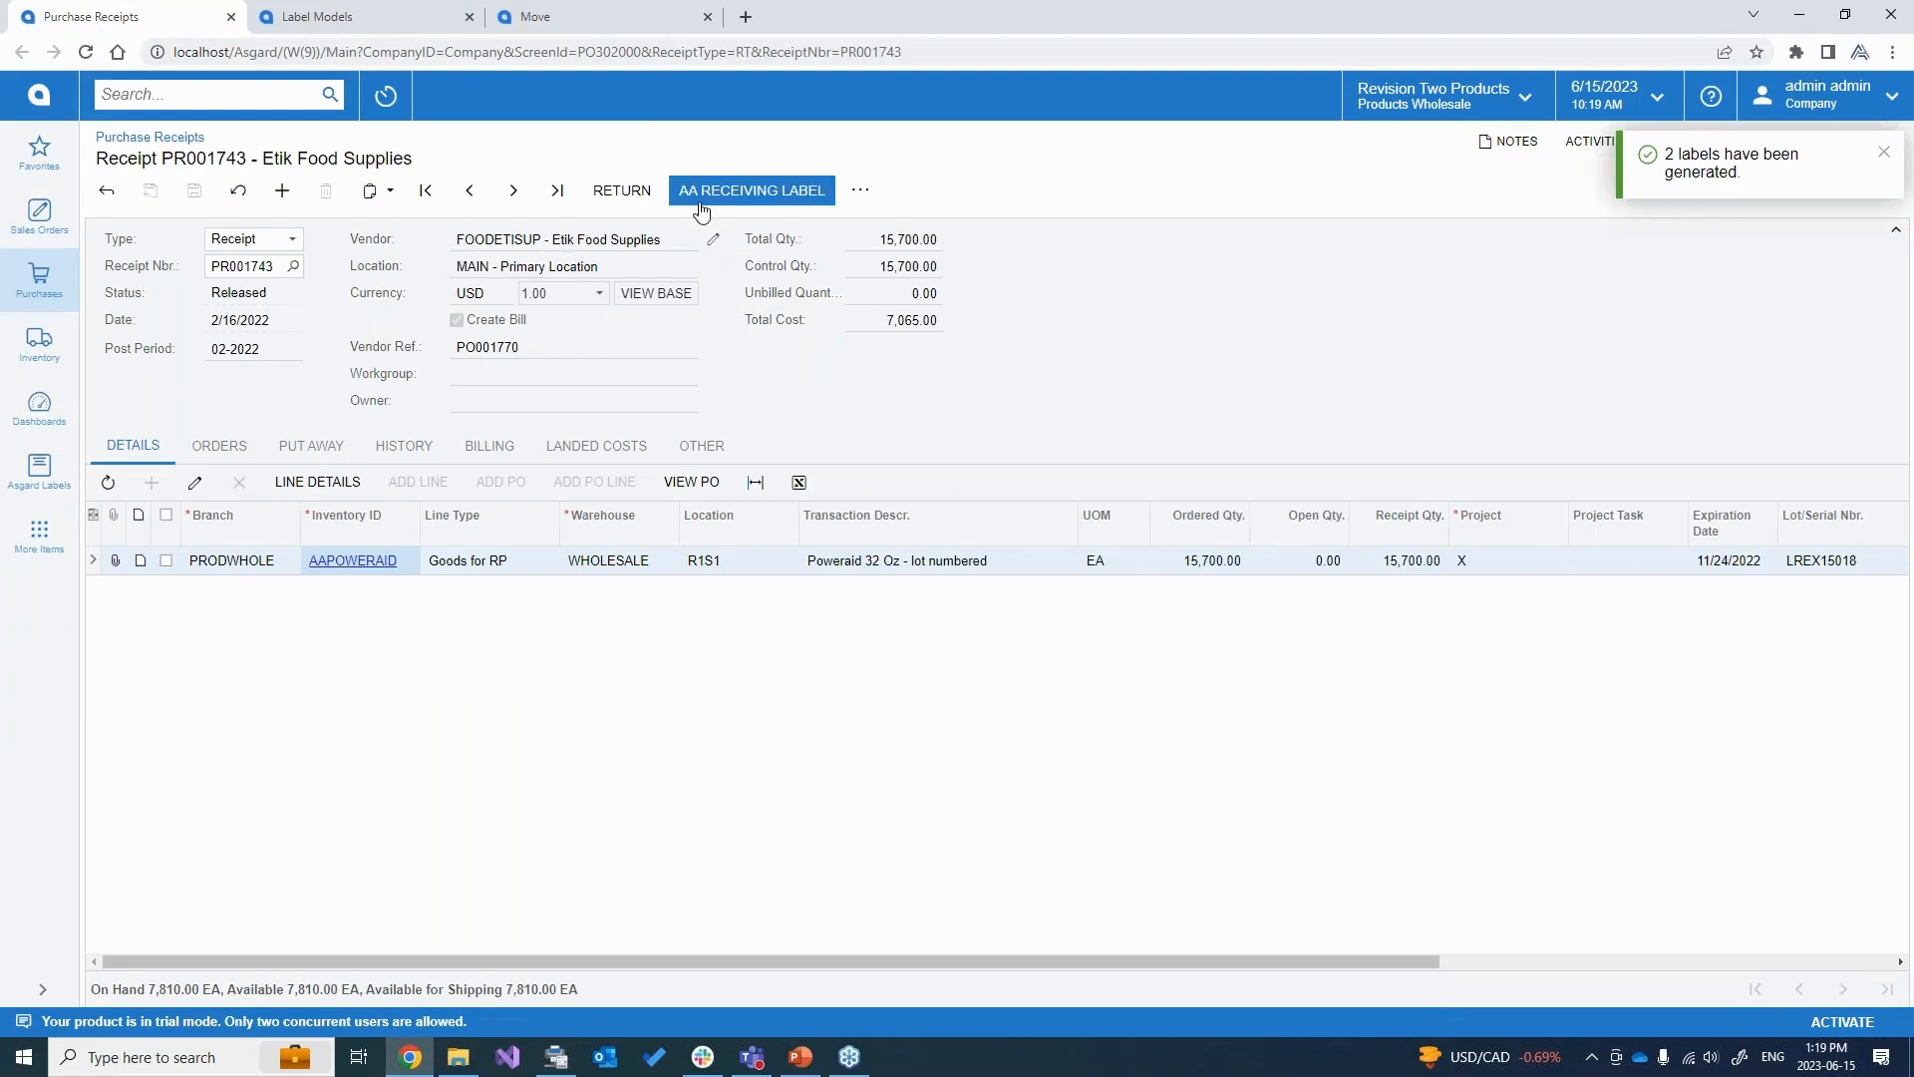
left_click(516, 198)
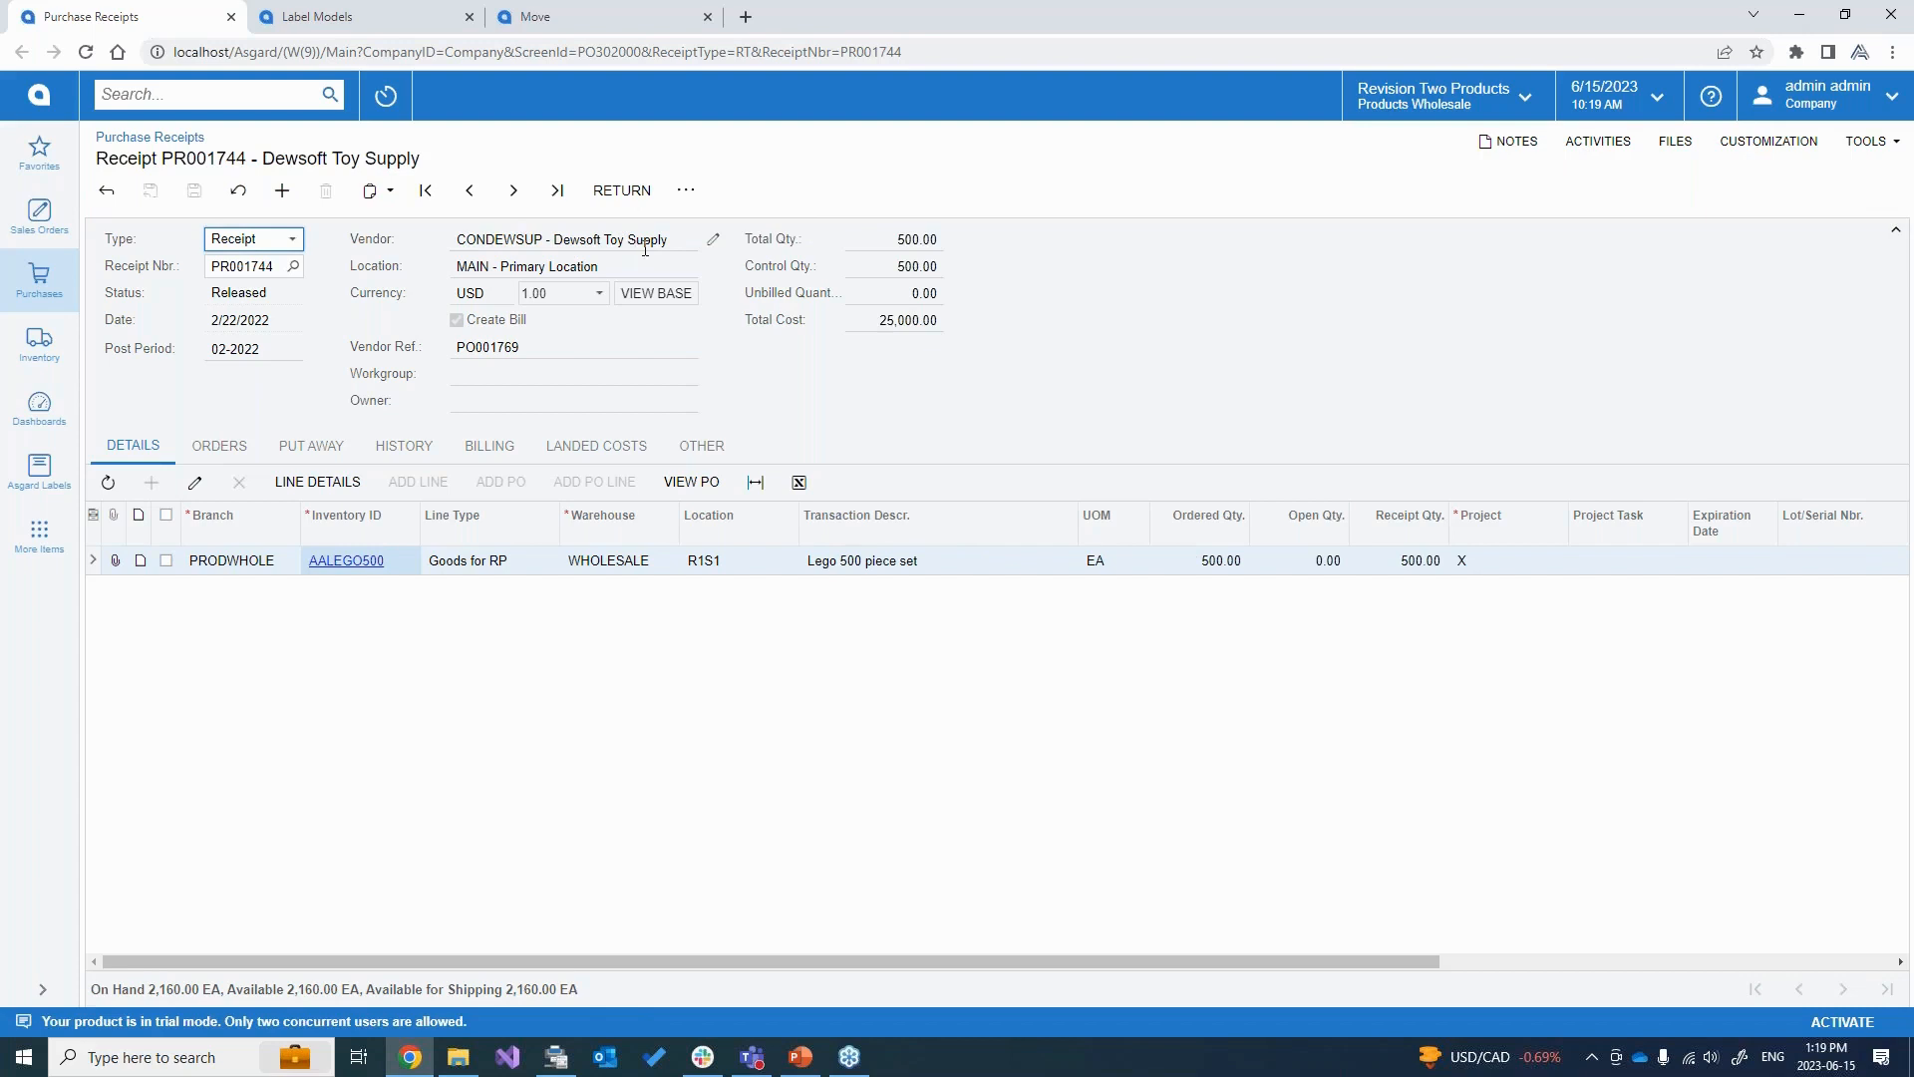
left_click(695, 200)
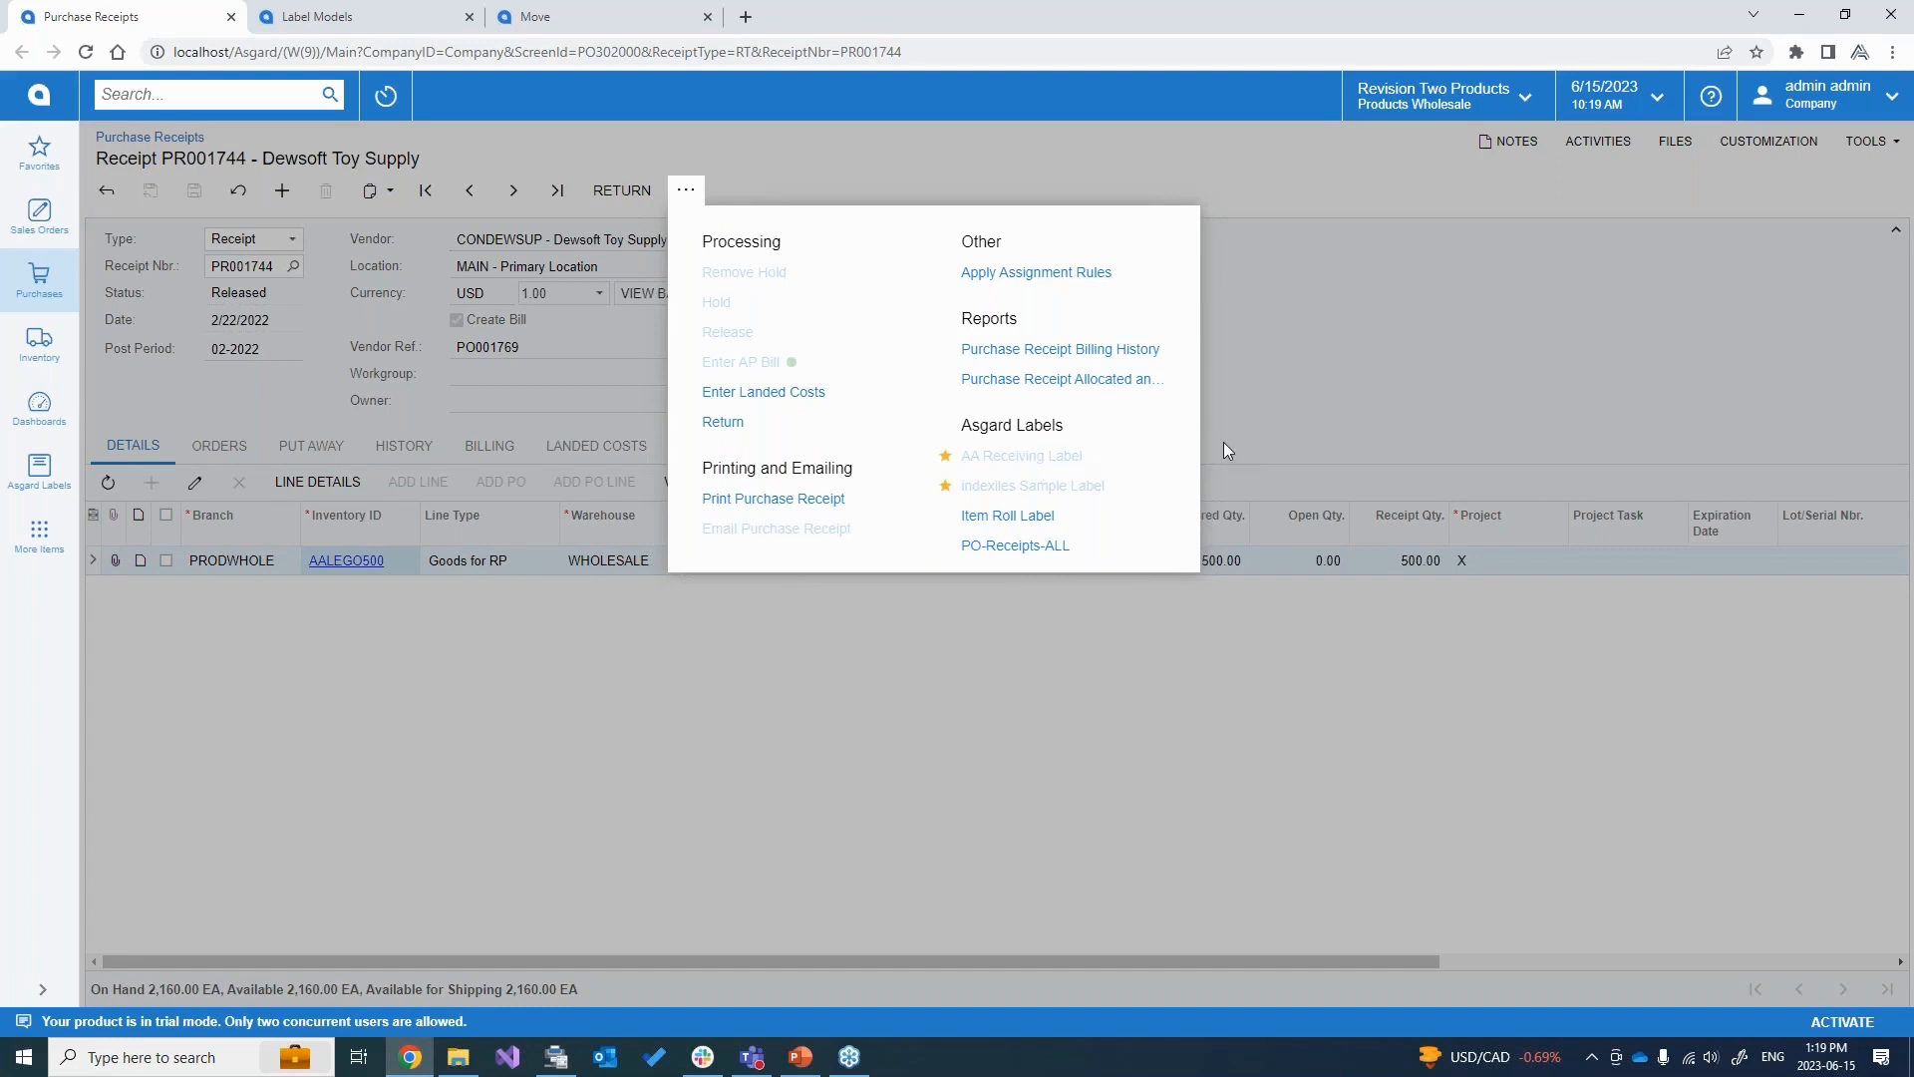
left_click(1317, 408)
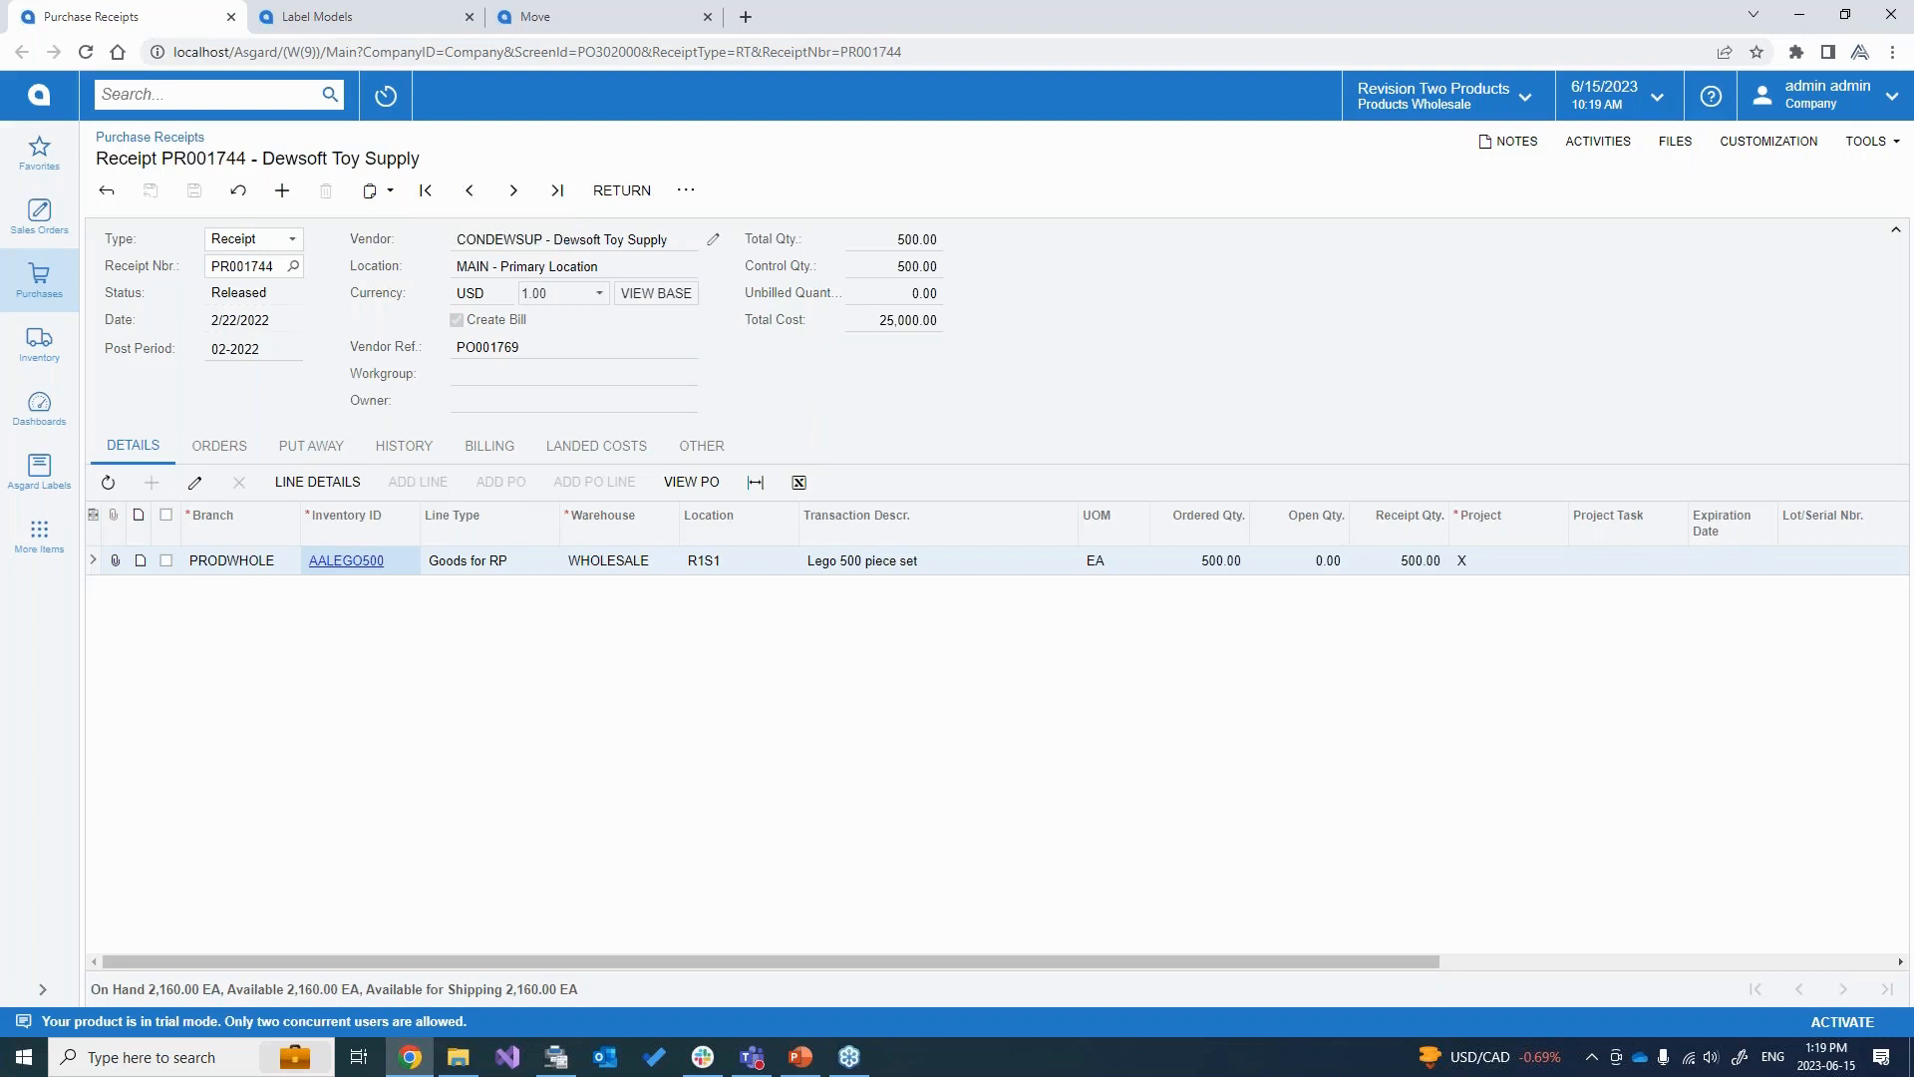
key("Page_Up")
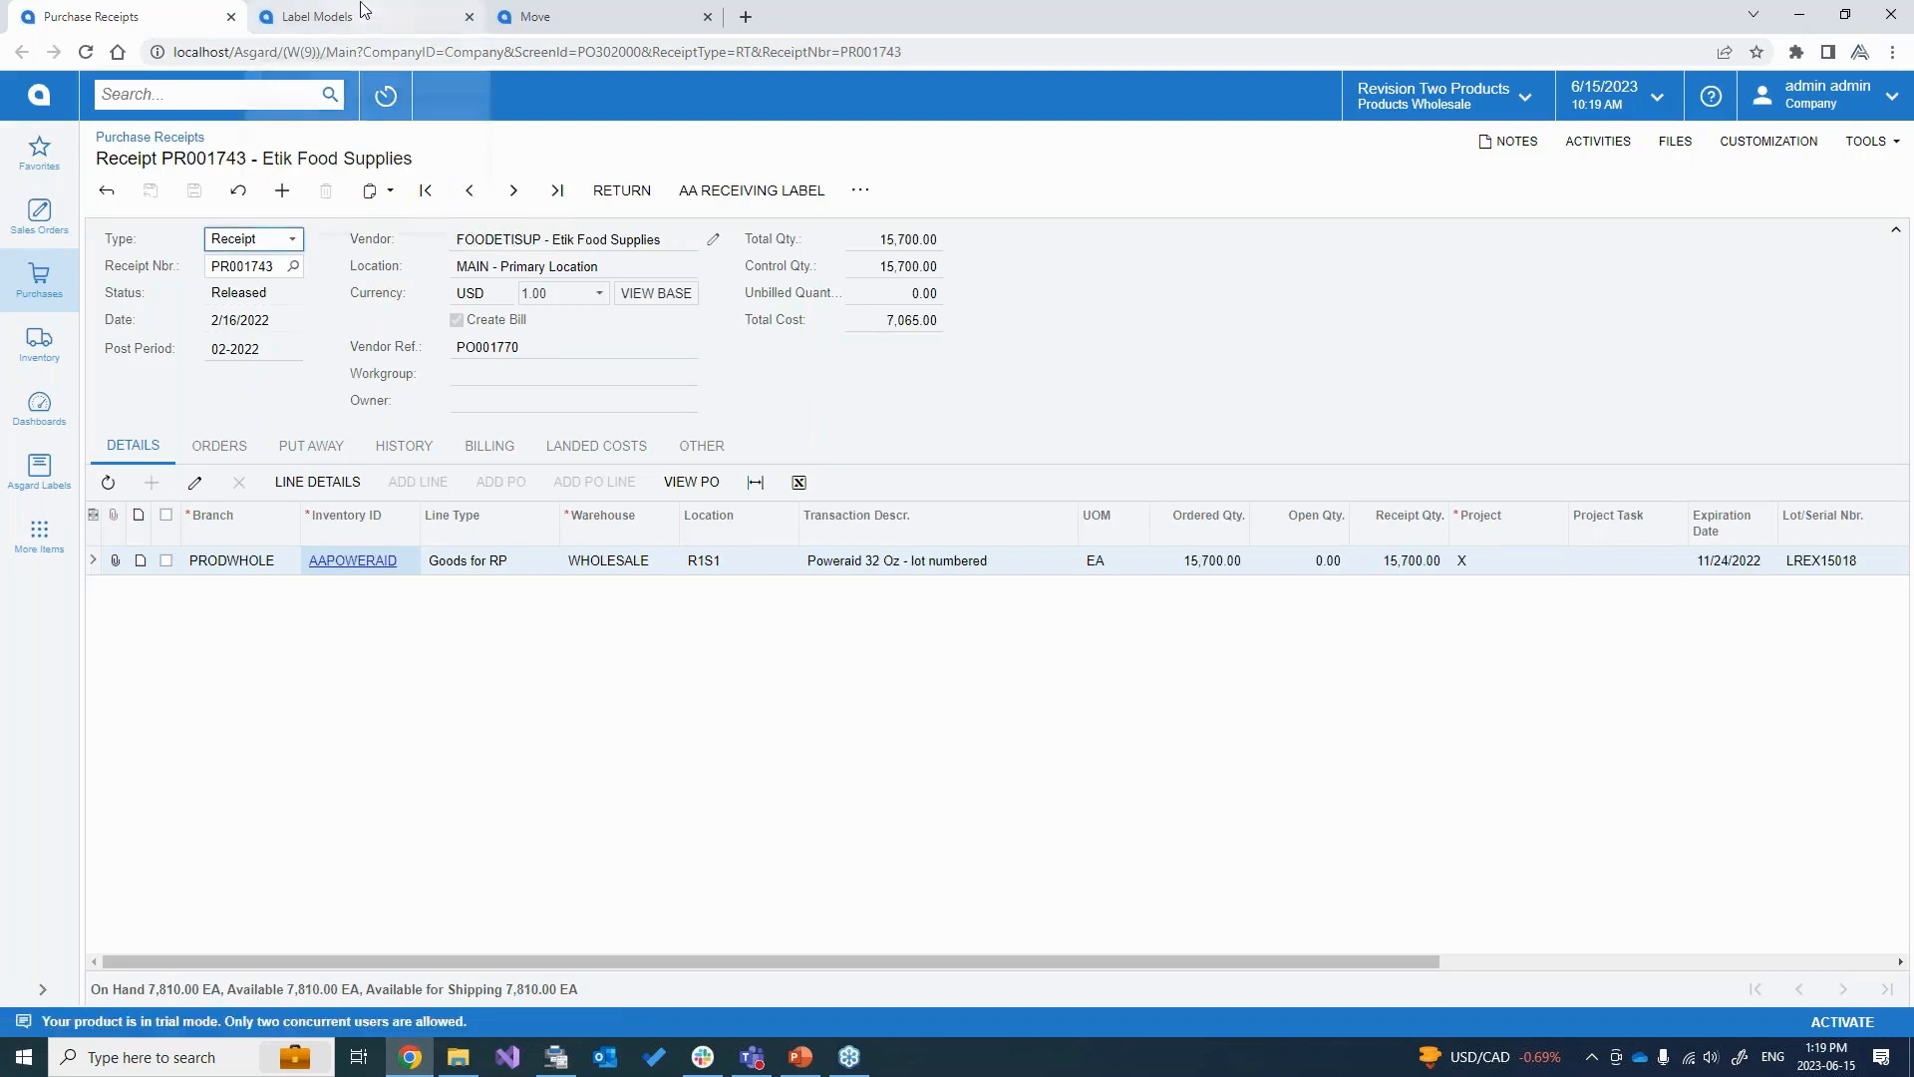
Return to the label model's setup and view the two generated label copies in Virtual ZPL Printer.
left_click(317, 13)
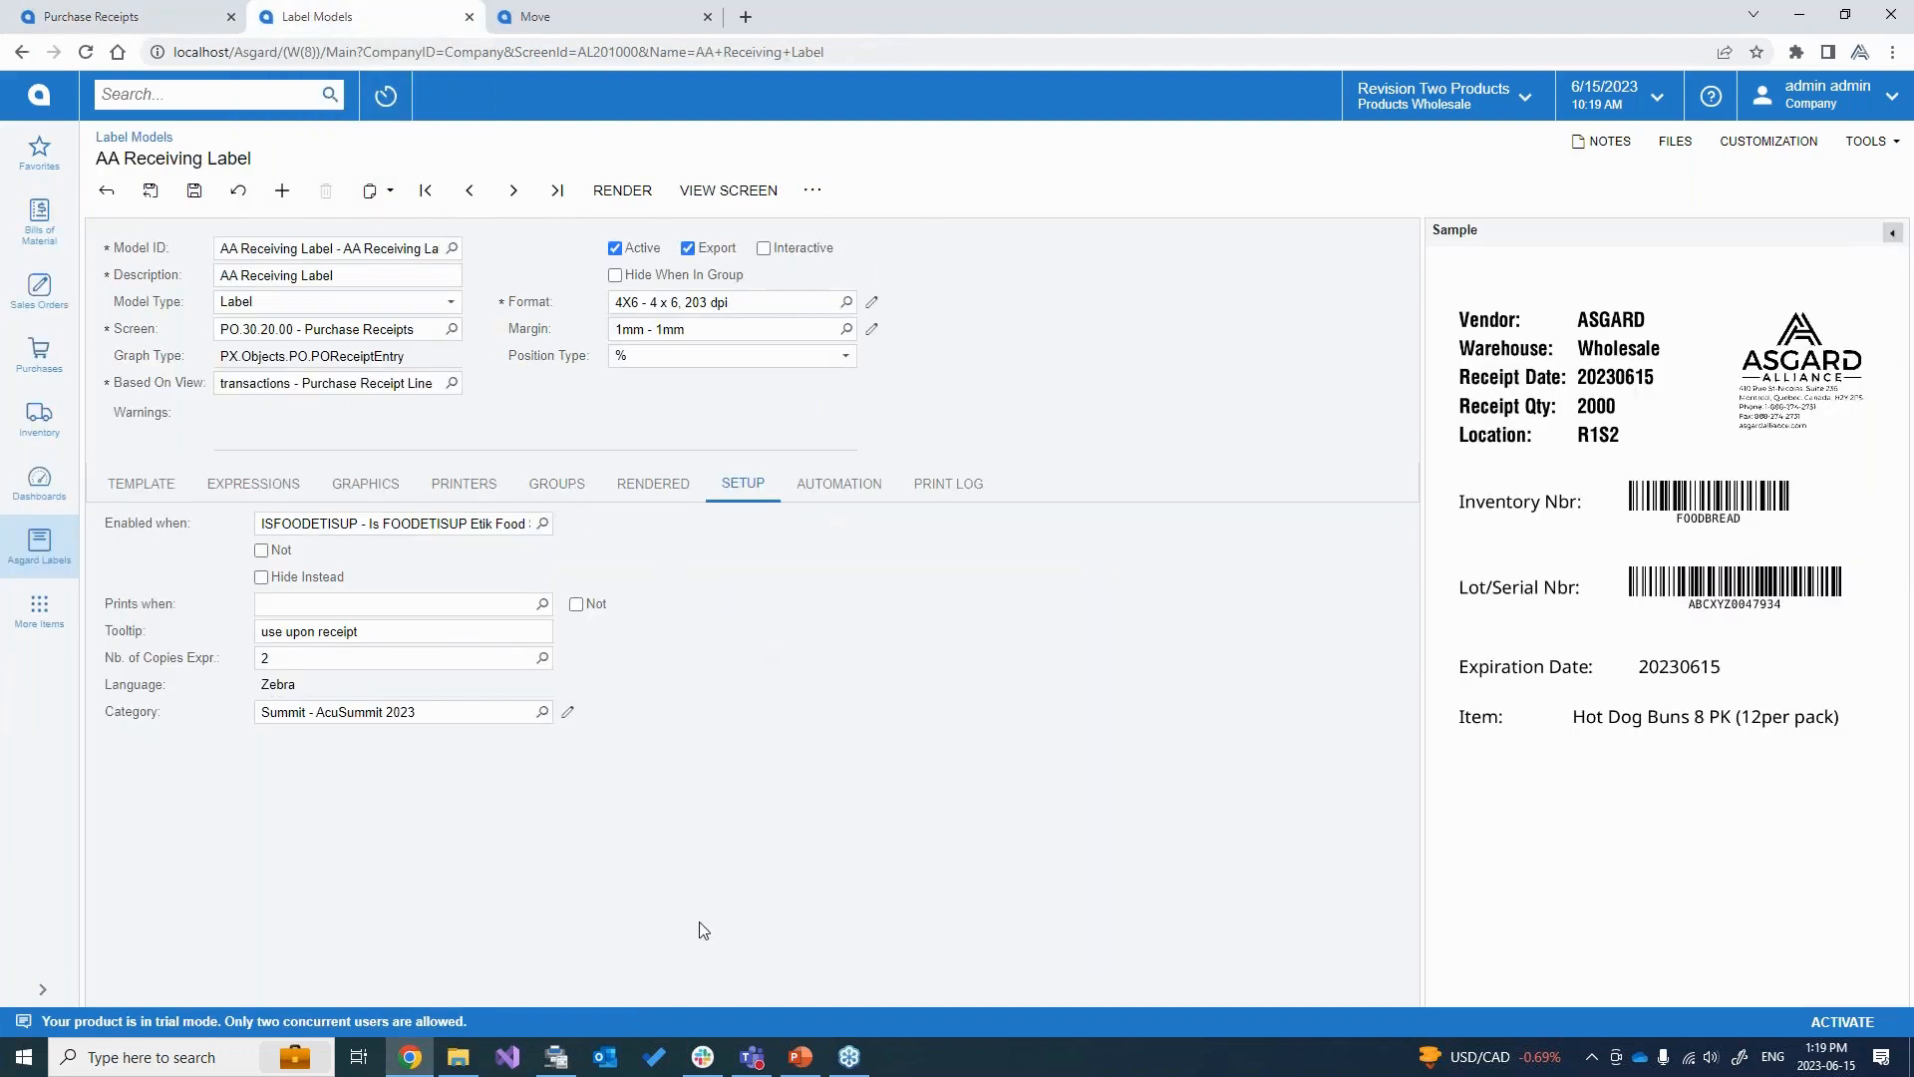
left_click(561, 1059)
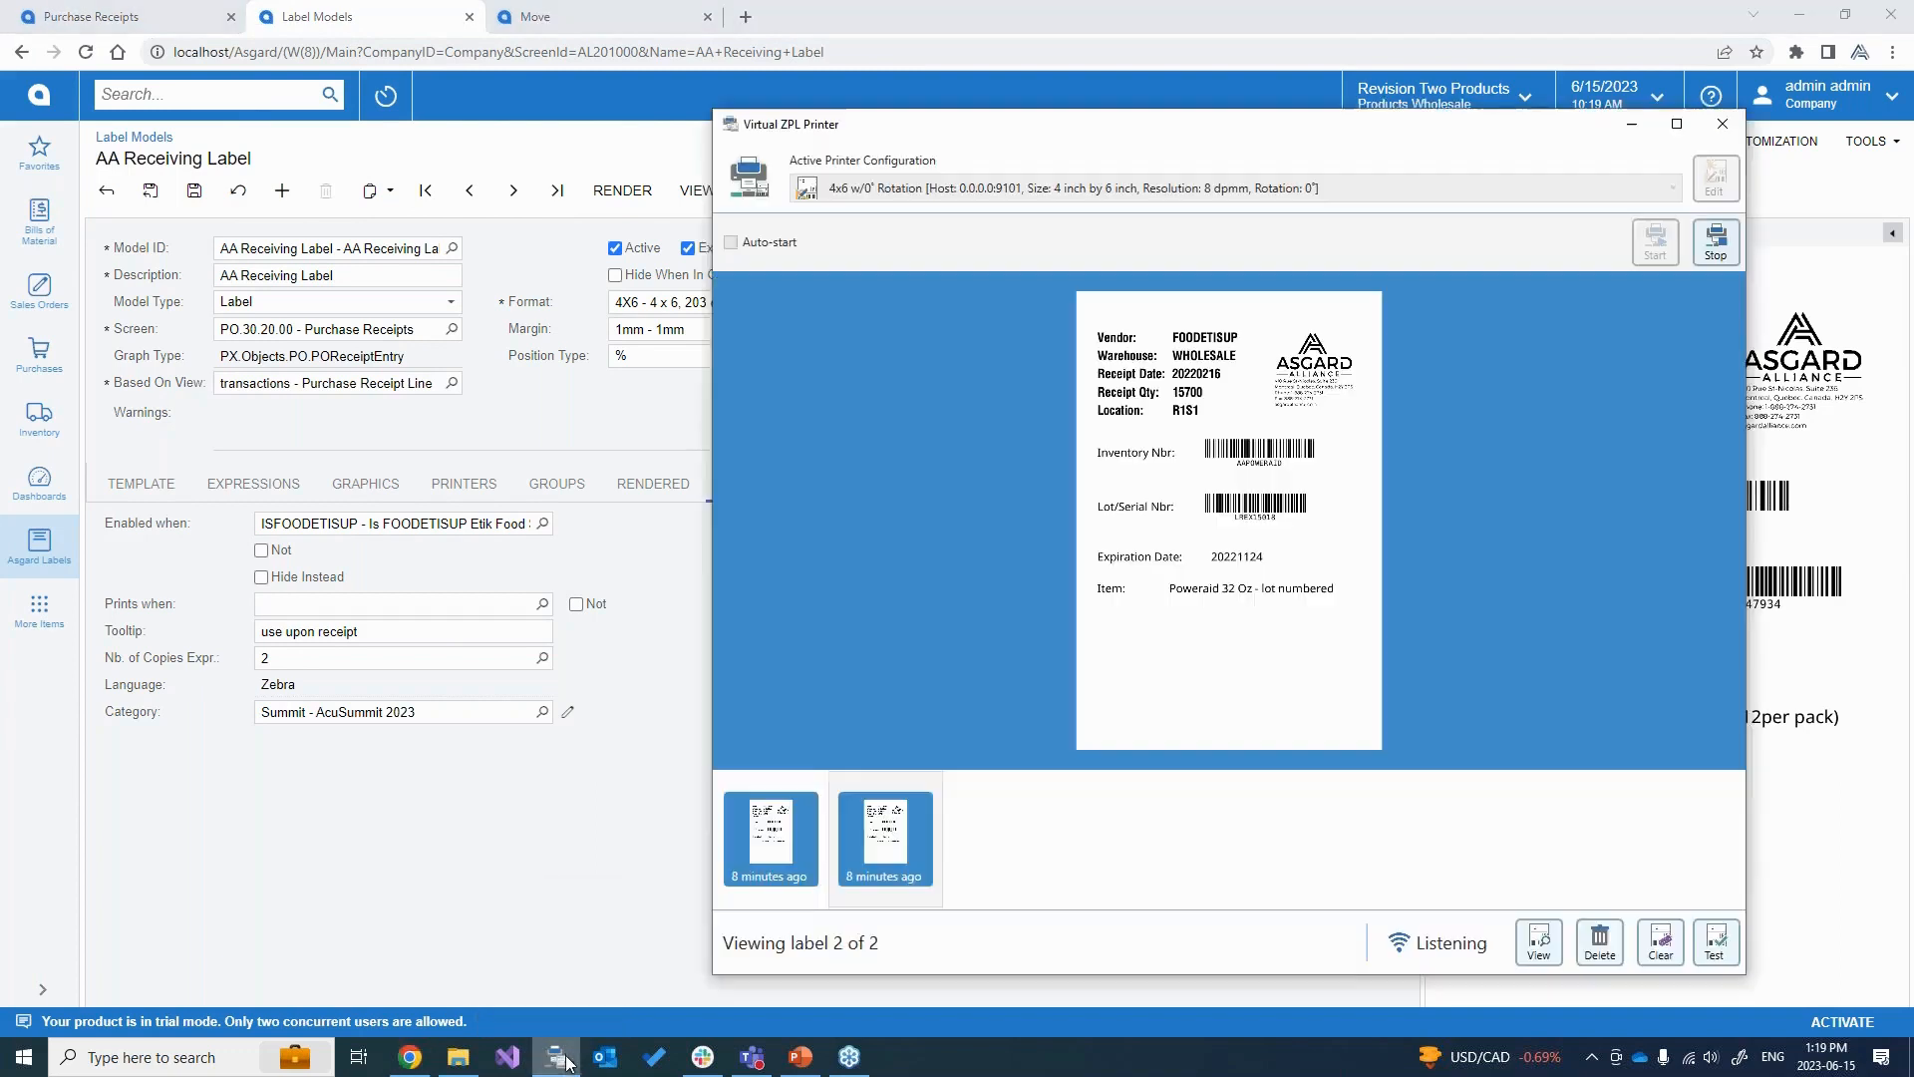
left_click(765, 849)
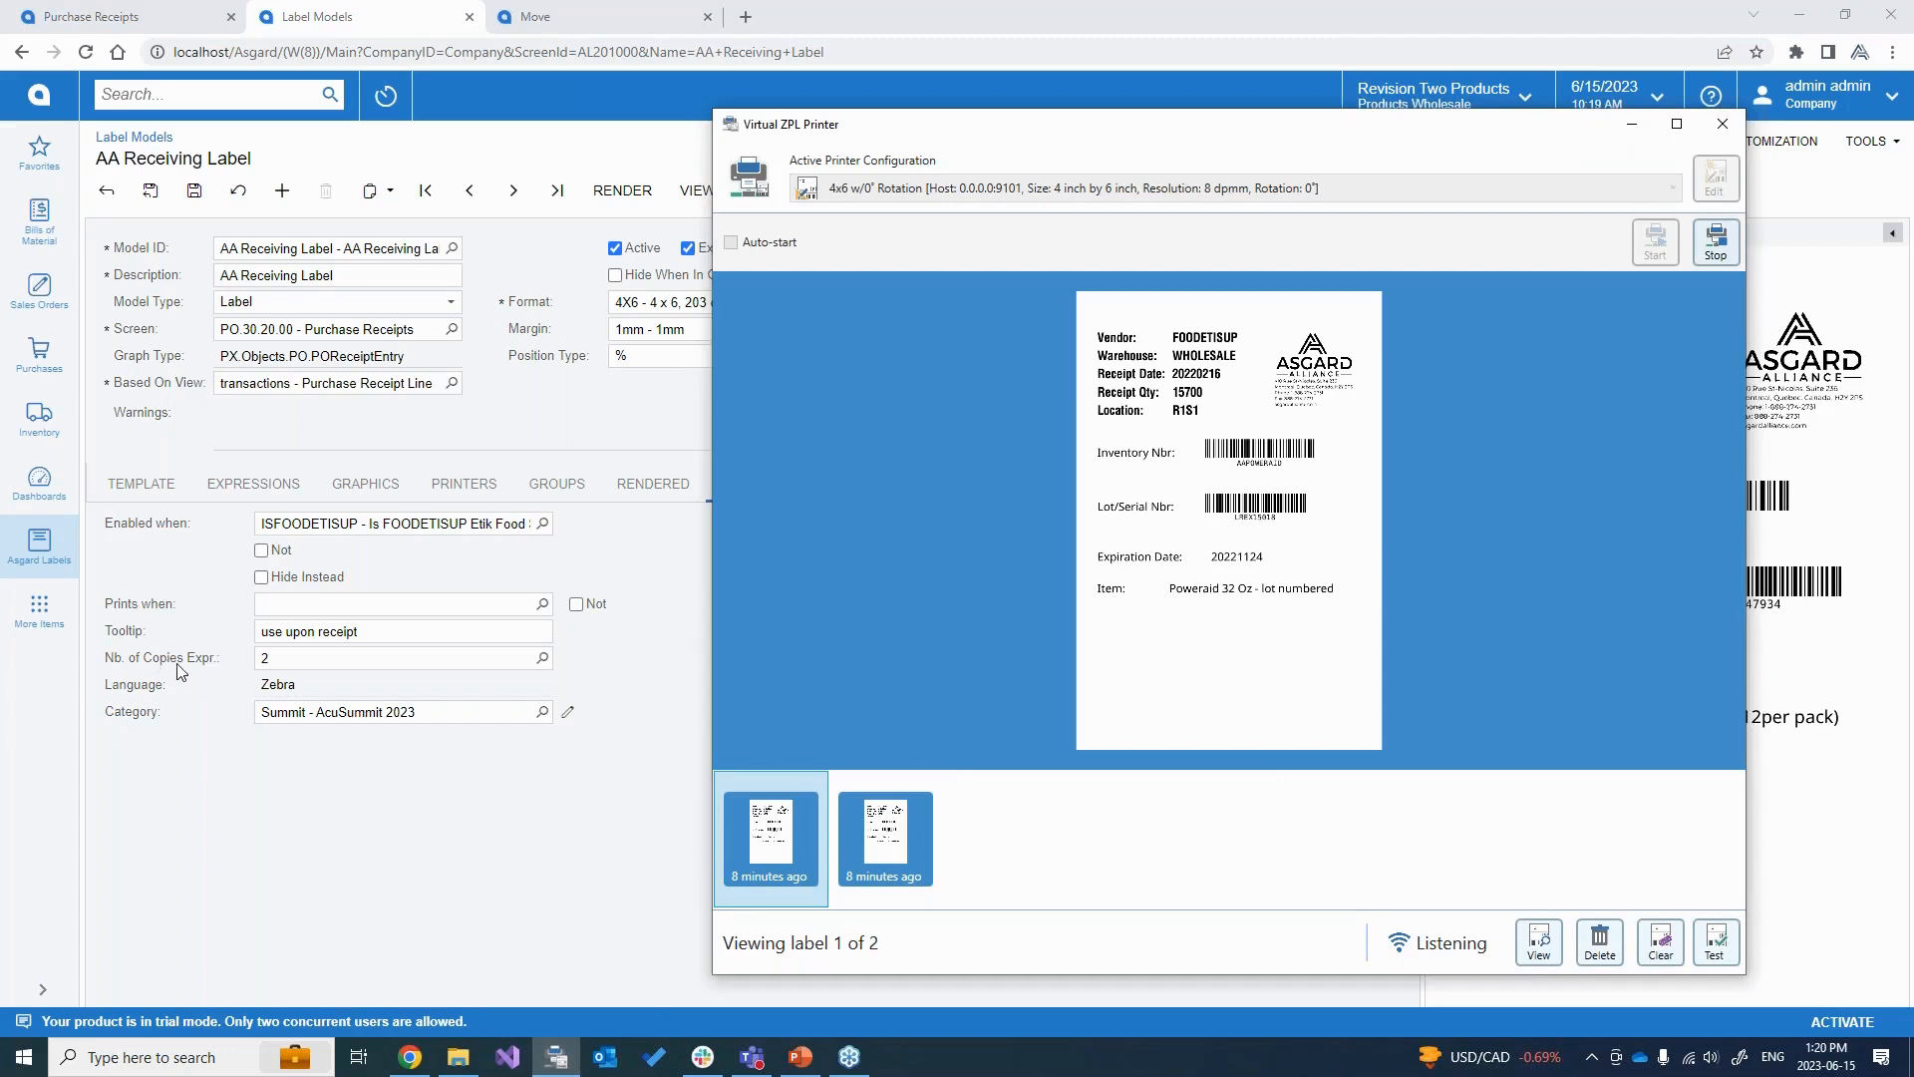
Clear the AA Receiving Label model's number-of-copies expression and check the line's receipt quantity on purchase receipt PR001743.
left_click(291, 659)
left_click(293, 659)
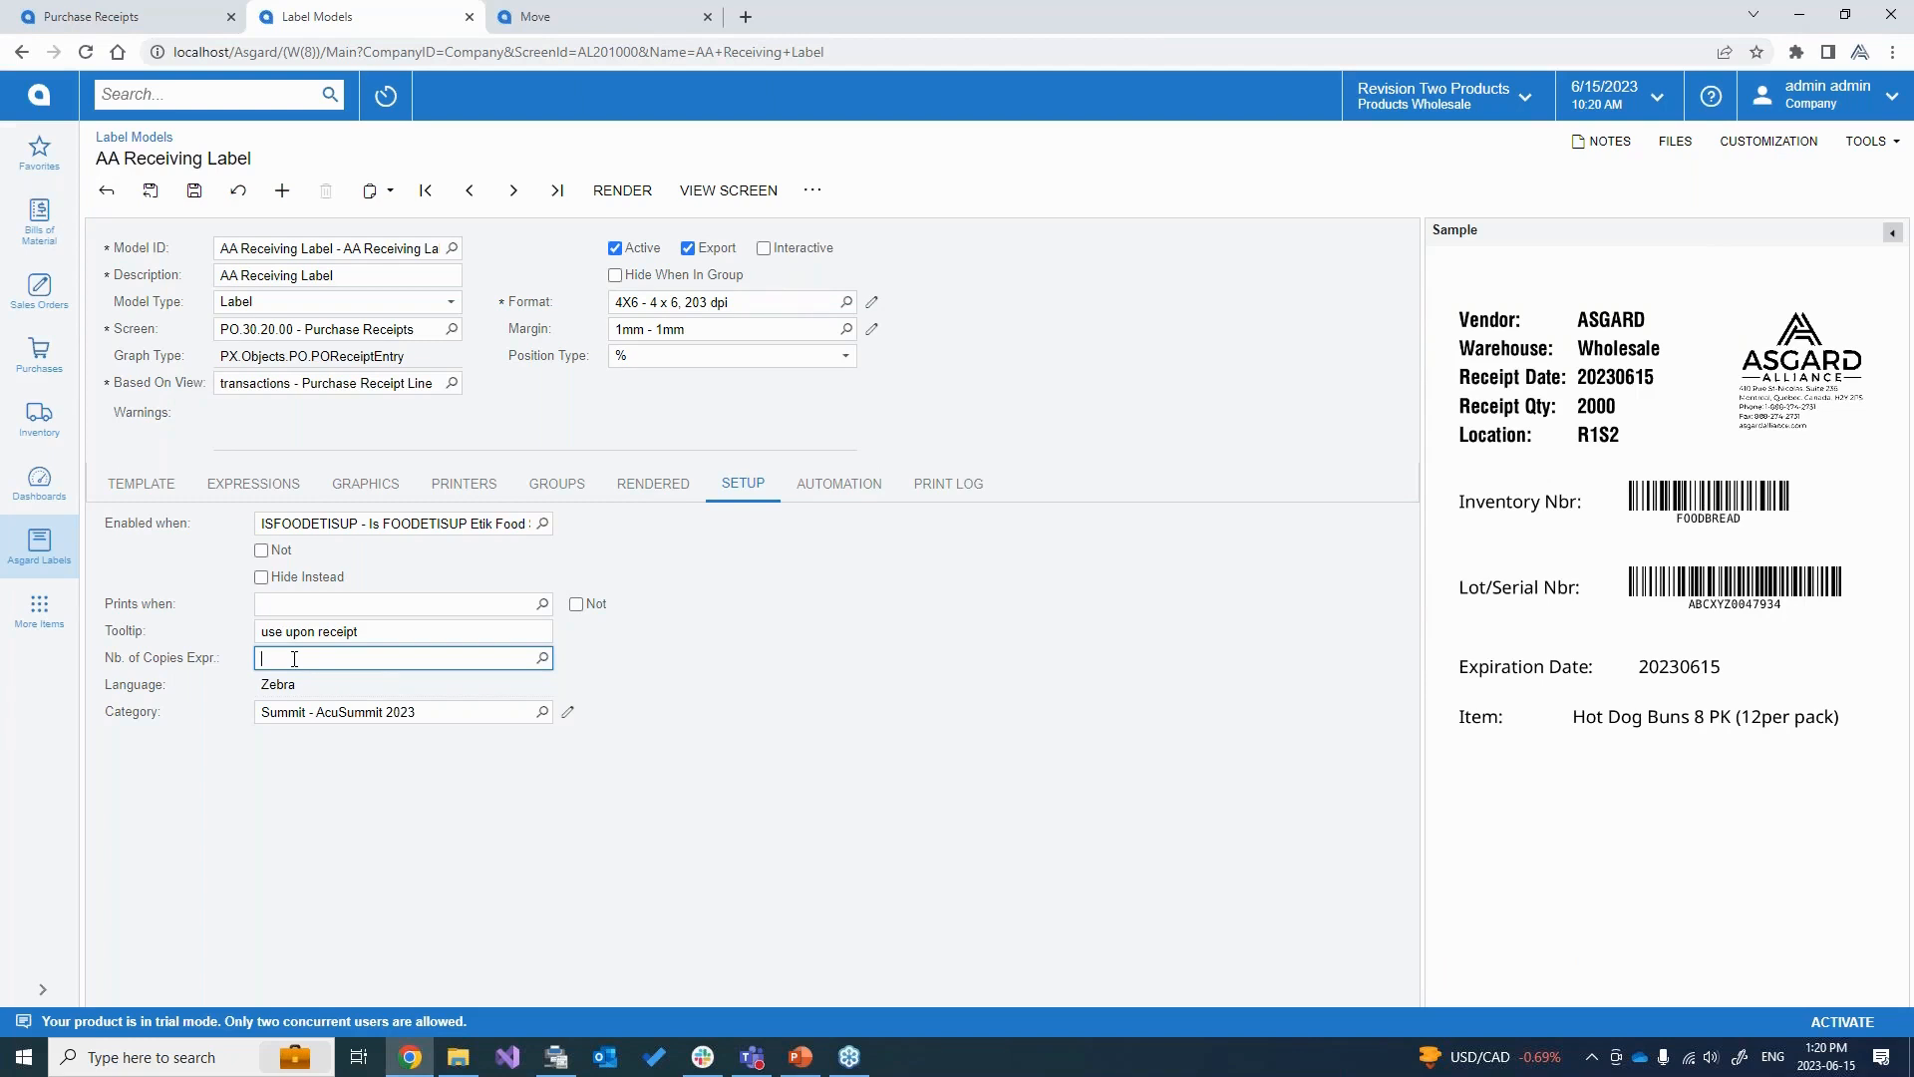
left_click(586, 16)
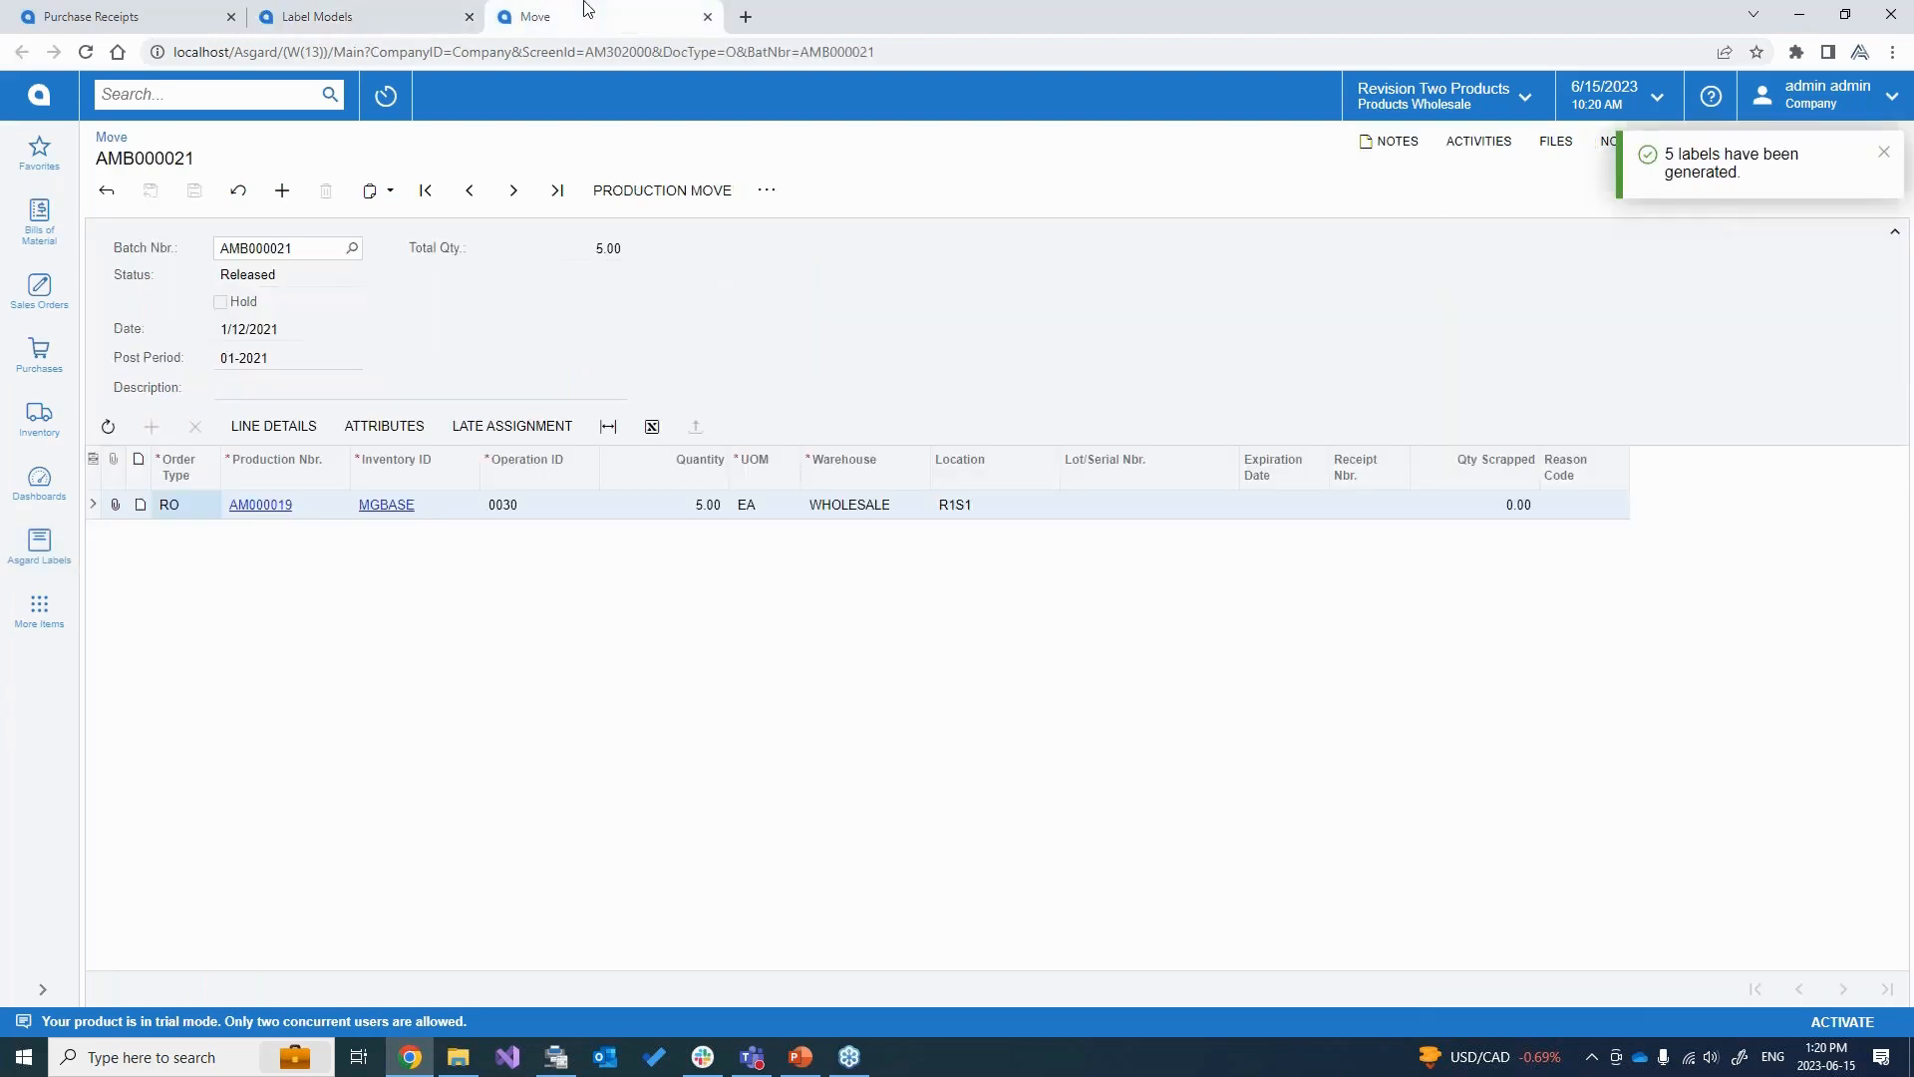
left_click(162, 12)
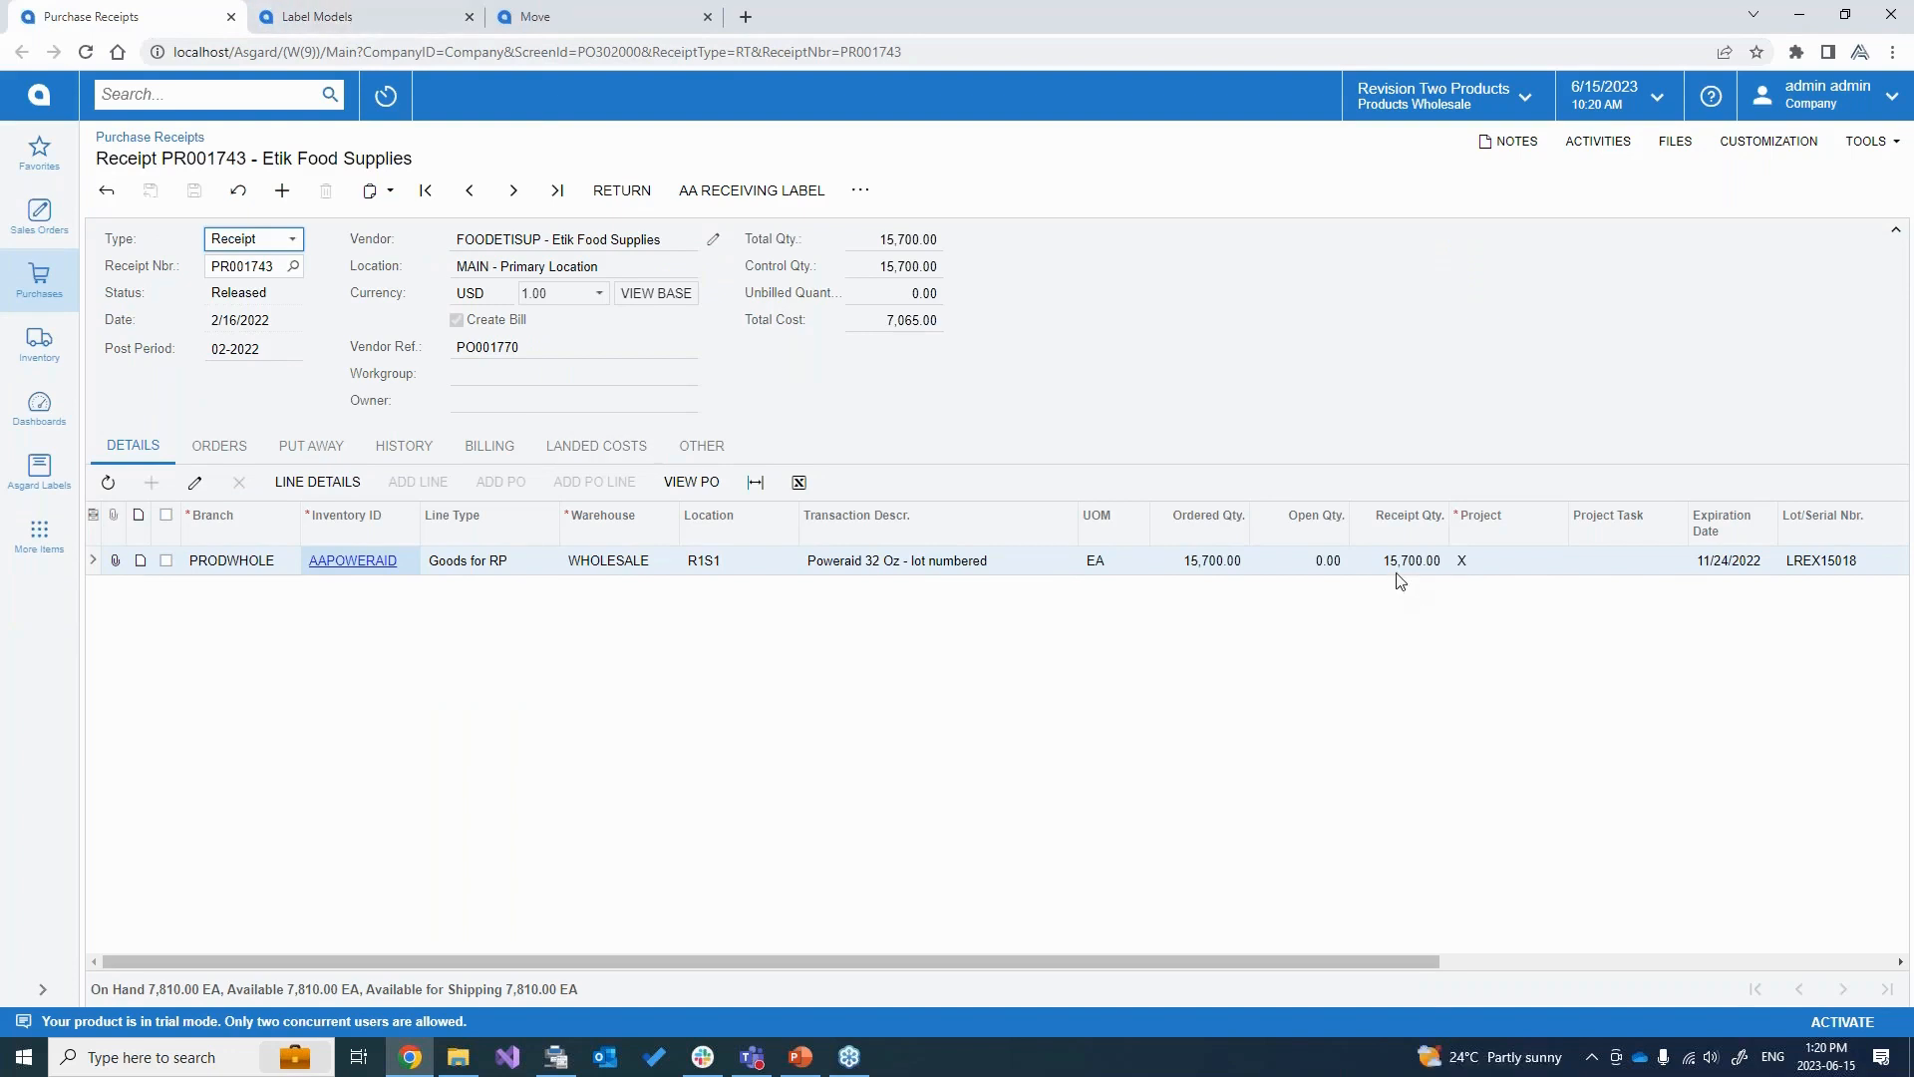
left_click(377, 12)
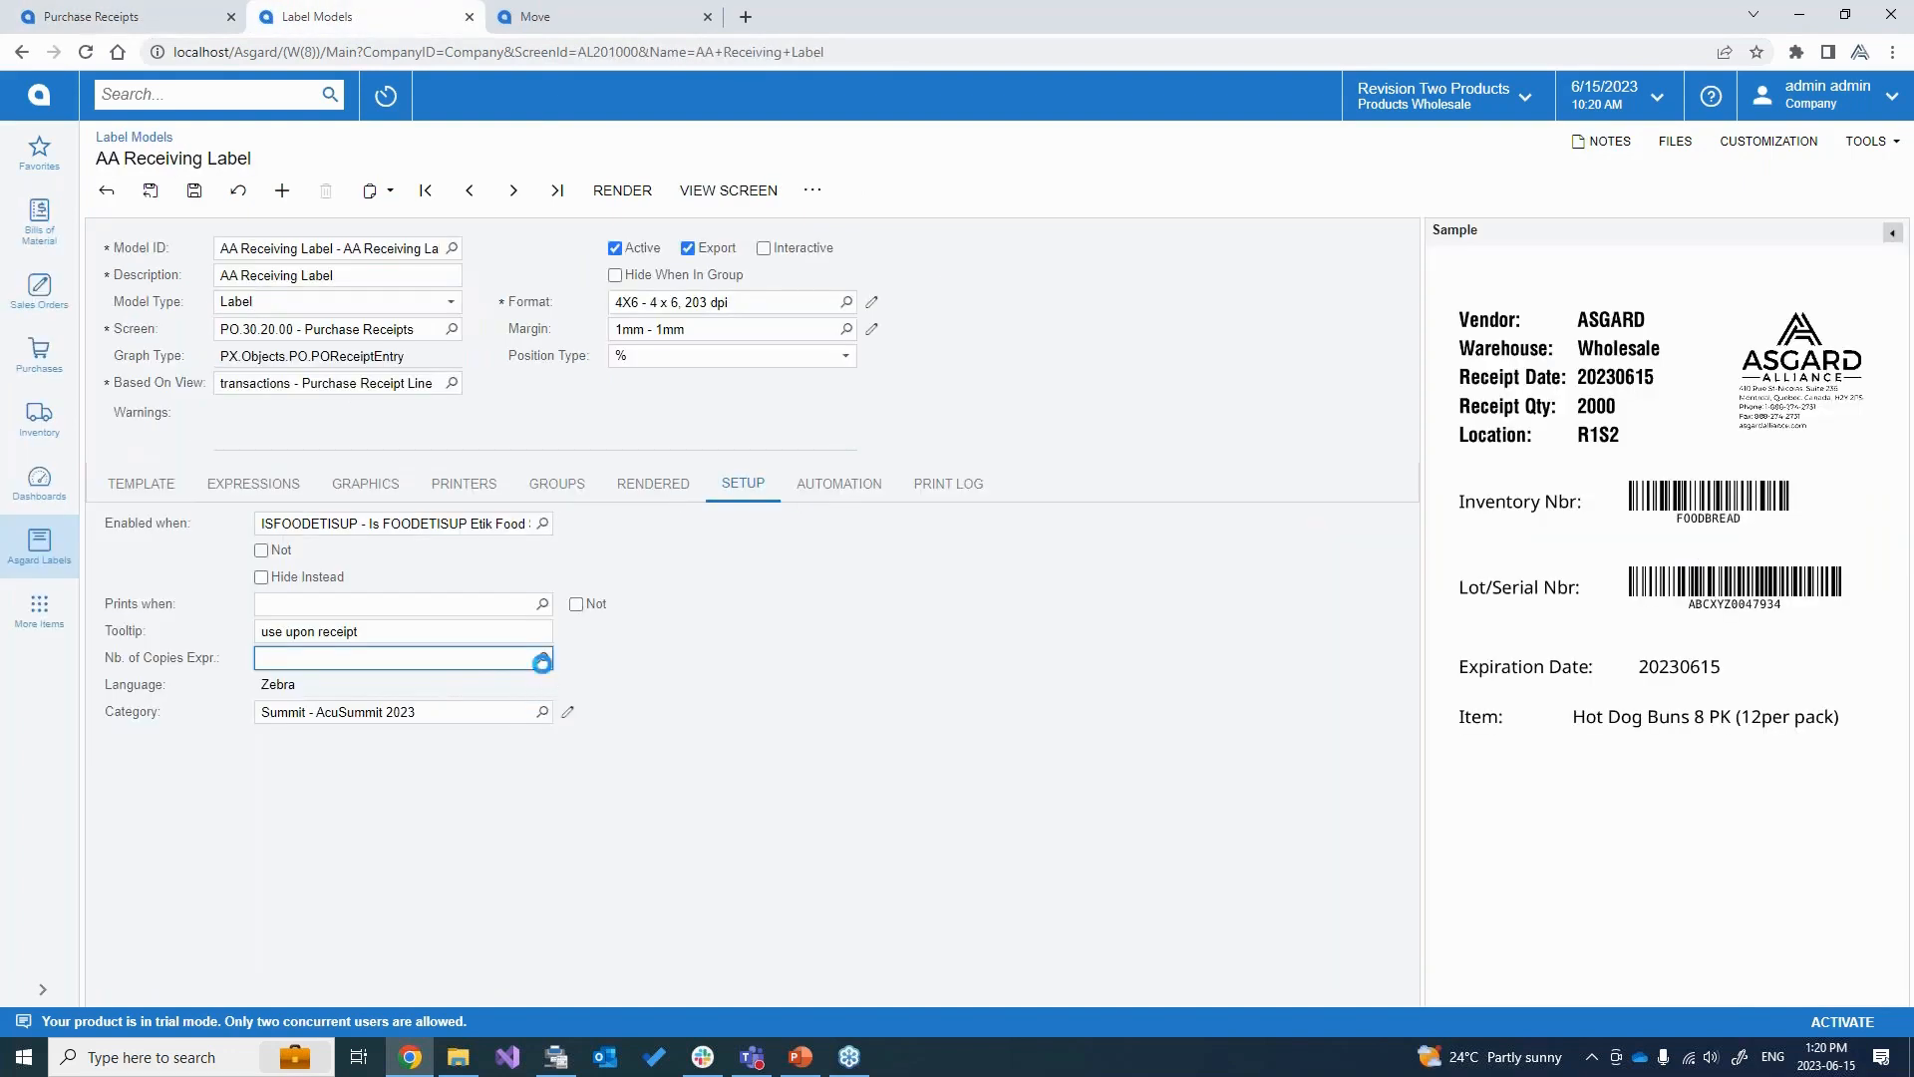
Review the Purchase Receipt Line fields available for the number-of-copies expression without selecting one.
left_click(541, 662)
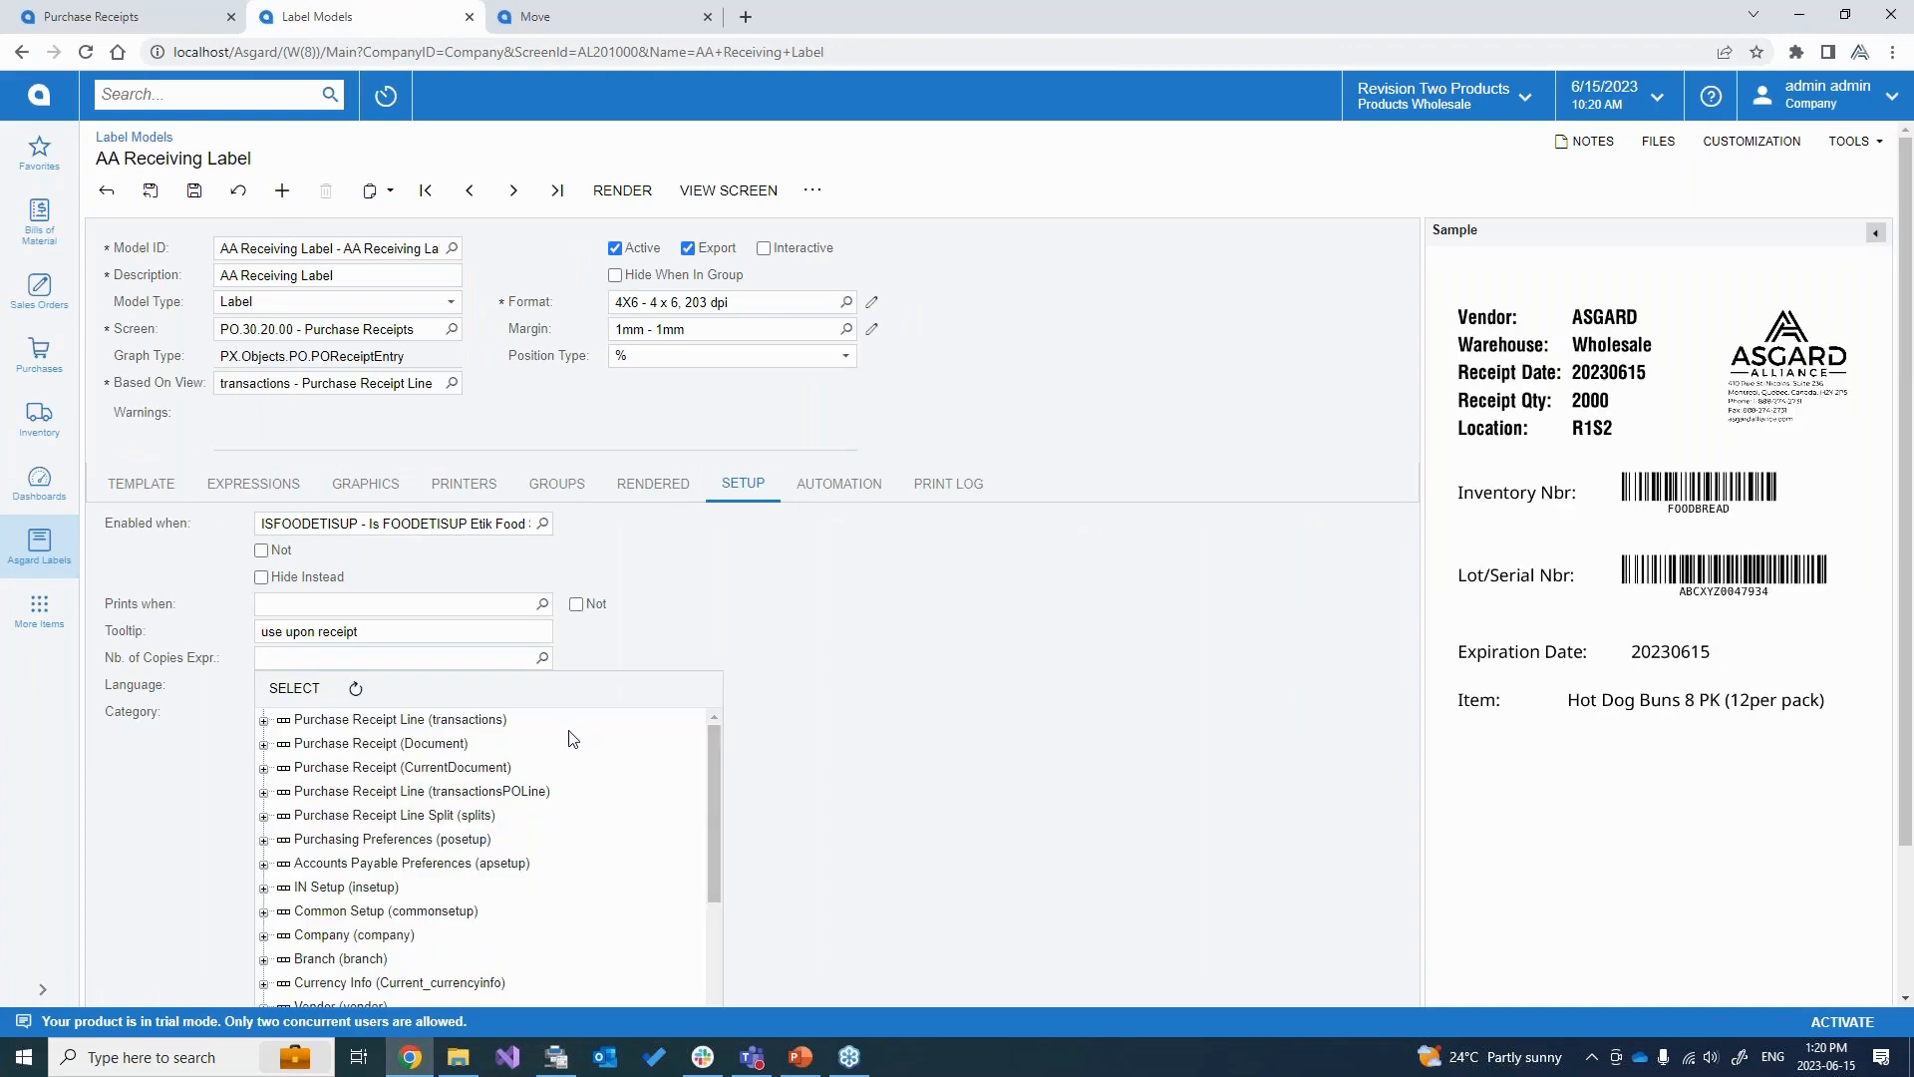
left_click(264, 720)
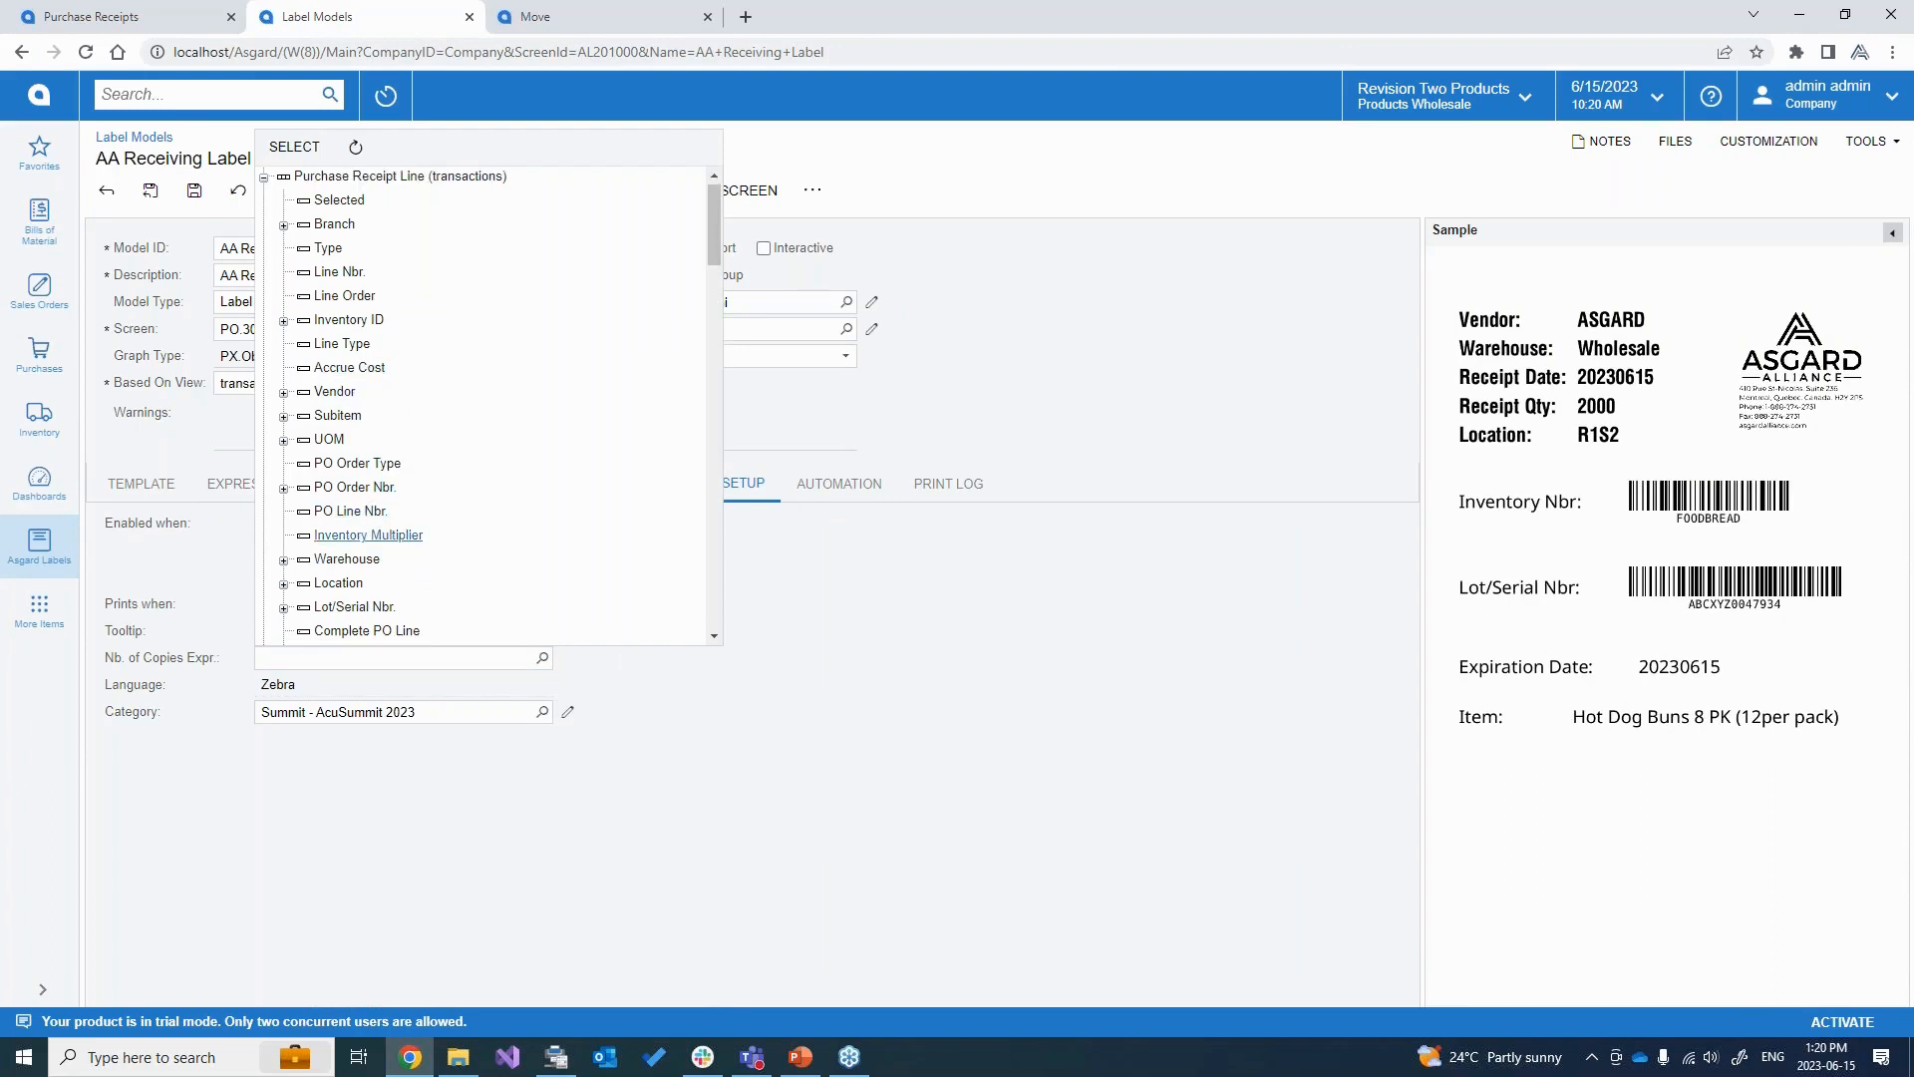
scroll(369, 519, "down", 1)
scroll(378, 537, "down", 2)
left_click(827, 663)
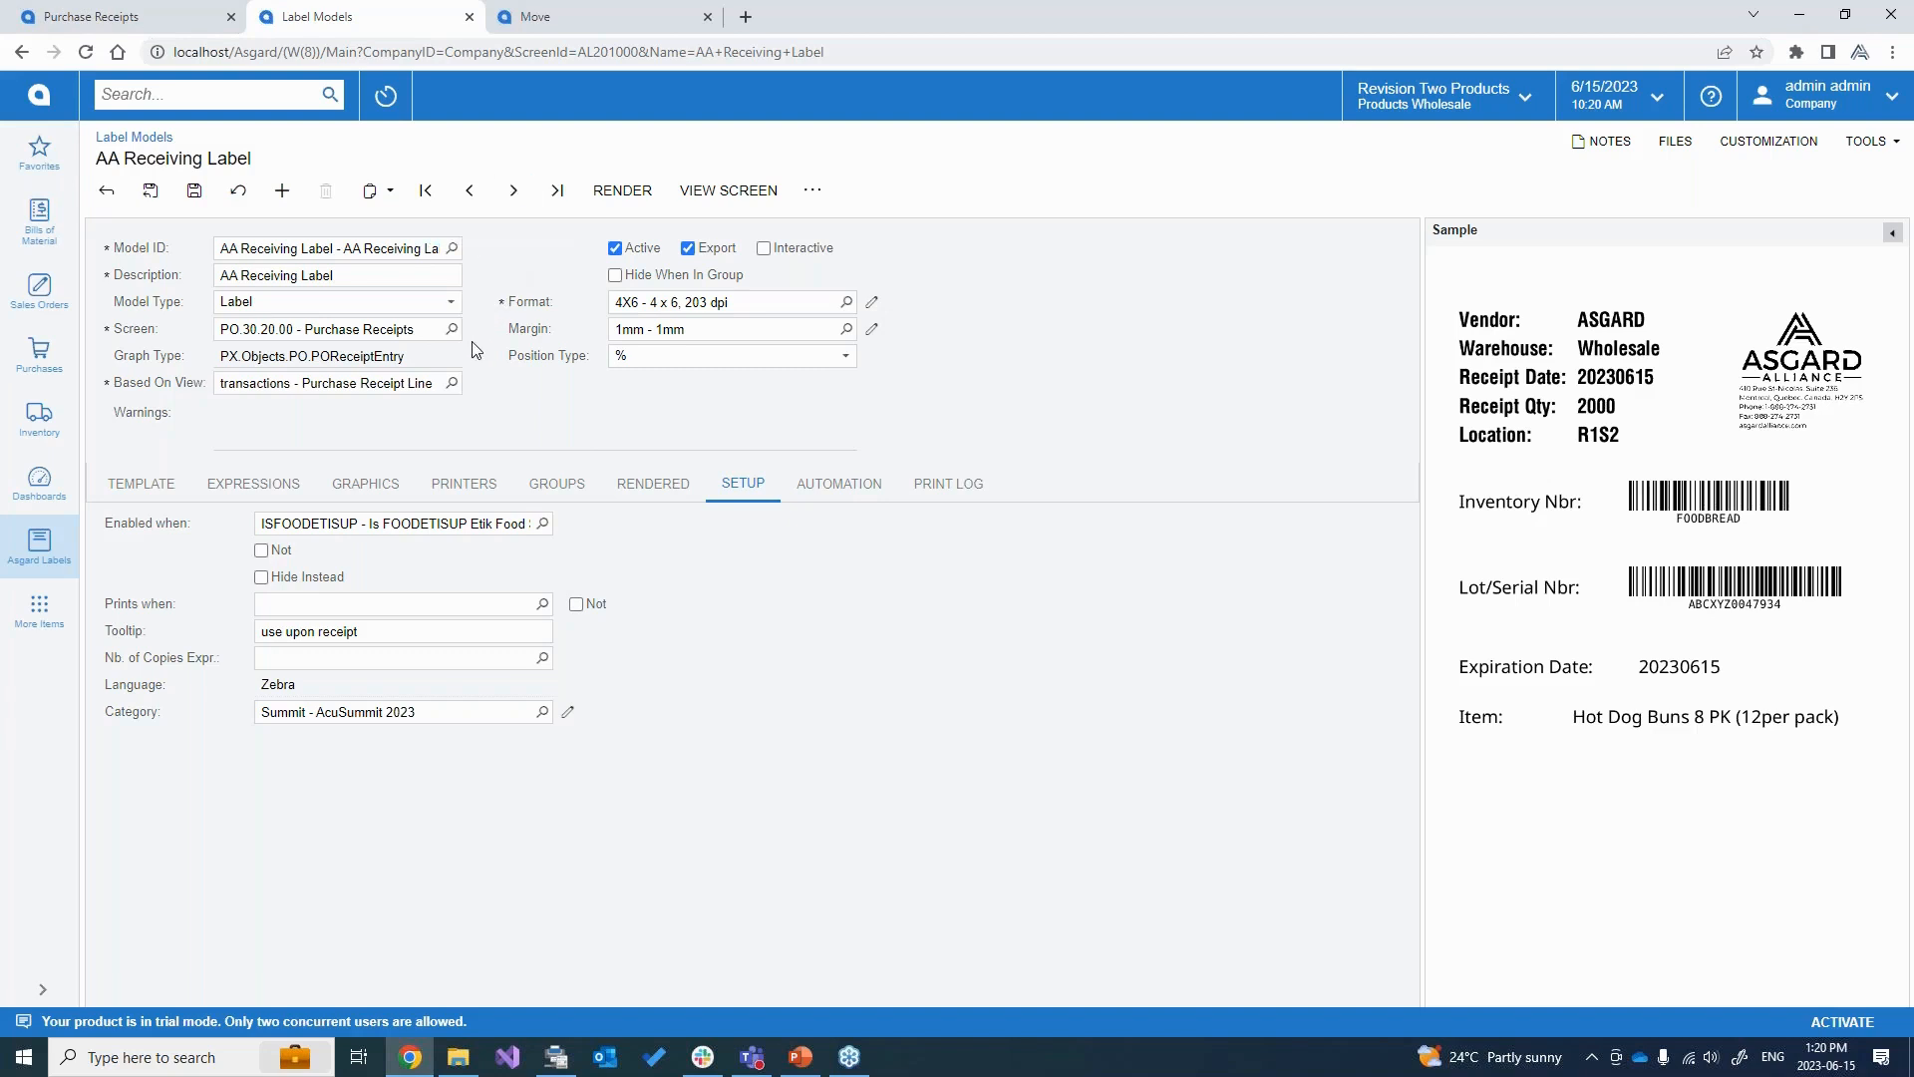
Discard the unsaved copies change, browse forward to the AA Shipping Label model and render its sample.
left_click(505, 202)
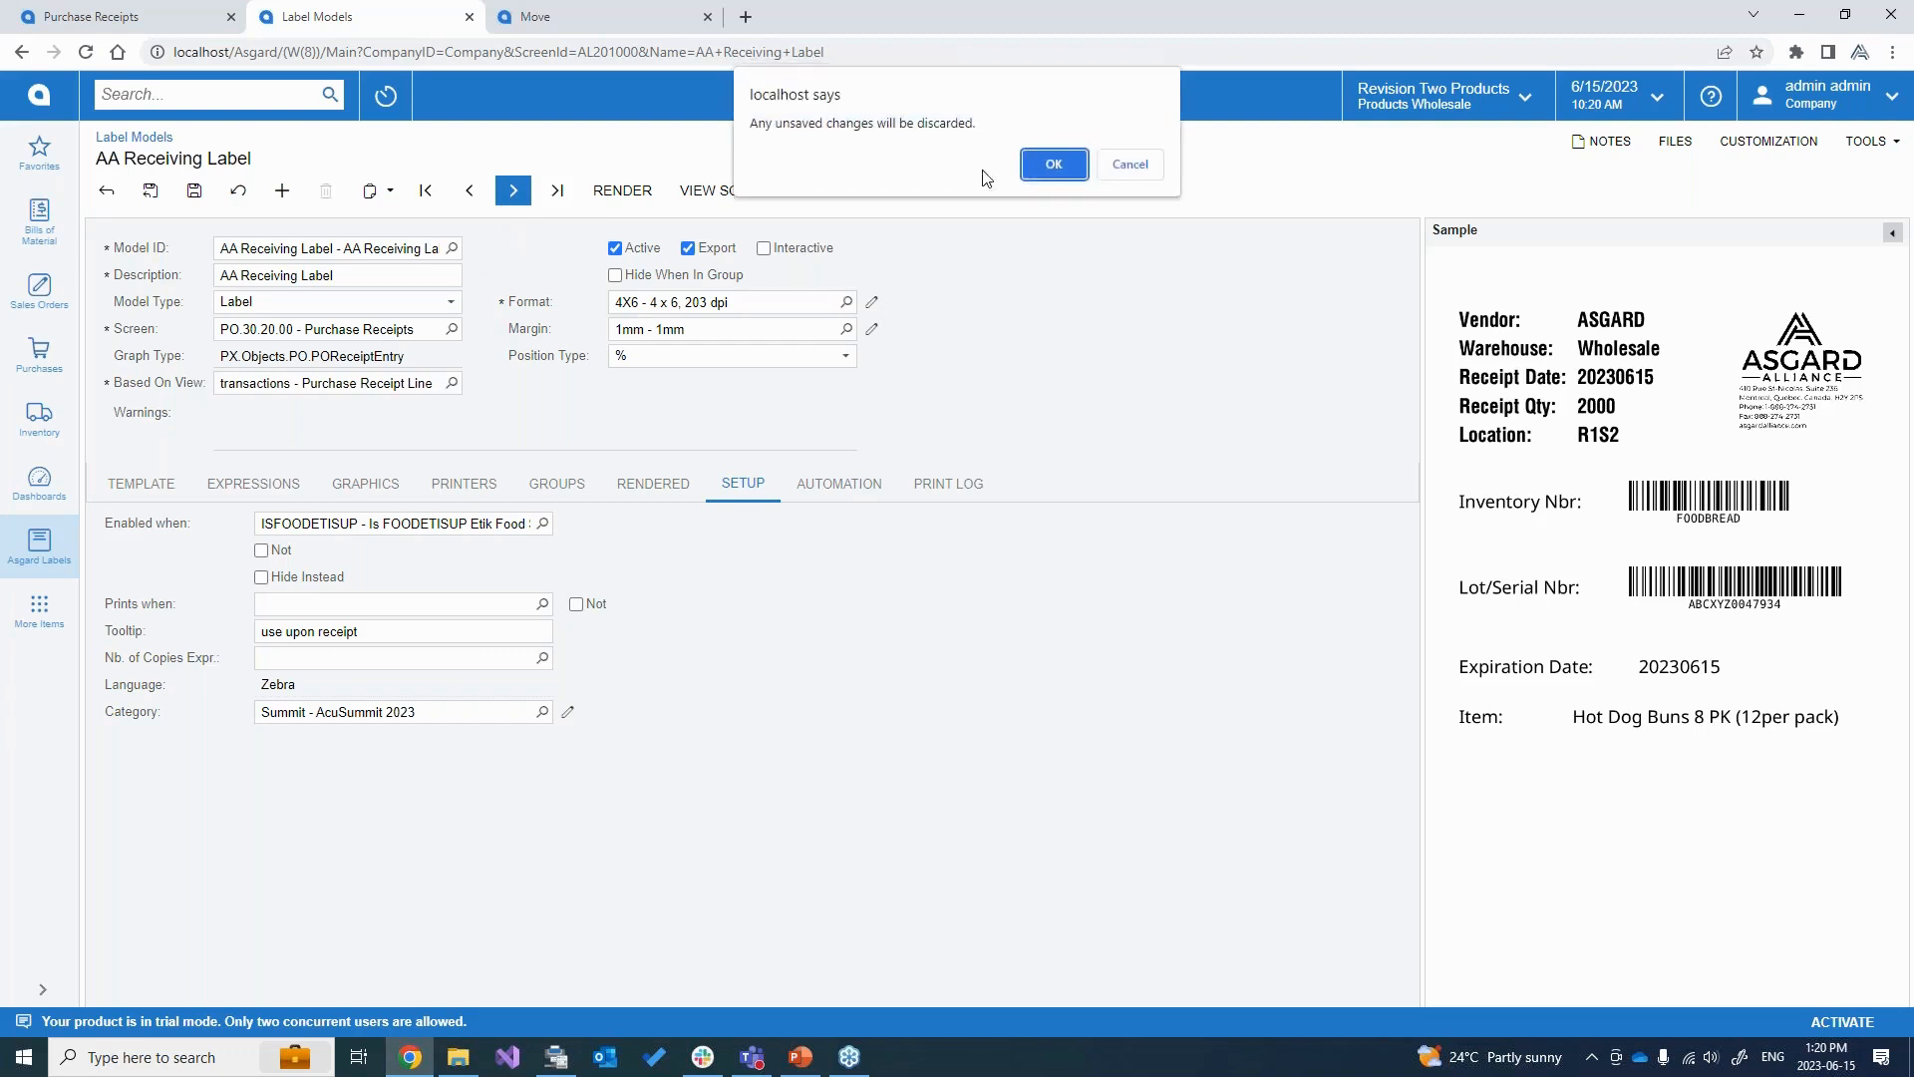
left_click(1054, 164)
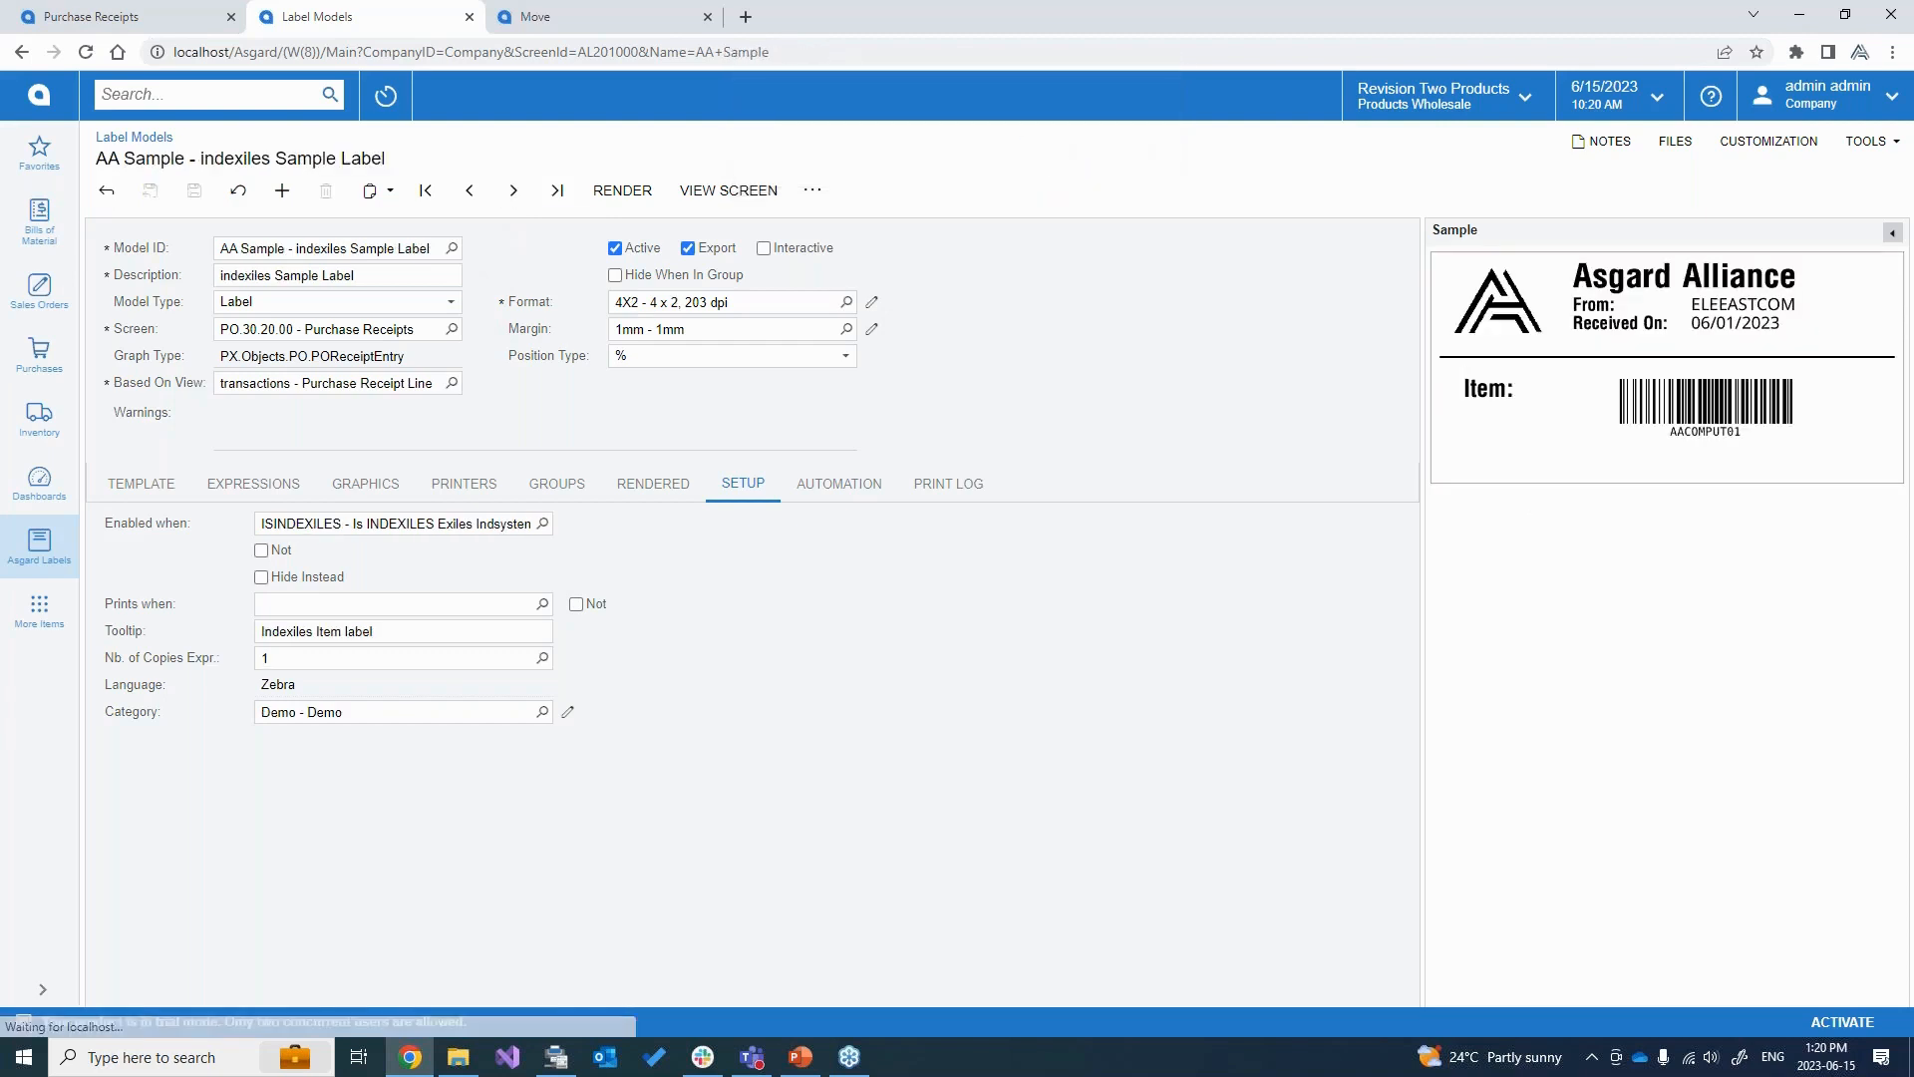
left_click(470, 190)
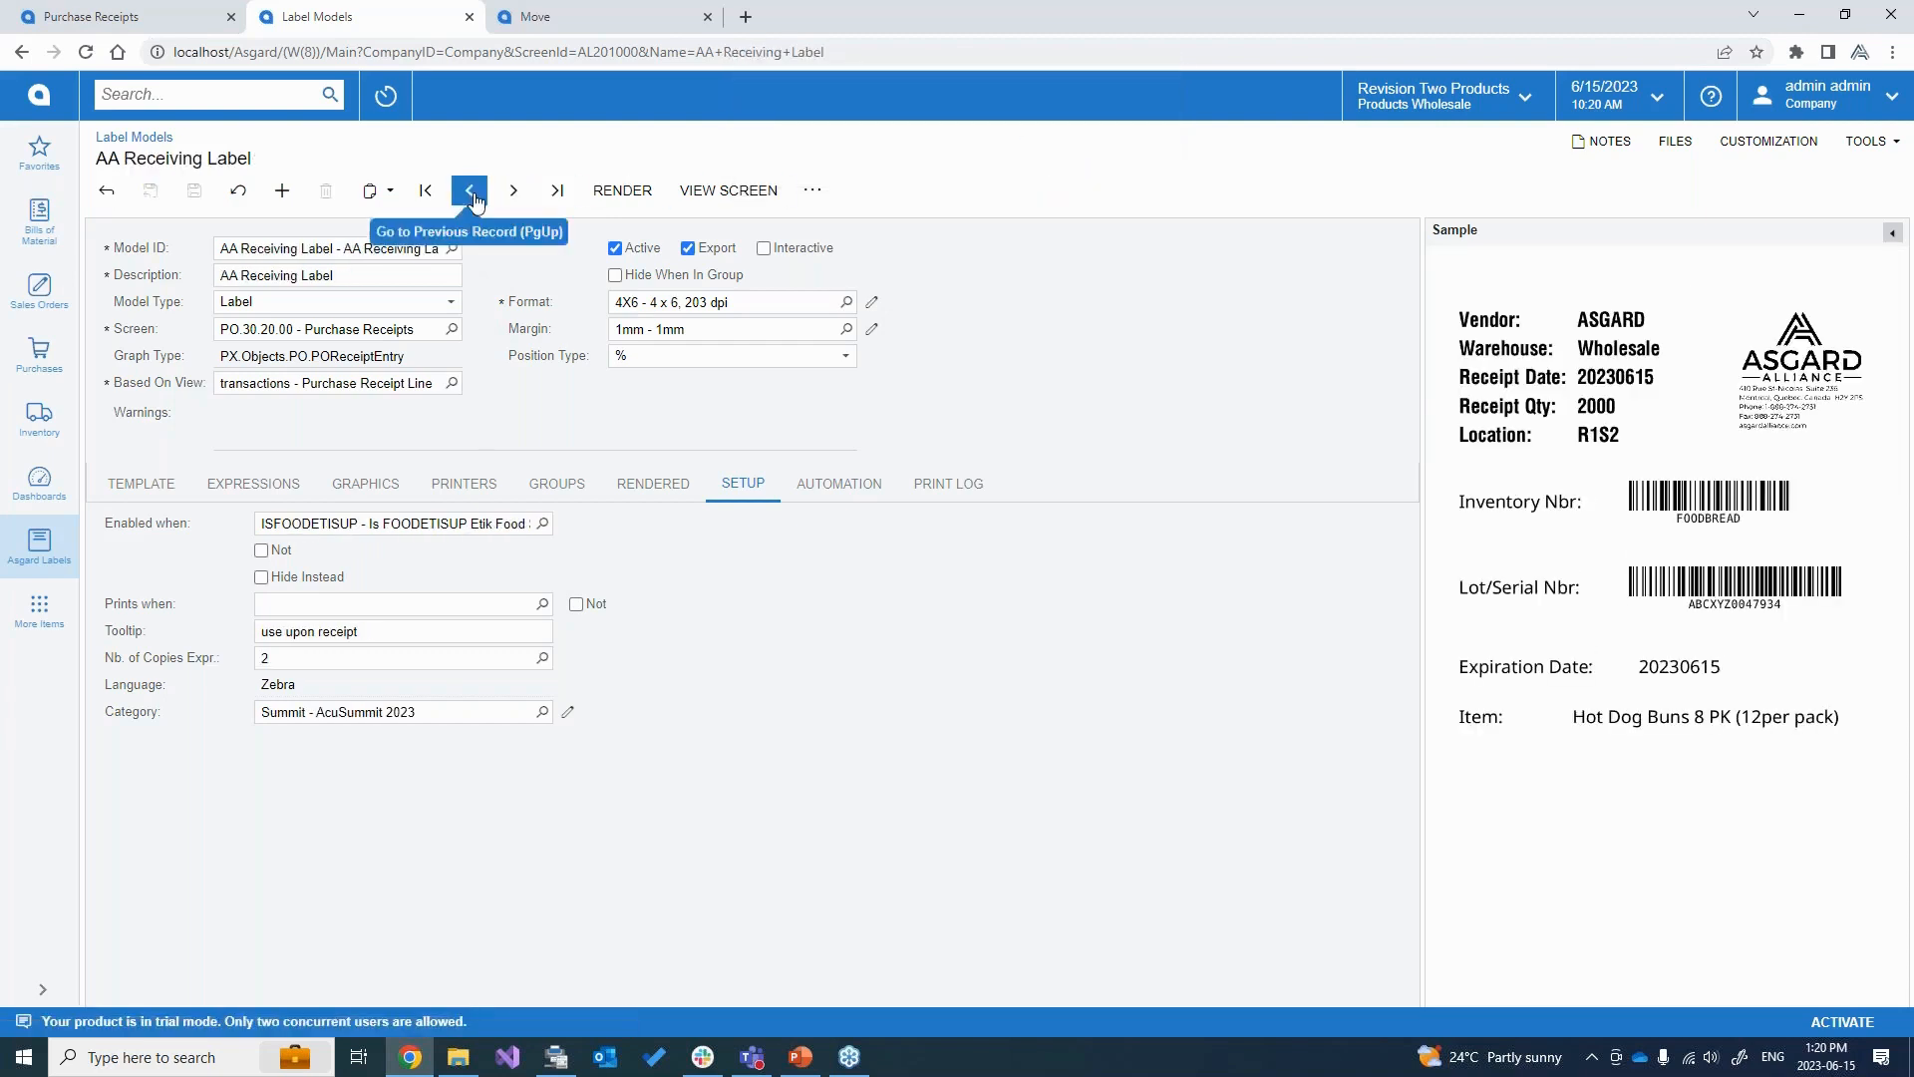
left_click(514, 191)
left_click(514, 191)
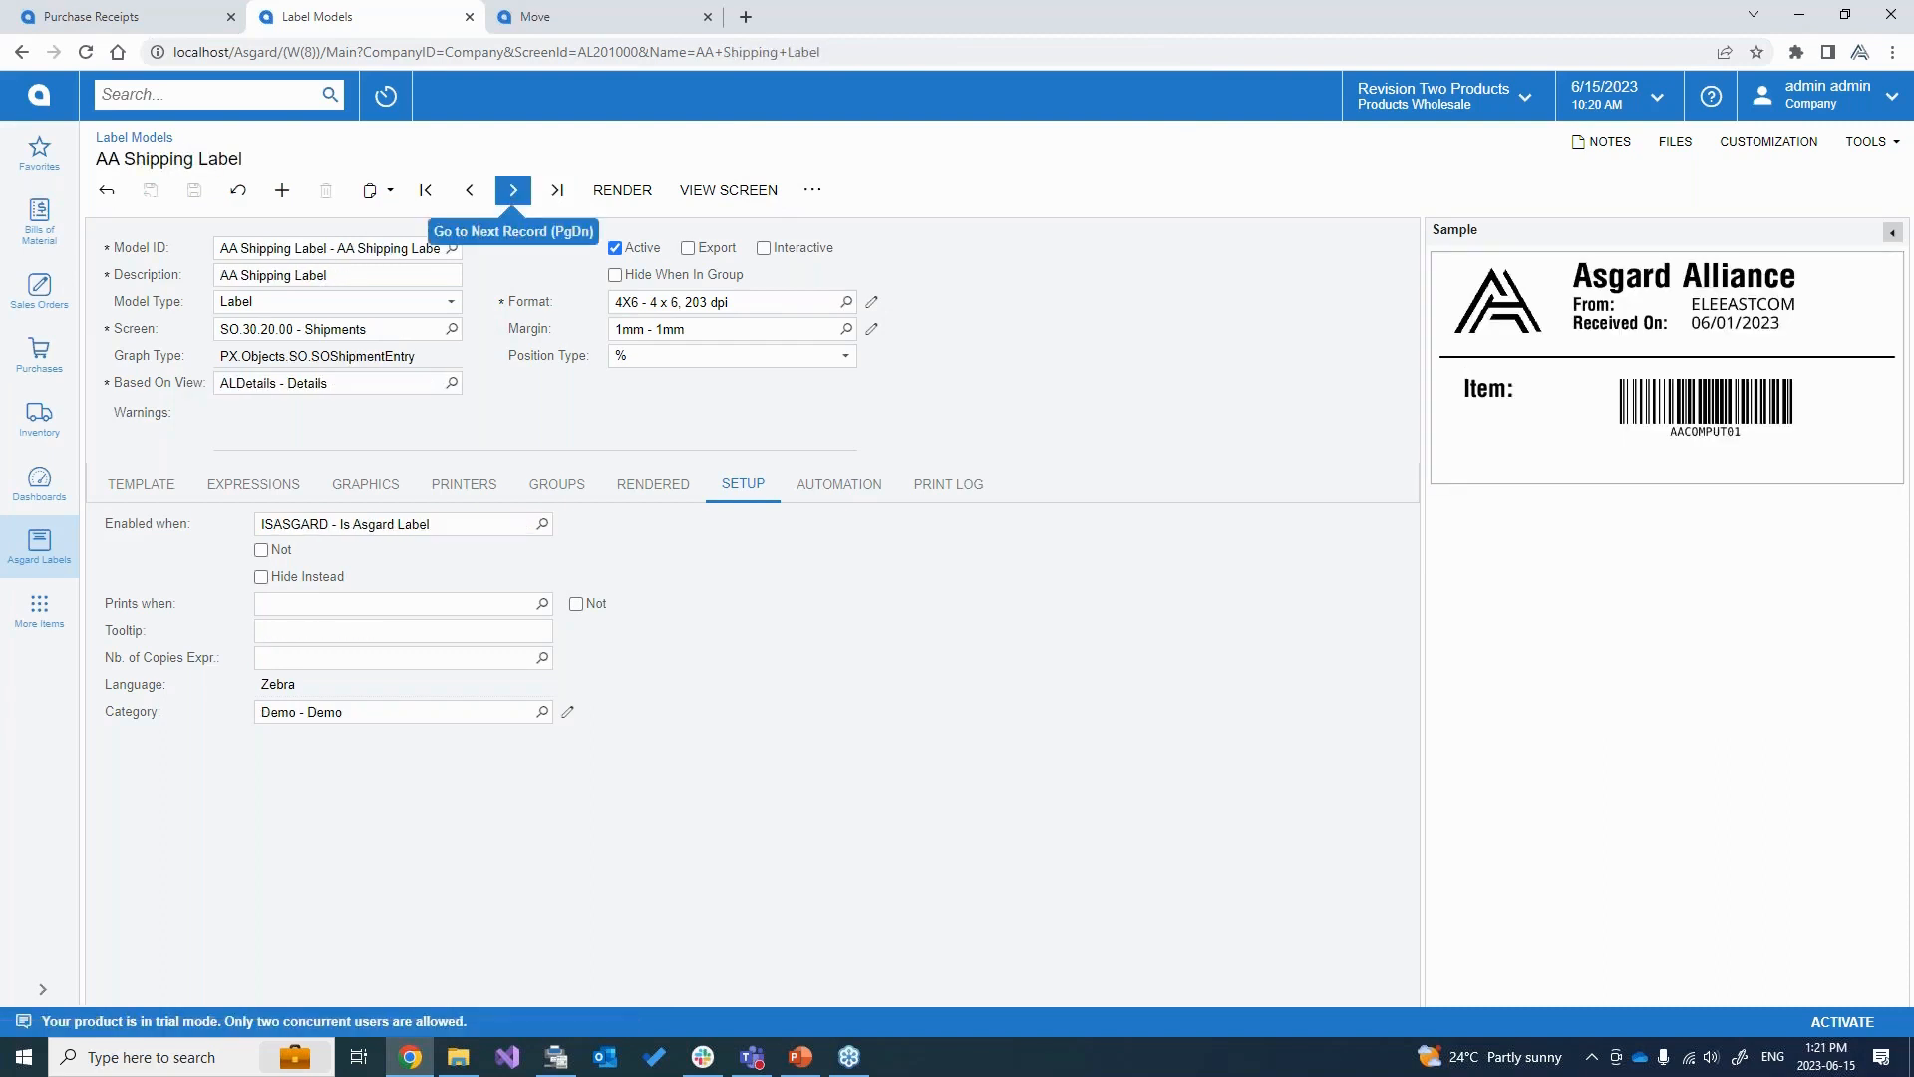
left_click(627, 196)
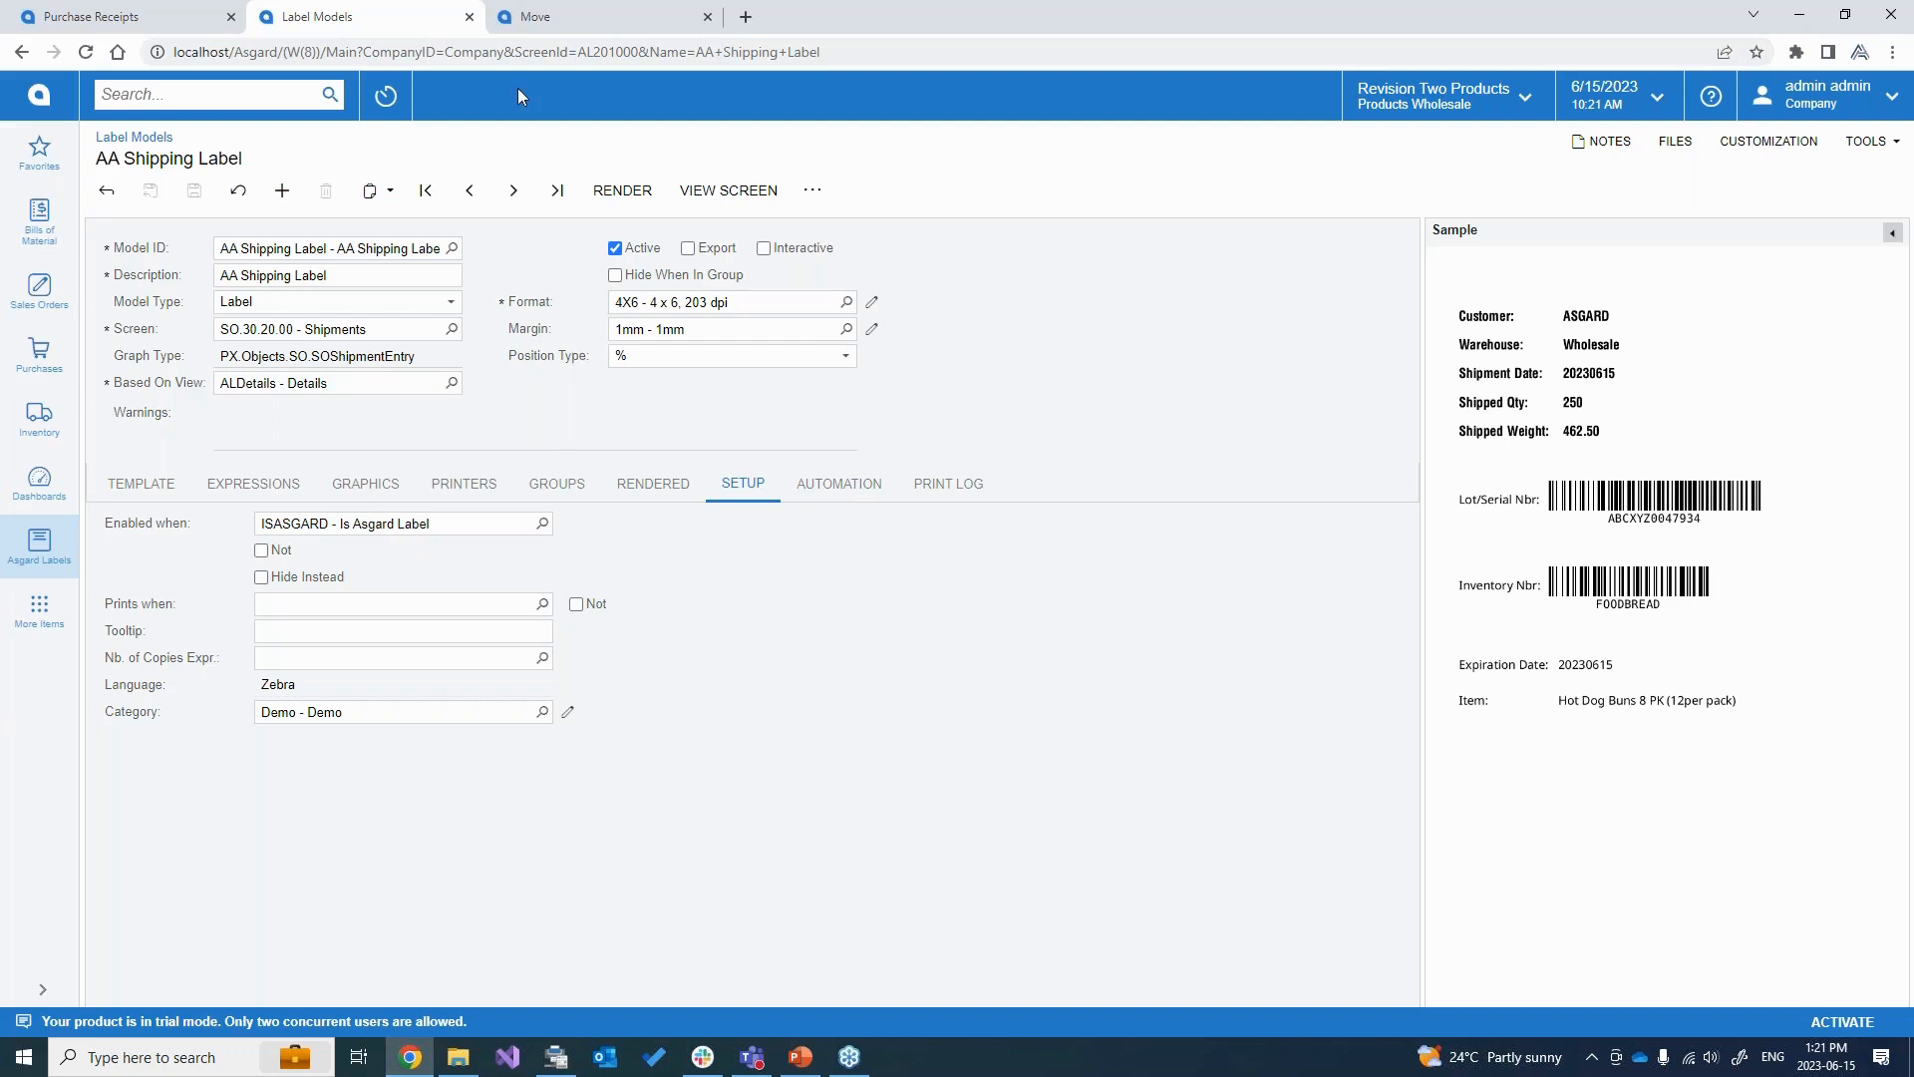
Generate the Production Move labels for move batch AMB000021 and view them in Virtual ZPL Printer.
left_click(578, 24)
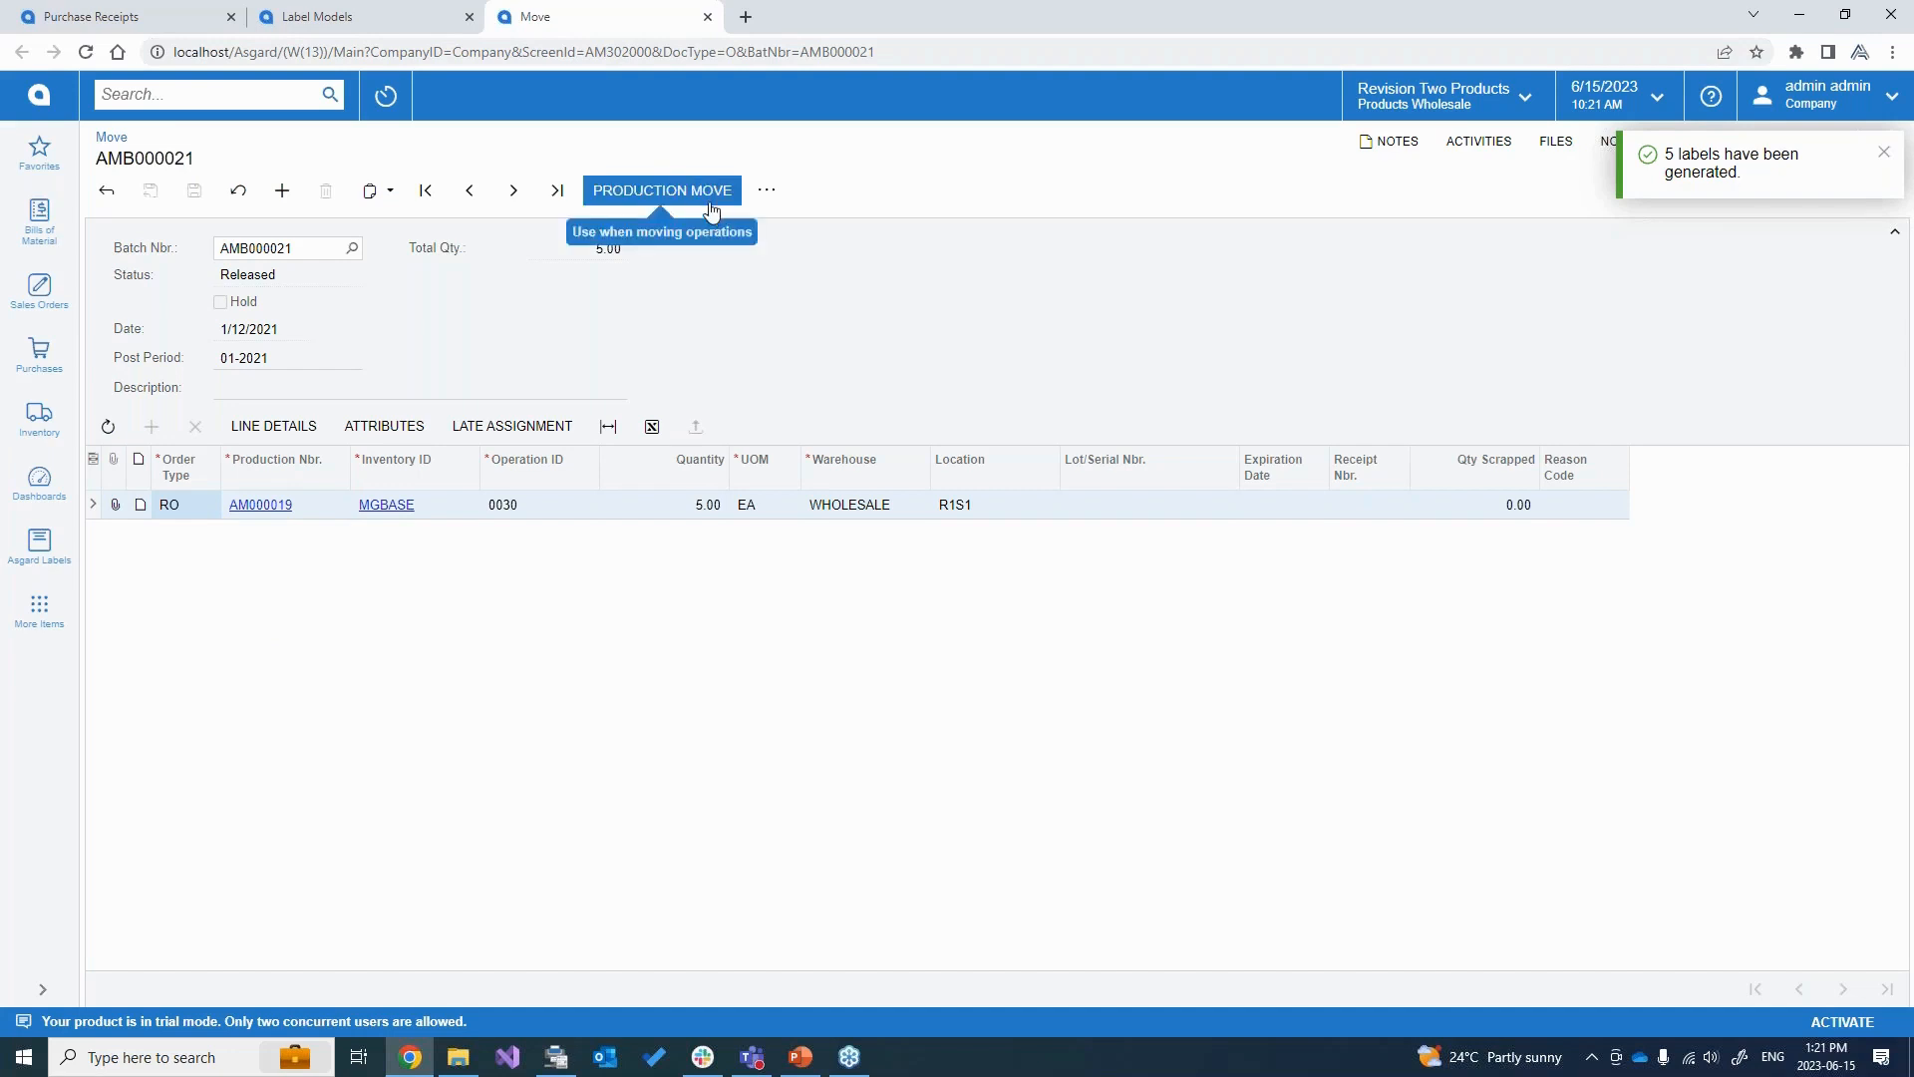
left_click(765, 193)
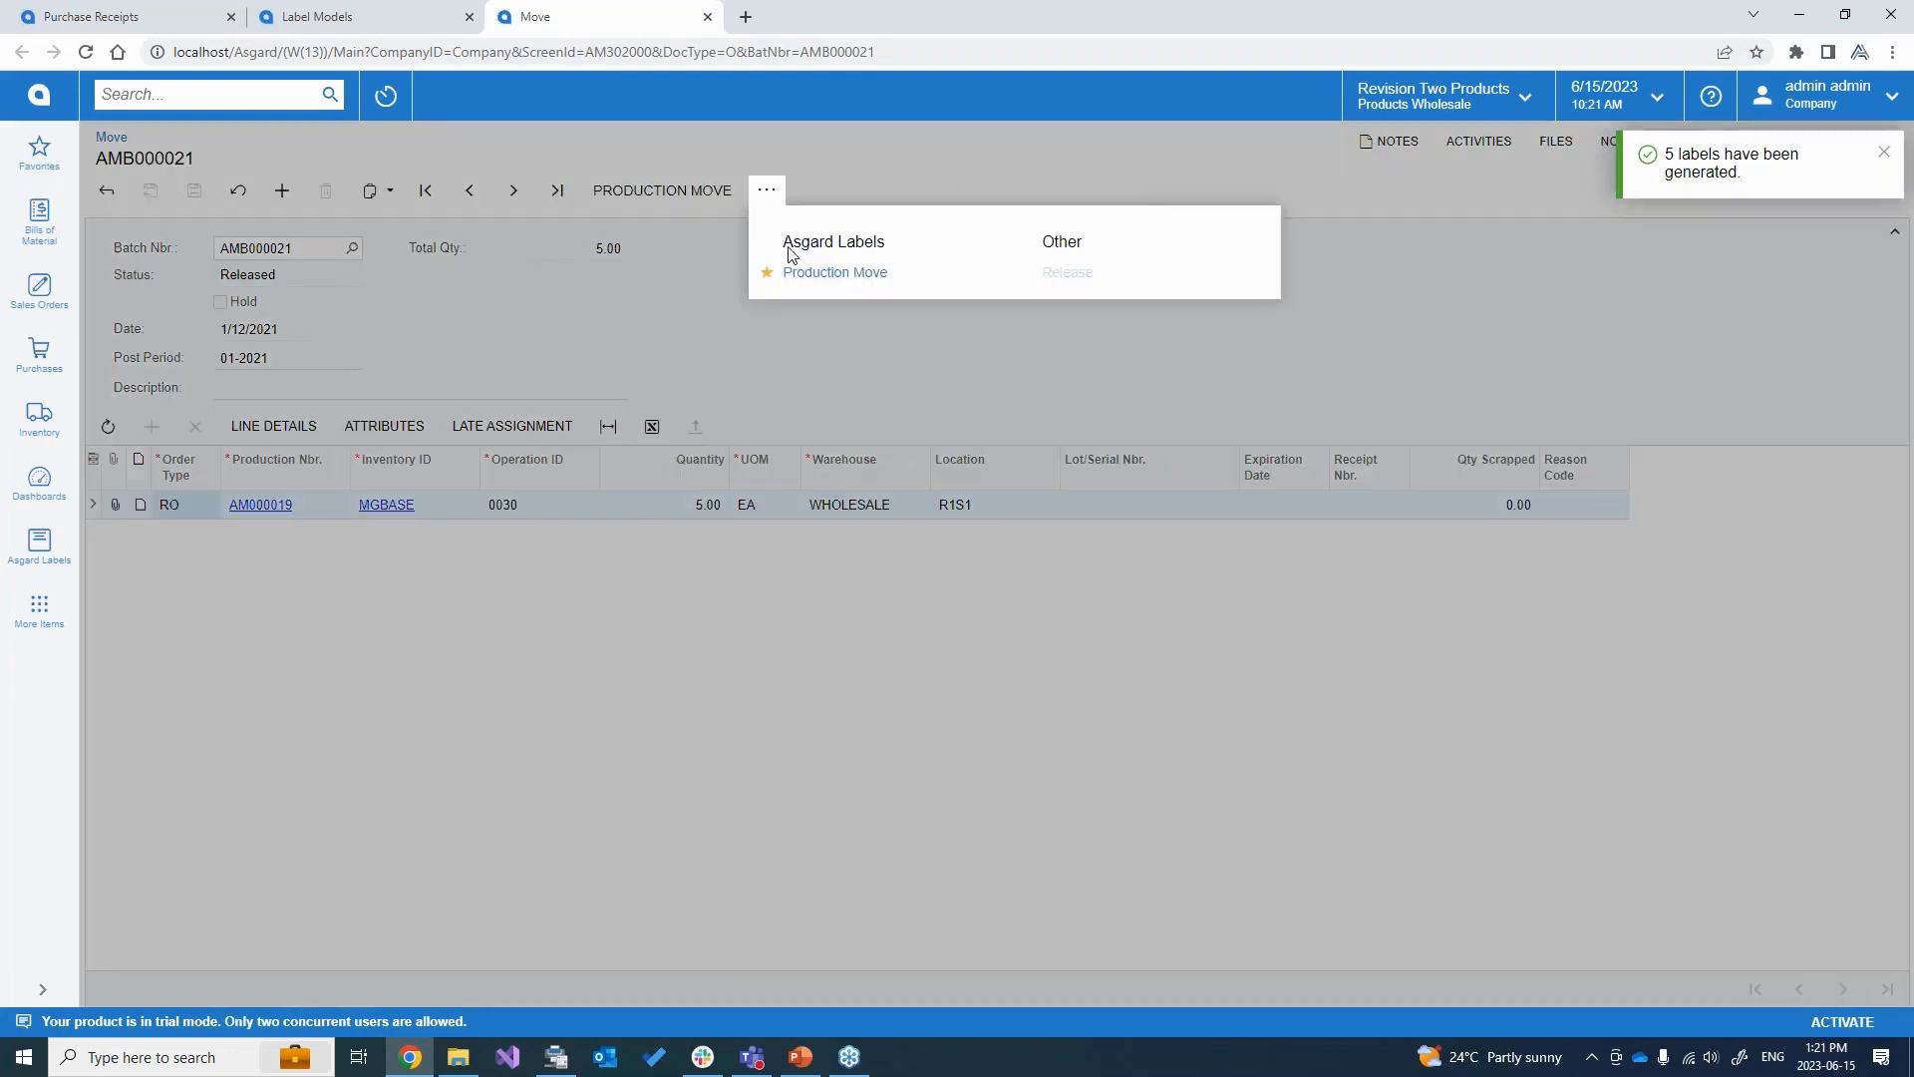
left_click(824, 289)
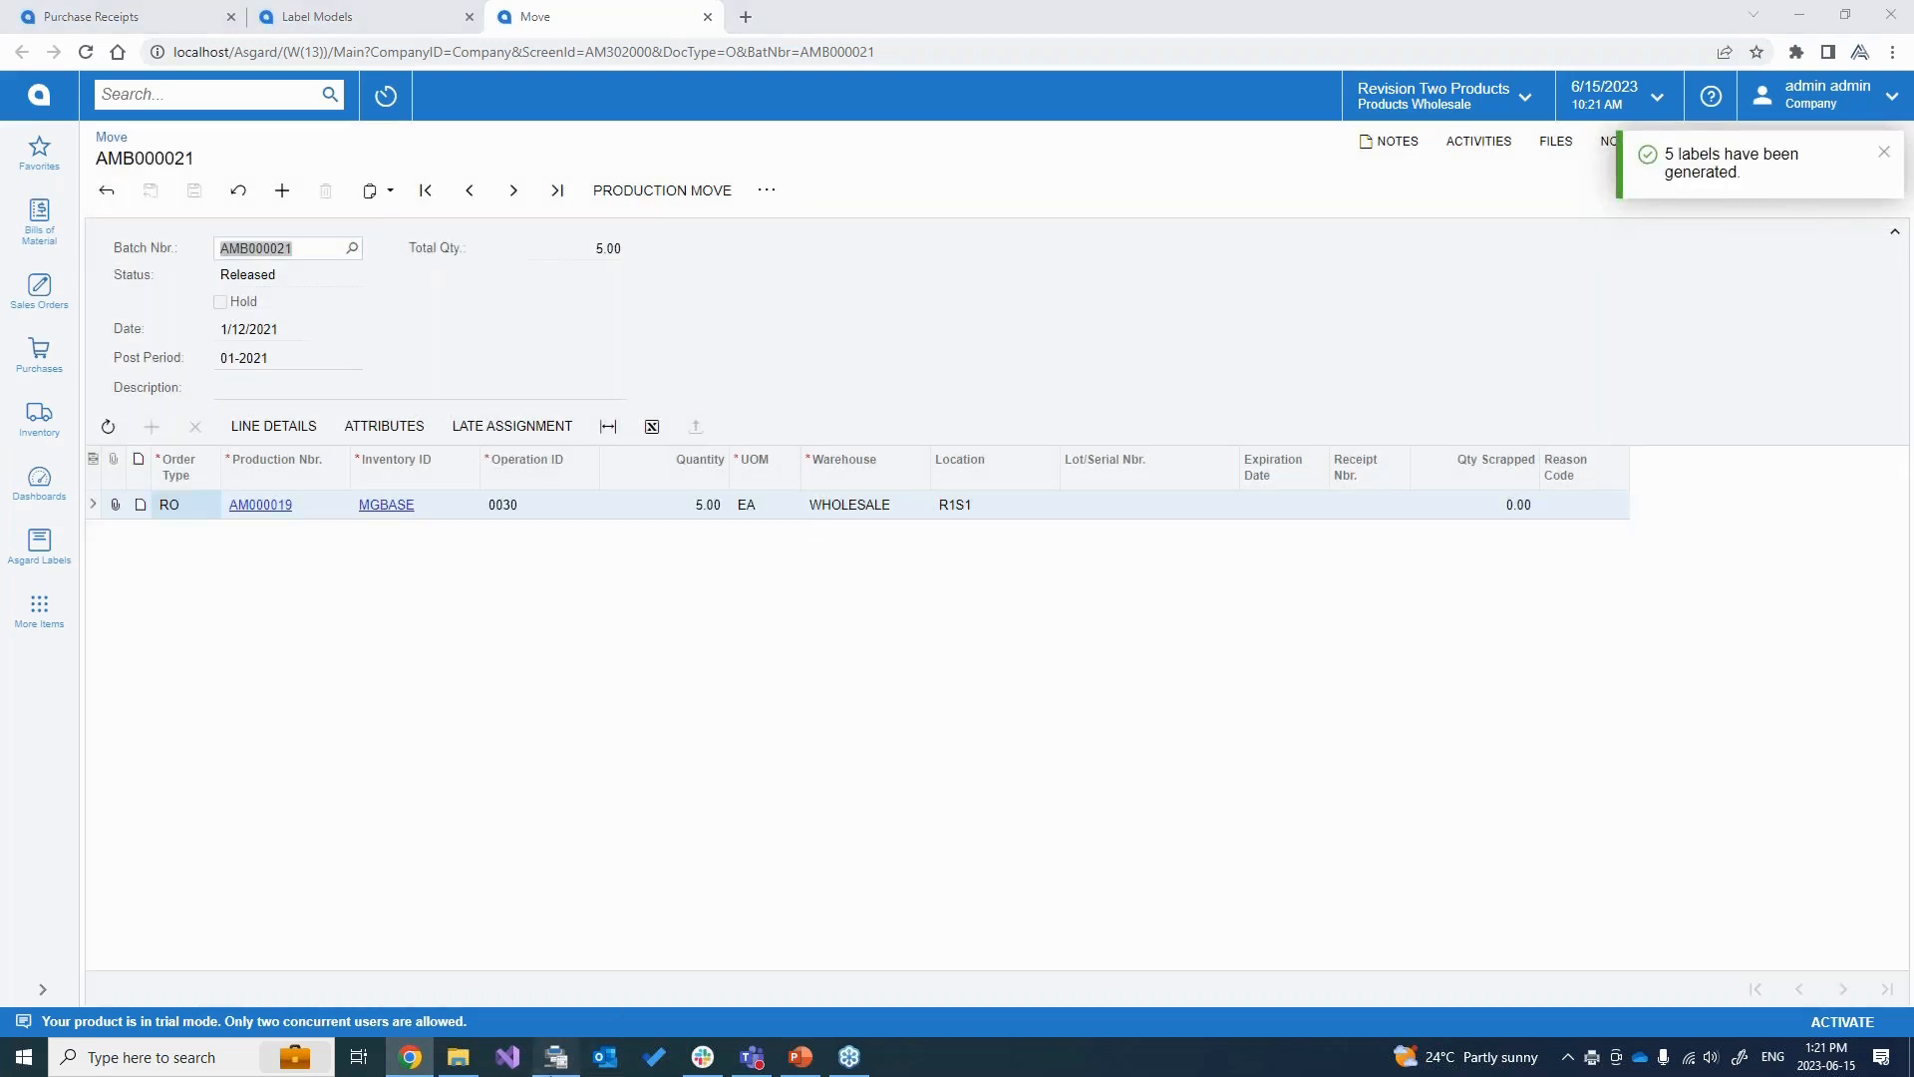
left_click(575, 1072)
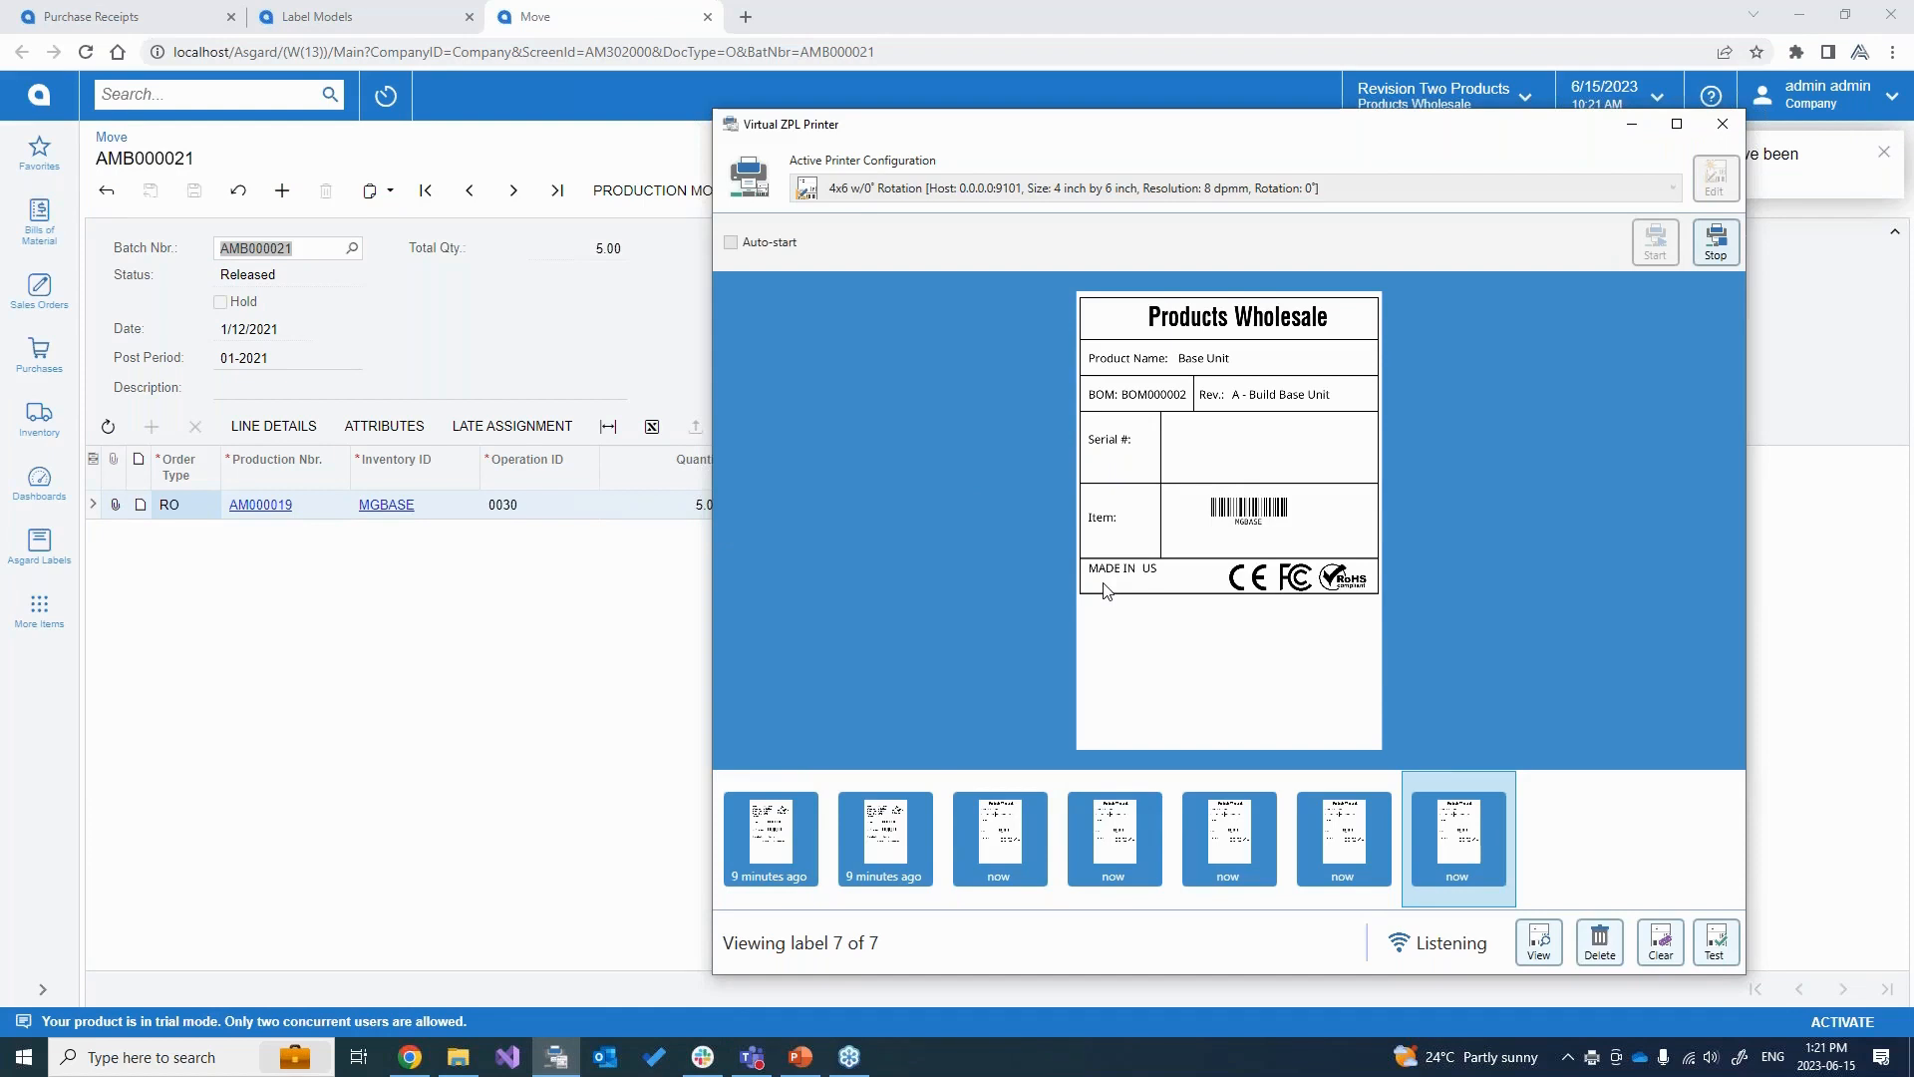
left_click(502, 658)
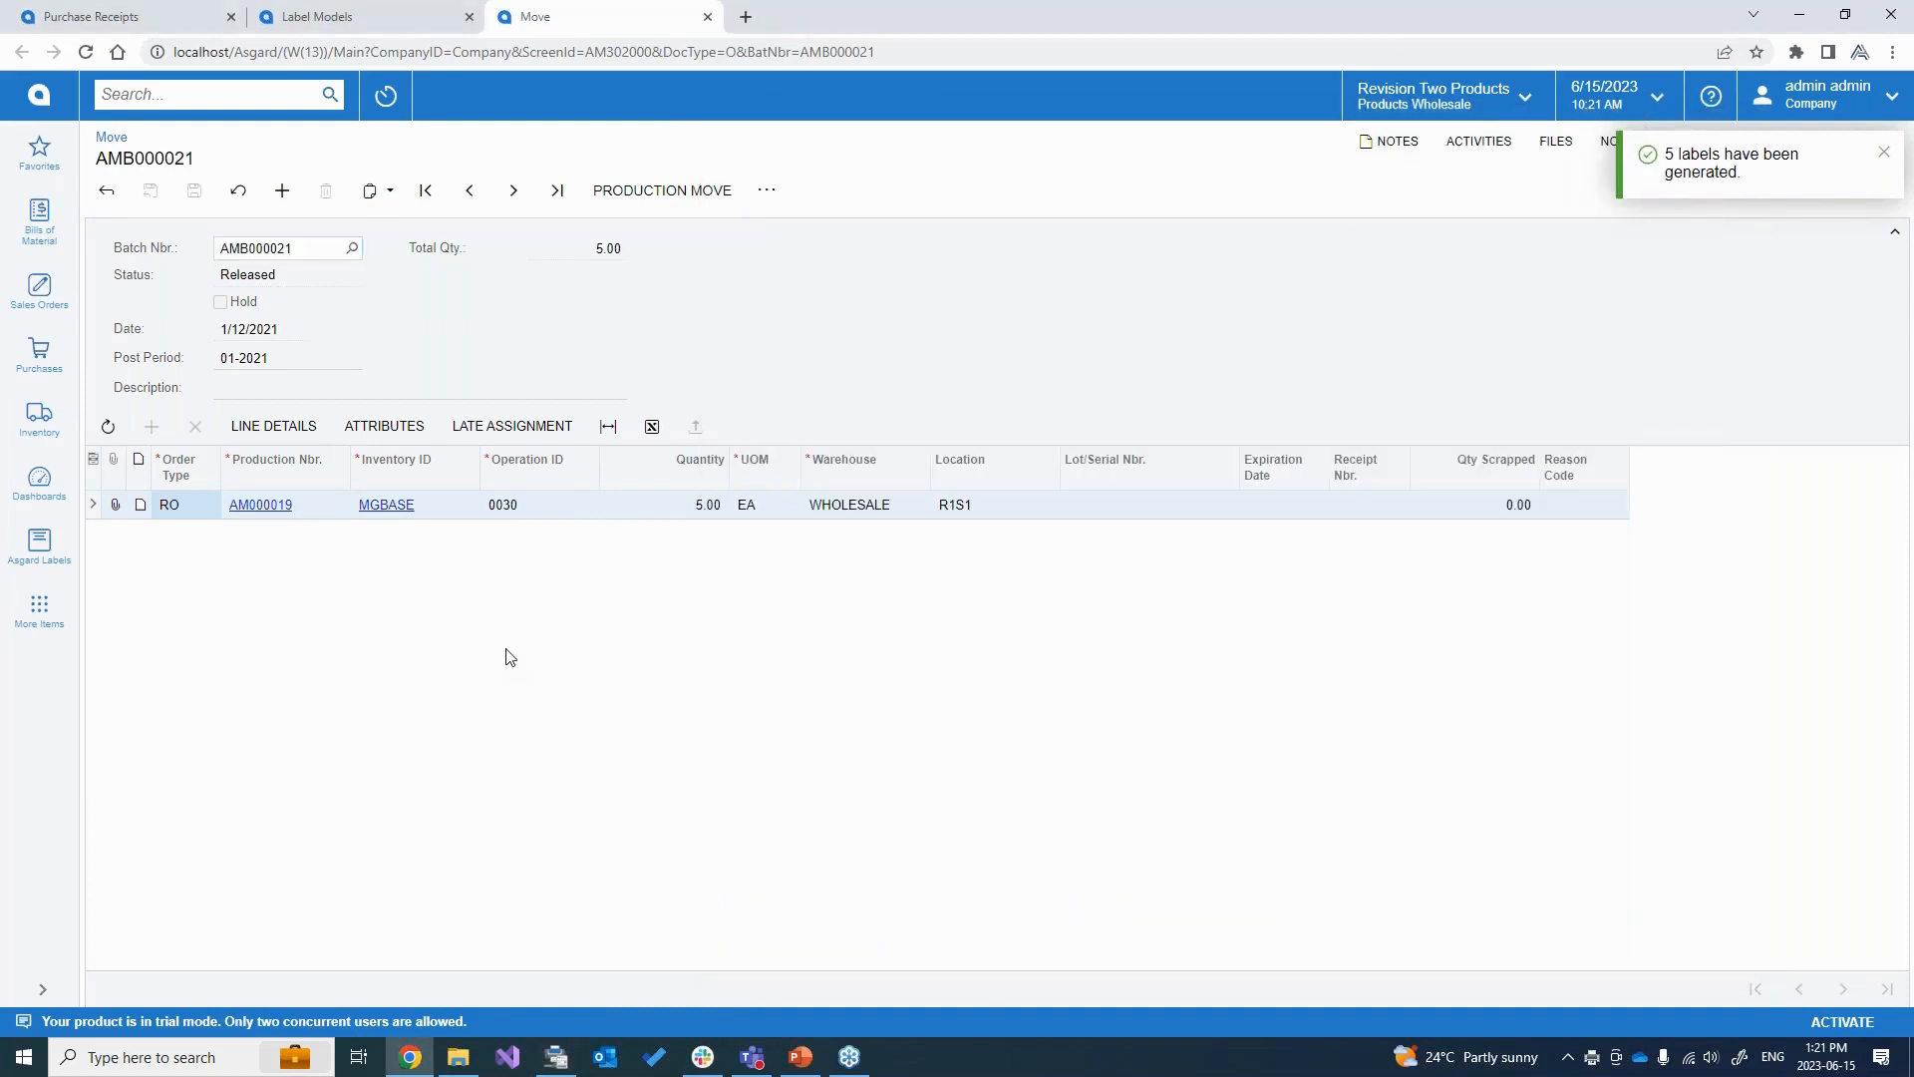